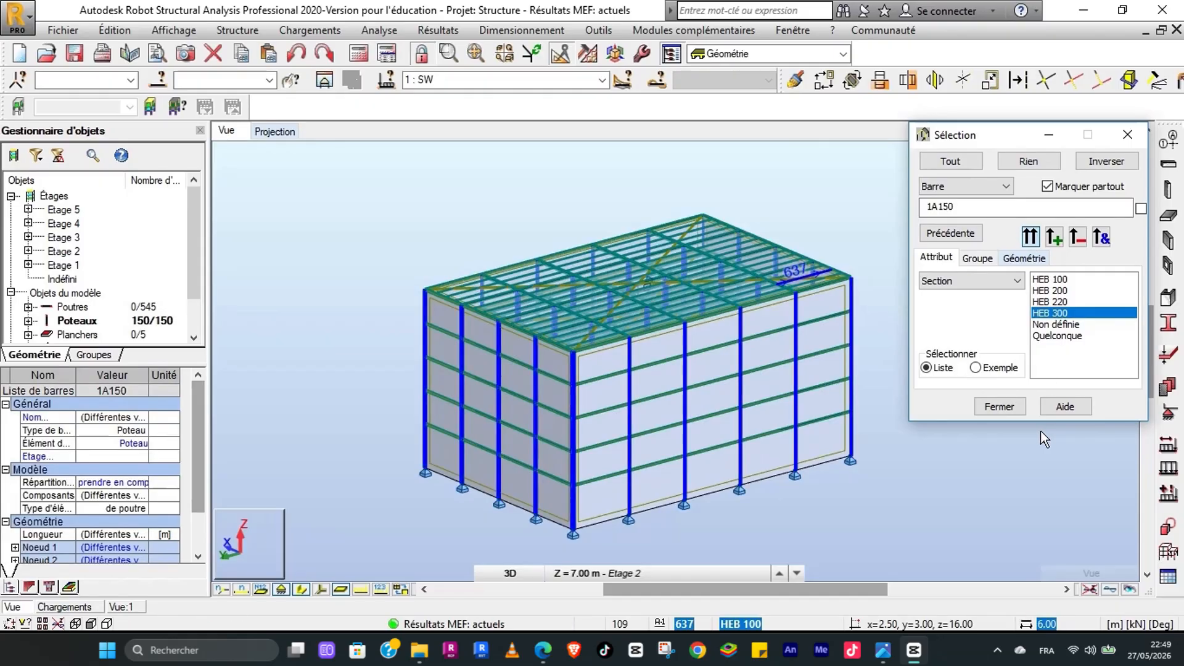
Step: Isolate the selected HEB 300 columns in a separate edit view and open the bar diagrams with Force Fz enabled
click(1000, 407)
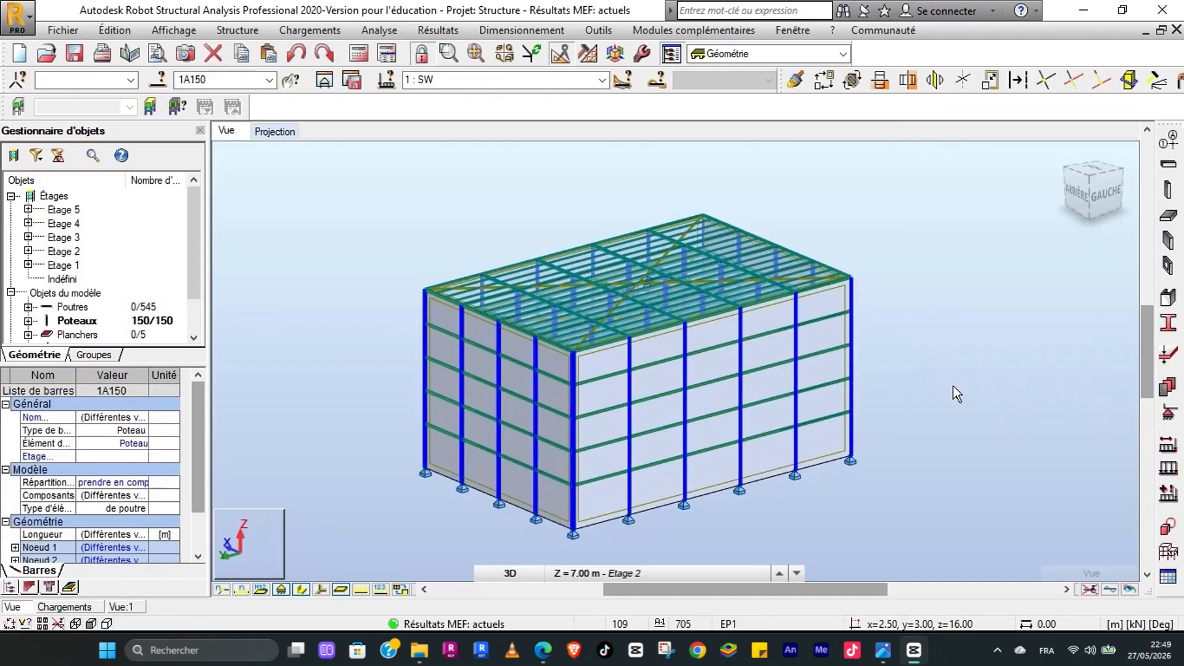
click(325, 80)
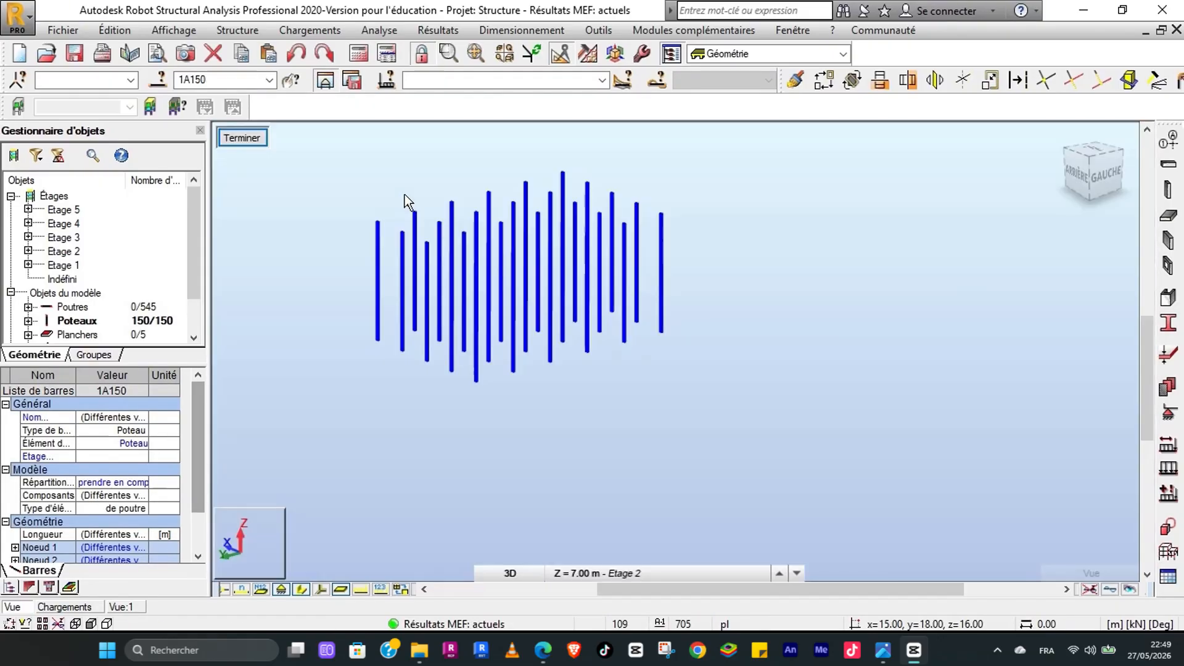
click(430, 31)
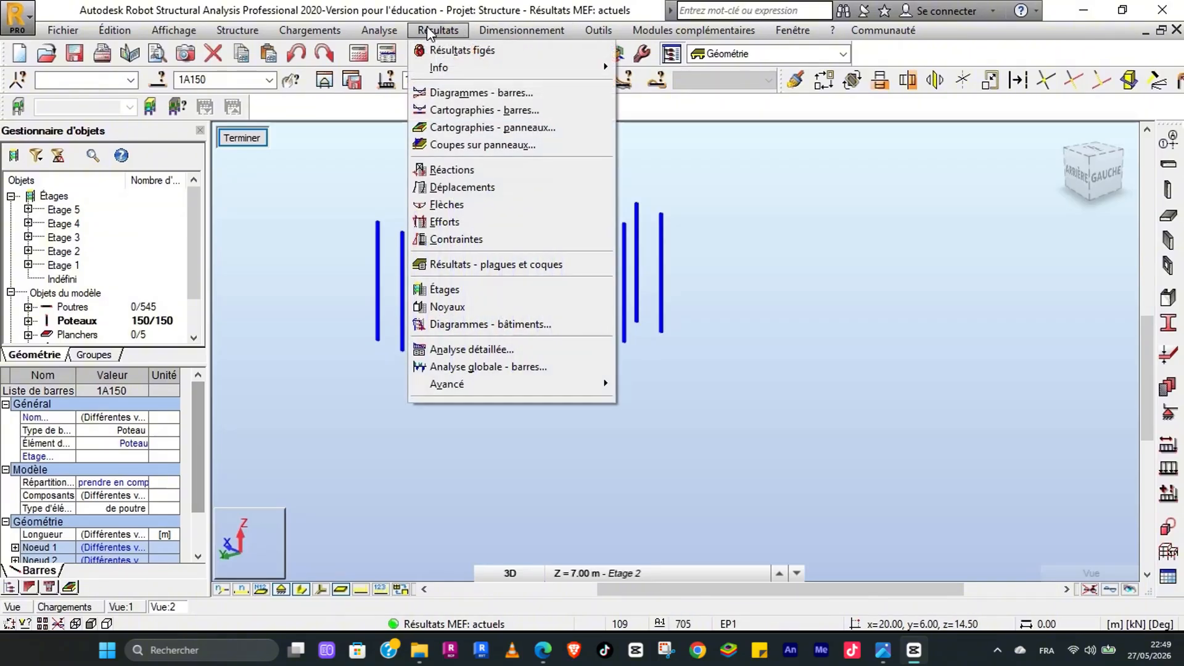
click(472, 93)
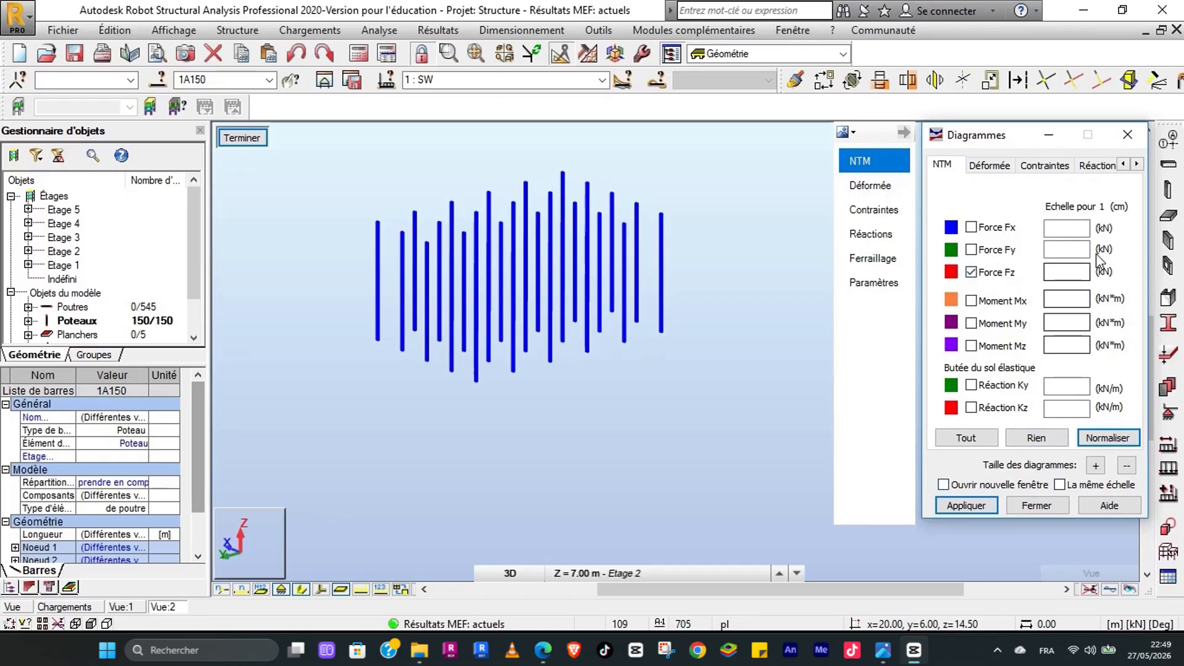
Step: Display the Fz diagrams with description labels, differentiated positive and negative values, and uniform fill
click(879, 286)
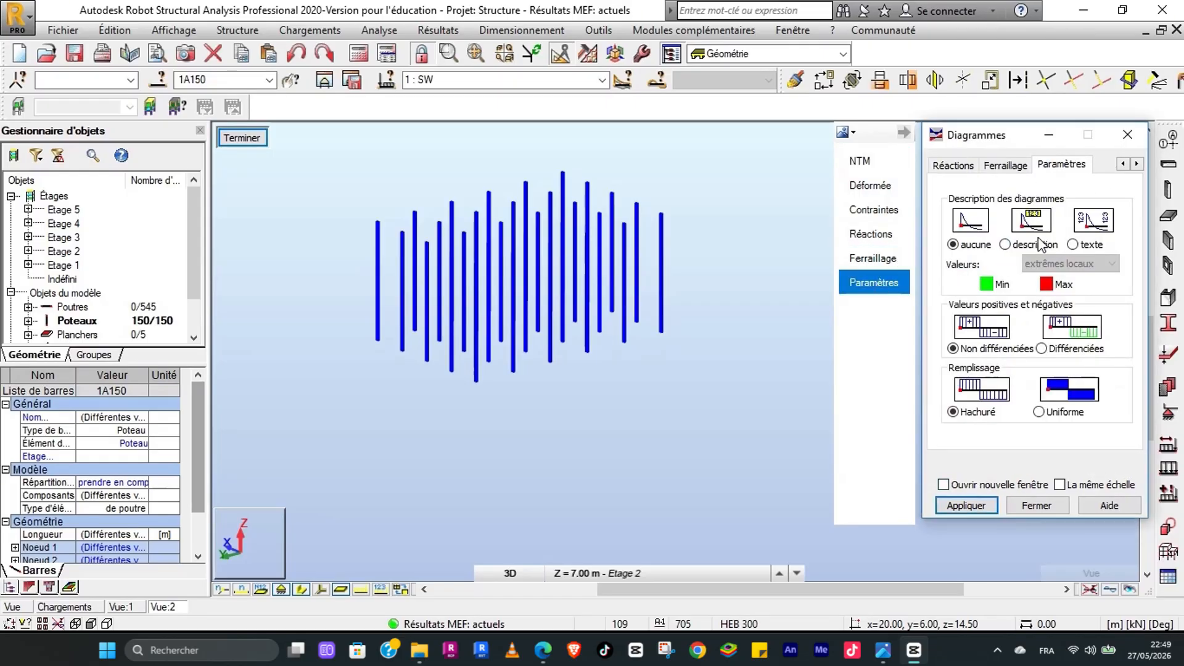
click(1006, 244)
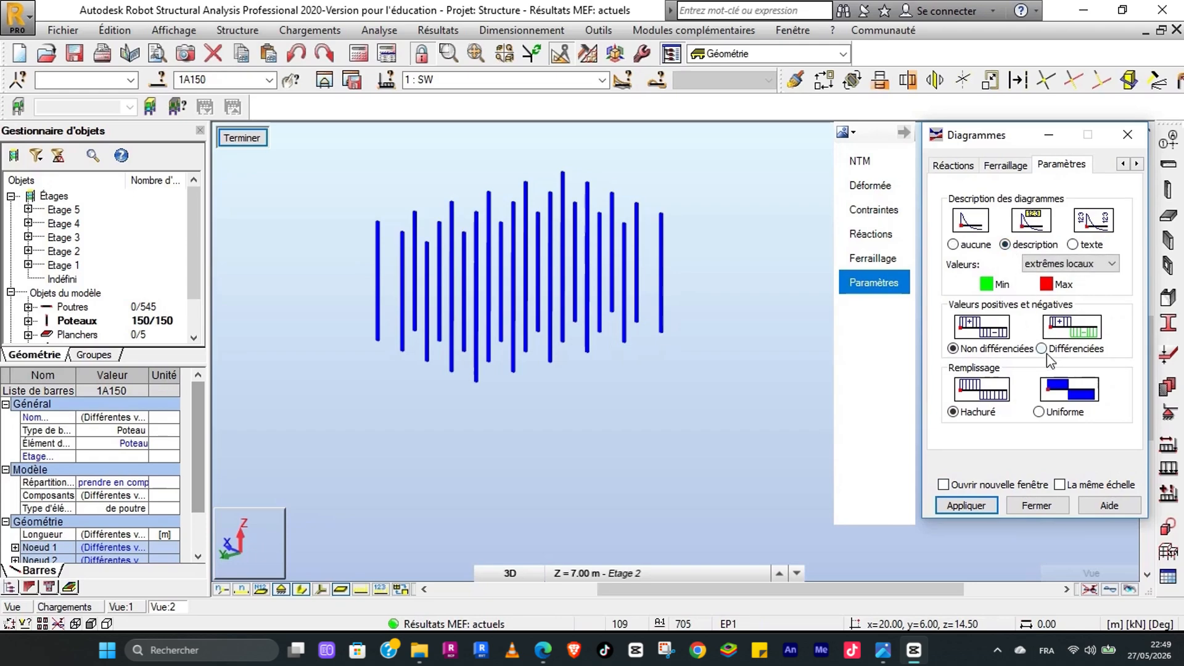
click(940, 504)
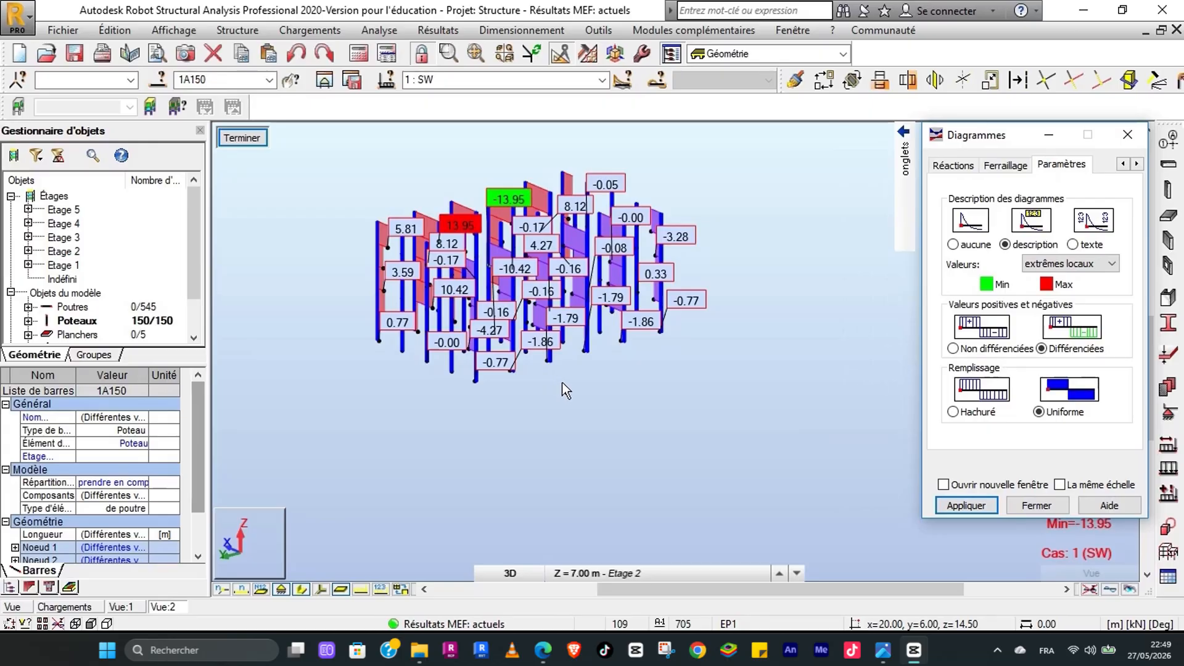
Step: Display the Fx axial force diagrams on the columns in place of Fz and examine them in 3D
click(952, 166)
click(862, 164)
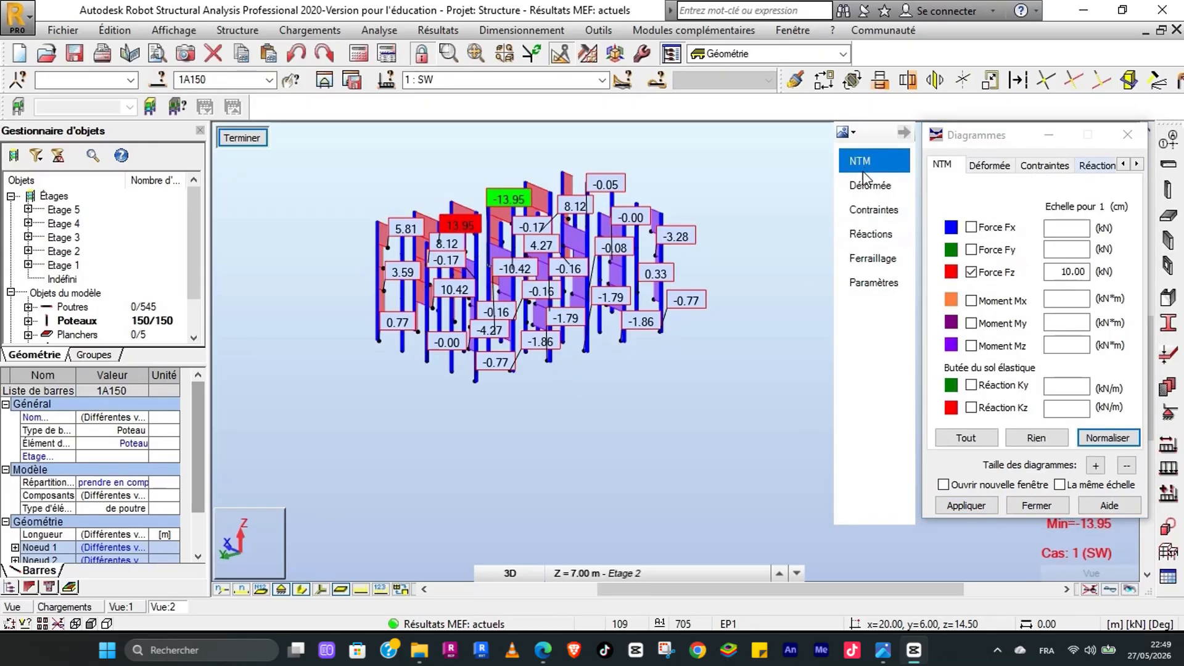
click(980, 229)
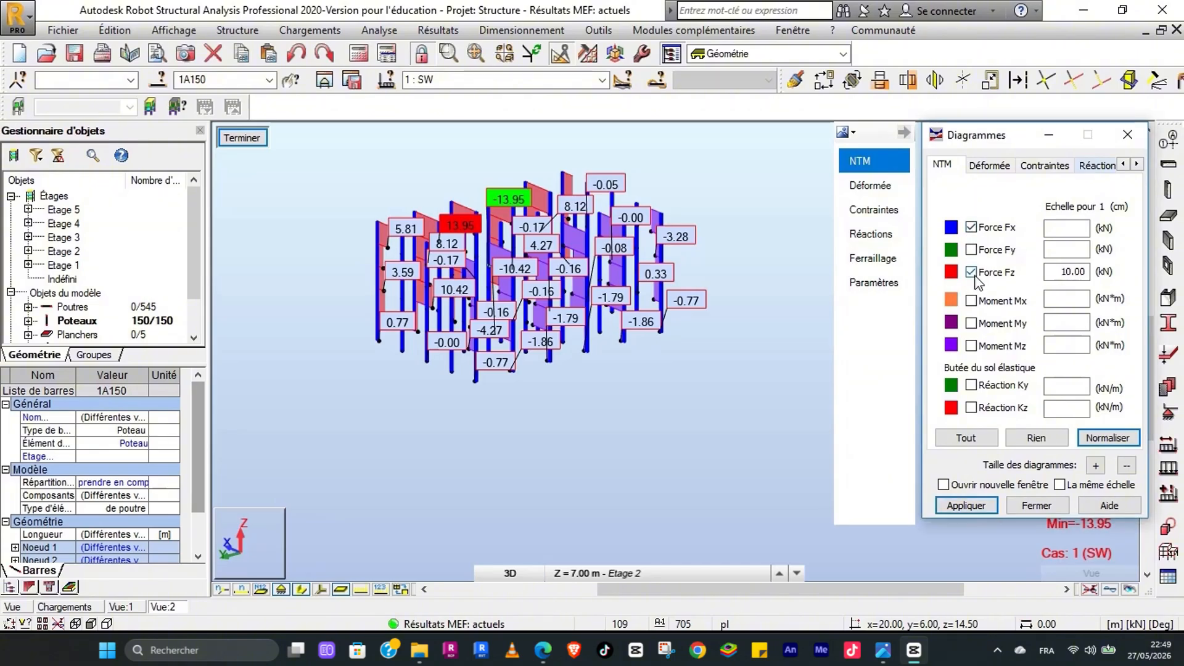
click(966, 505)
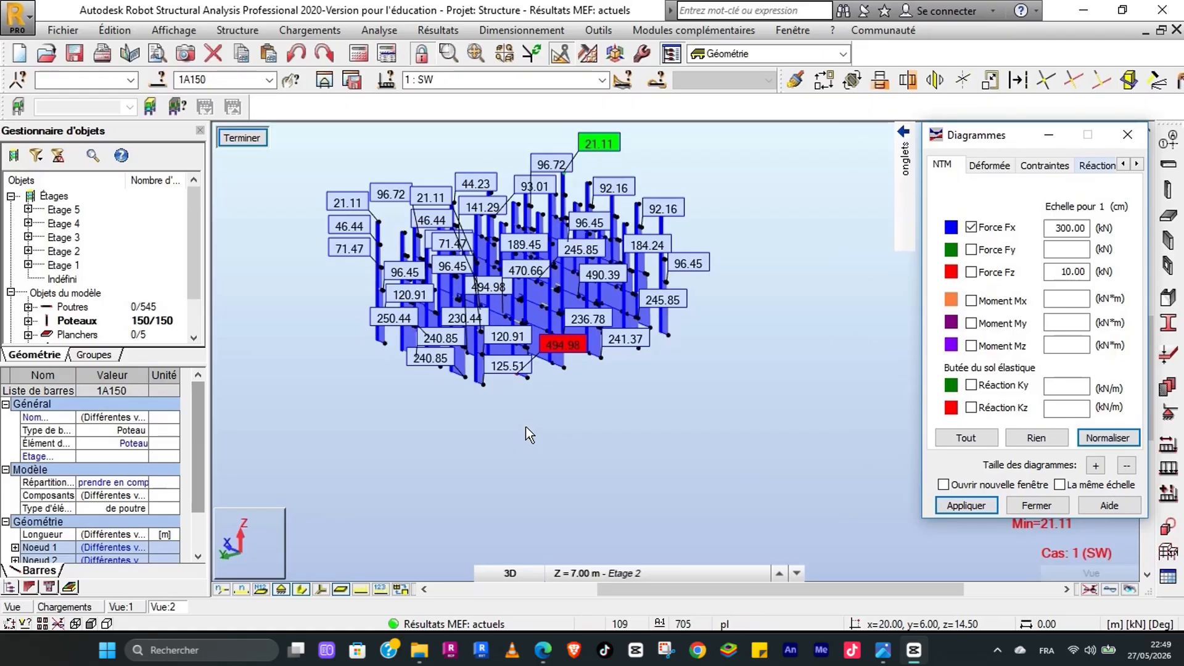
middle_drag(519, 430, 551, 427)
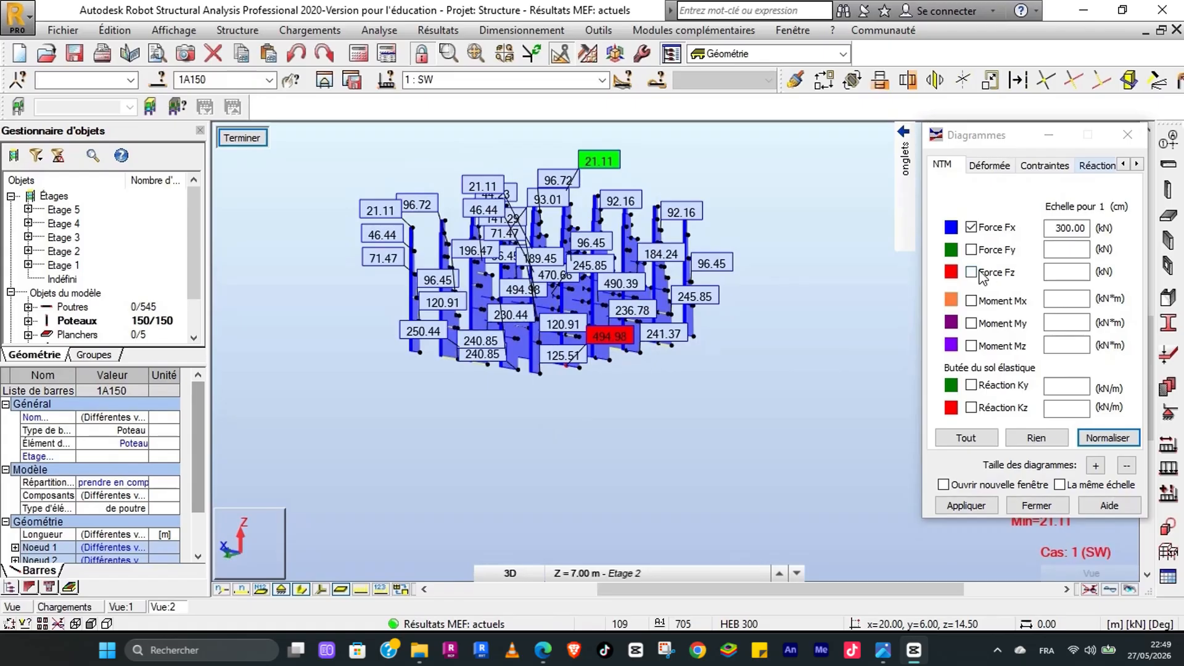
Step: Display the My moment diagrams on the columns in place of Fx and switch to load case 3: LL
click(972, 322)
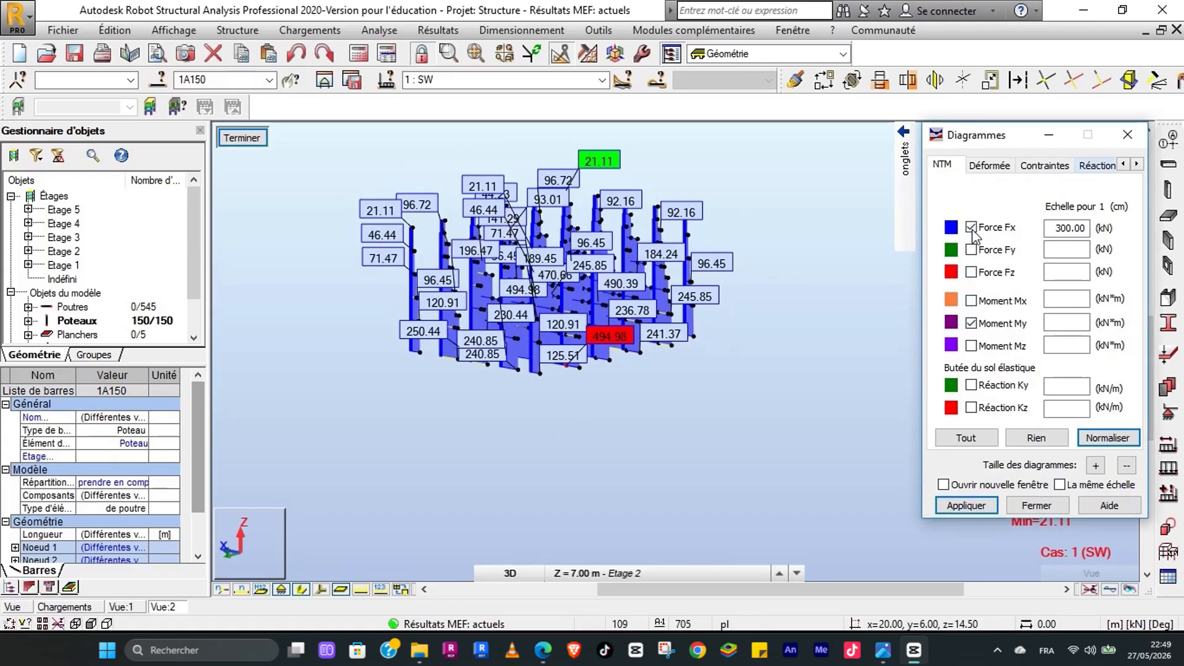
click(966, 505)
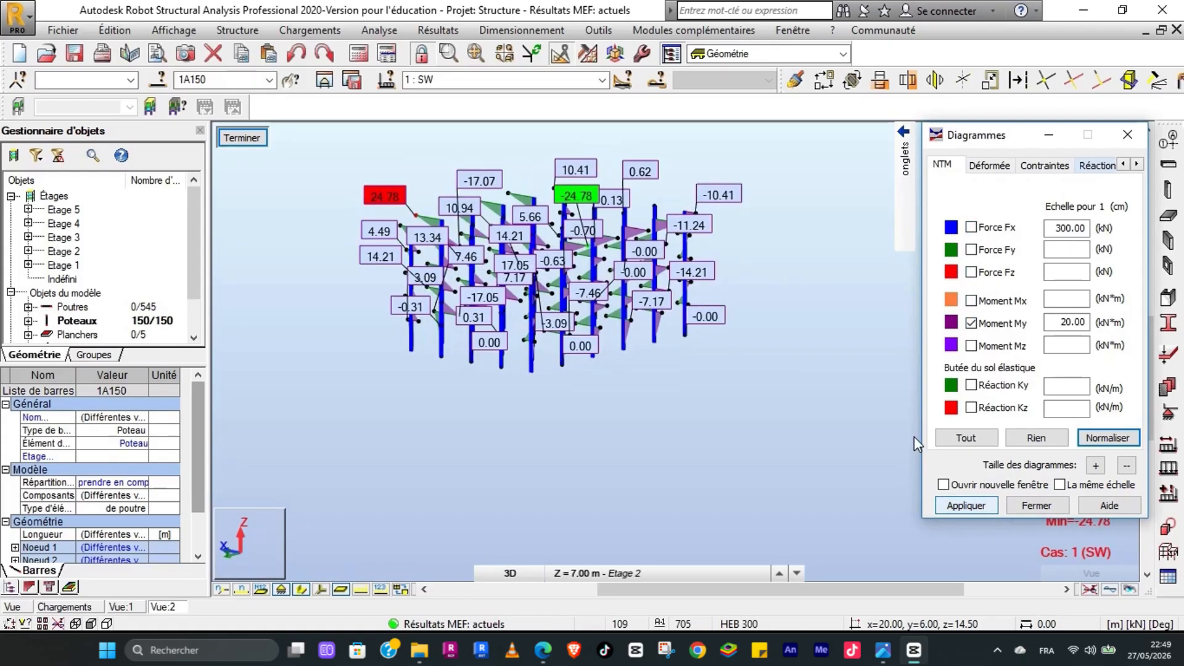
click(602, 80)
click(559, 118)
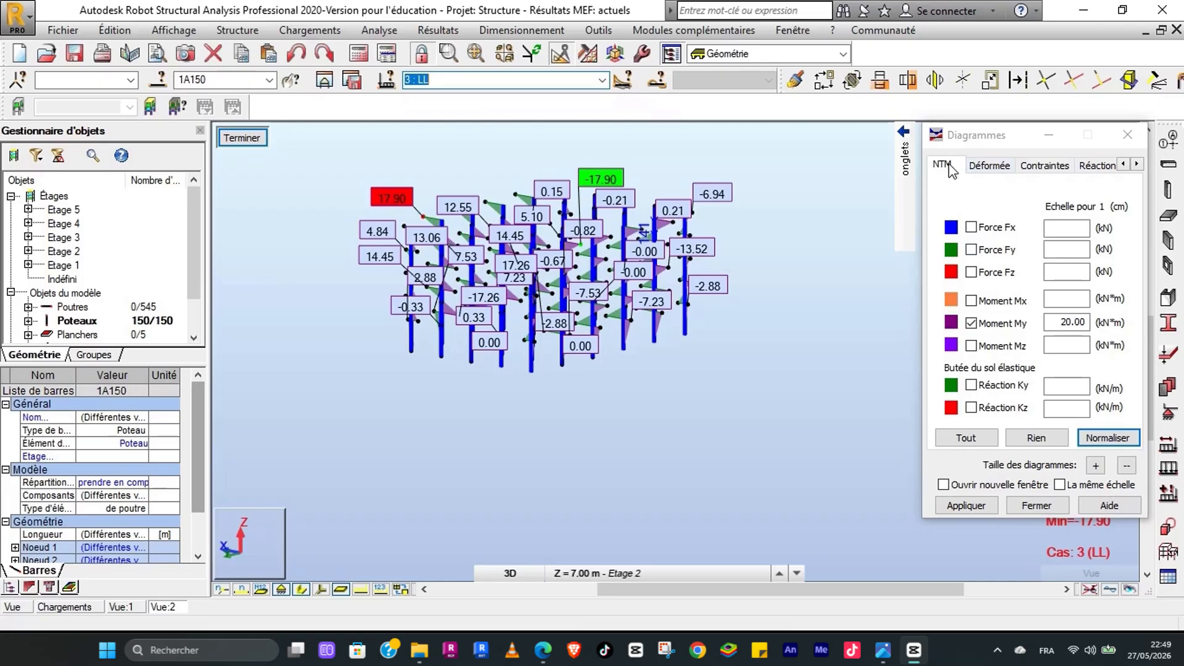
Step: Replace the My moment diagrams with the deformed shape of the columns
click(972, 324)
click(992, 165)
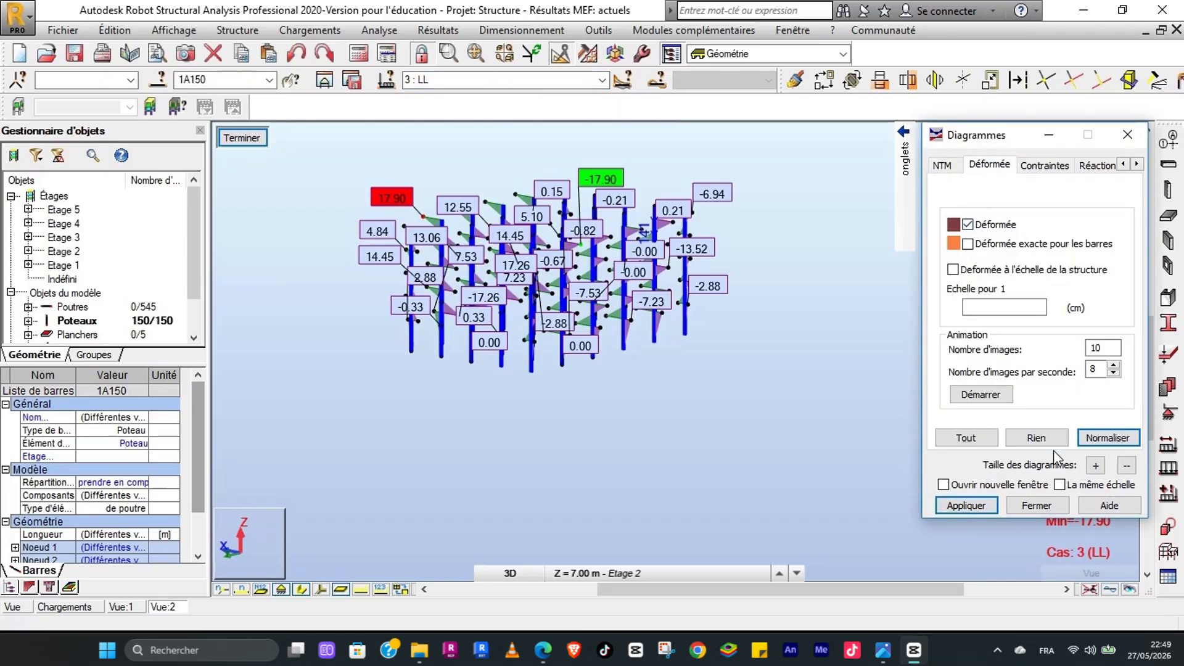
click(966, 506)
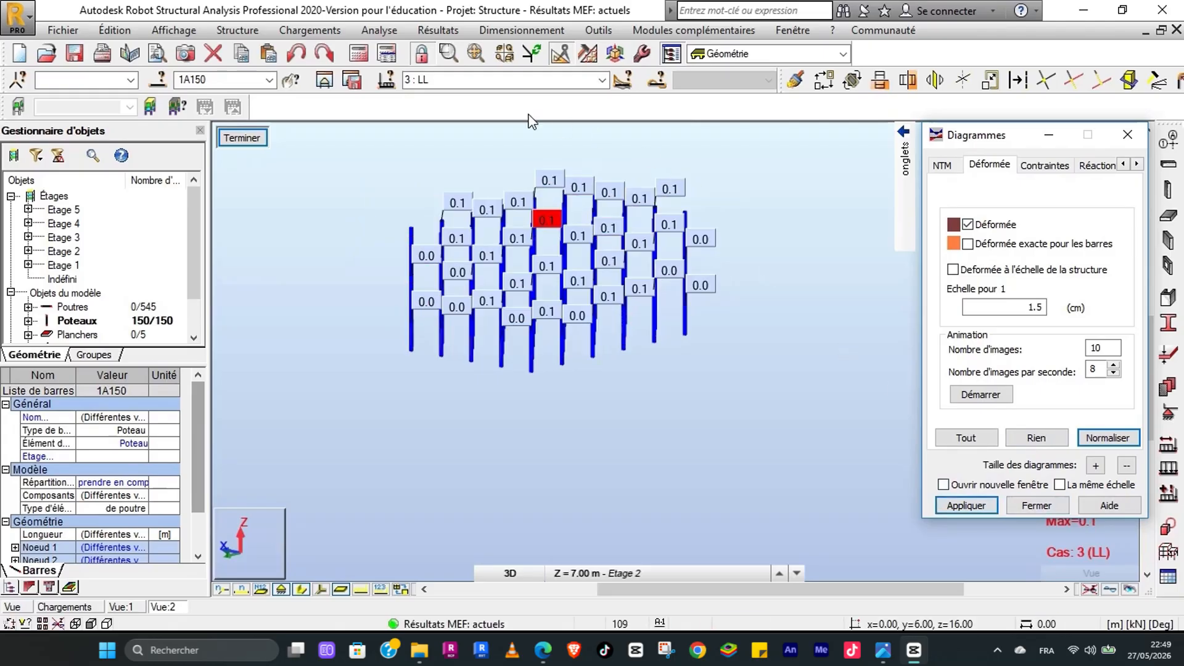
Step: Examine the columns' deformed shape for load case 5, Simulation du vent X+ 30 m/s, from the rear view
click(536, 79)
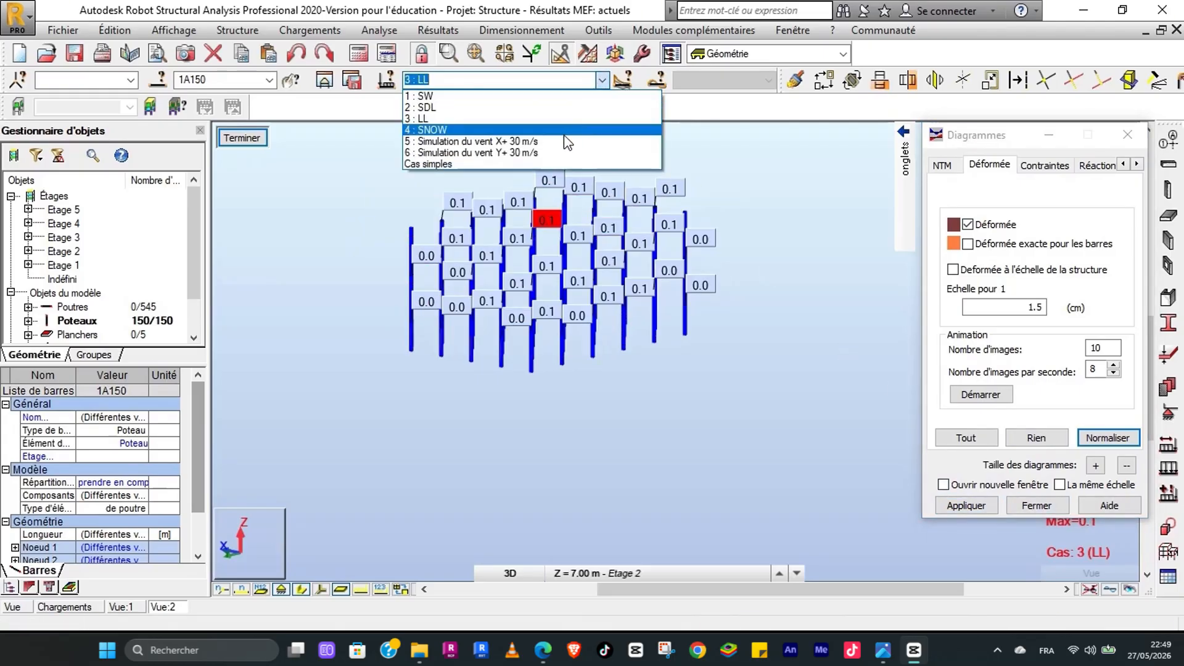
click(566, 142)
click(981, 503)
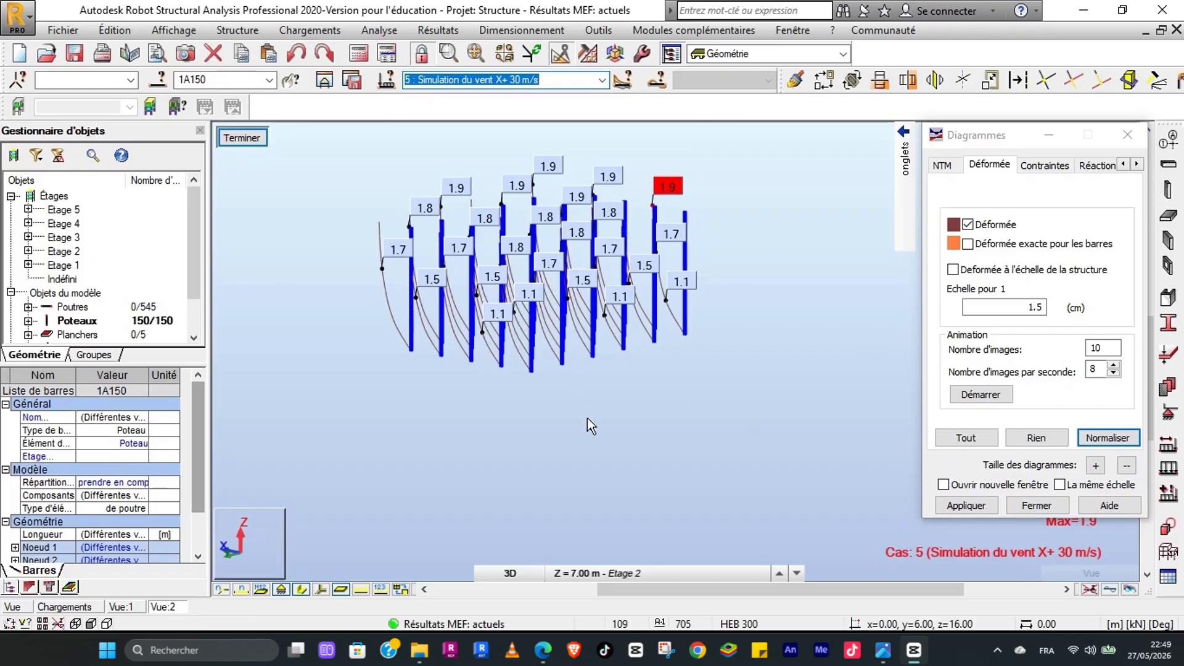
shift+middle_drag(588, 421, 659, 407)
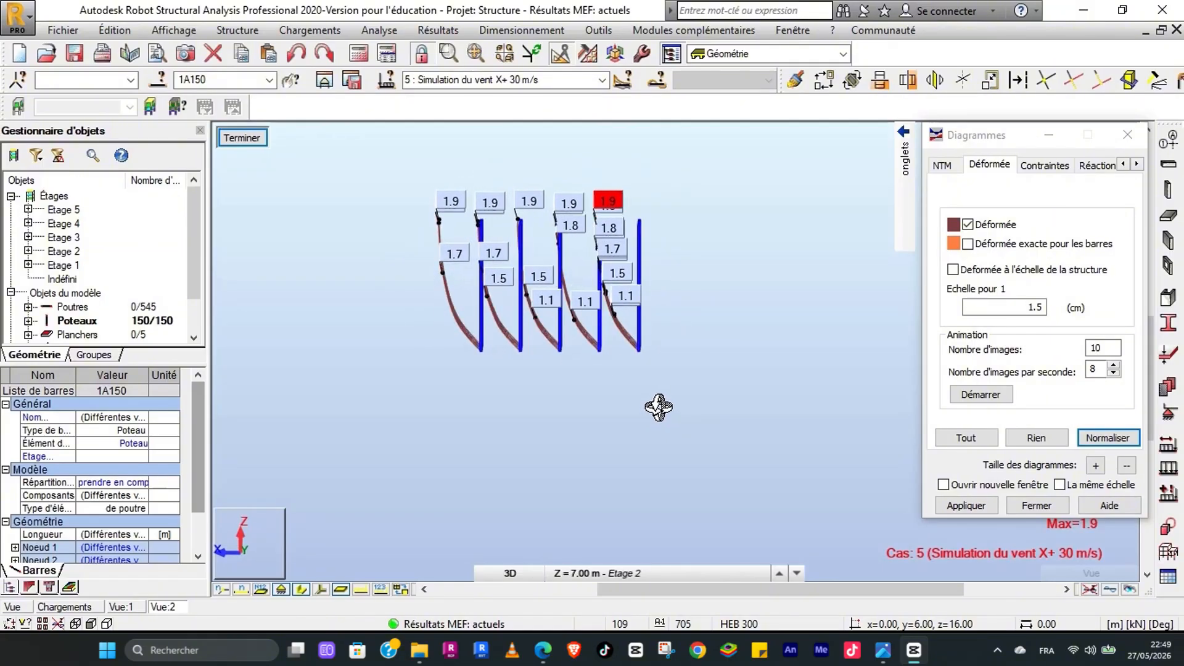
drag(996, 136, 894, 253)
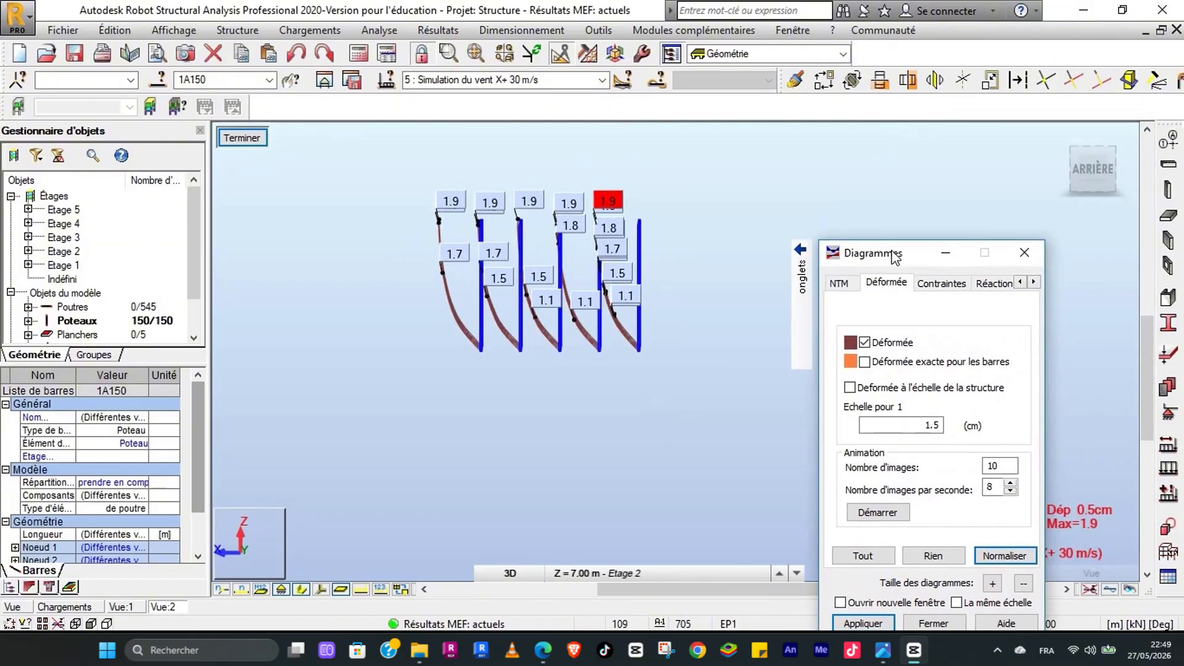
click(1087, 171)
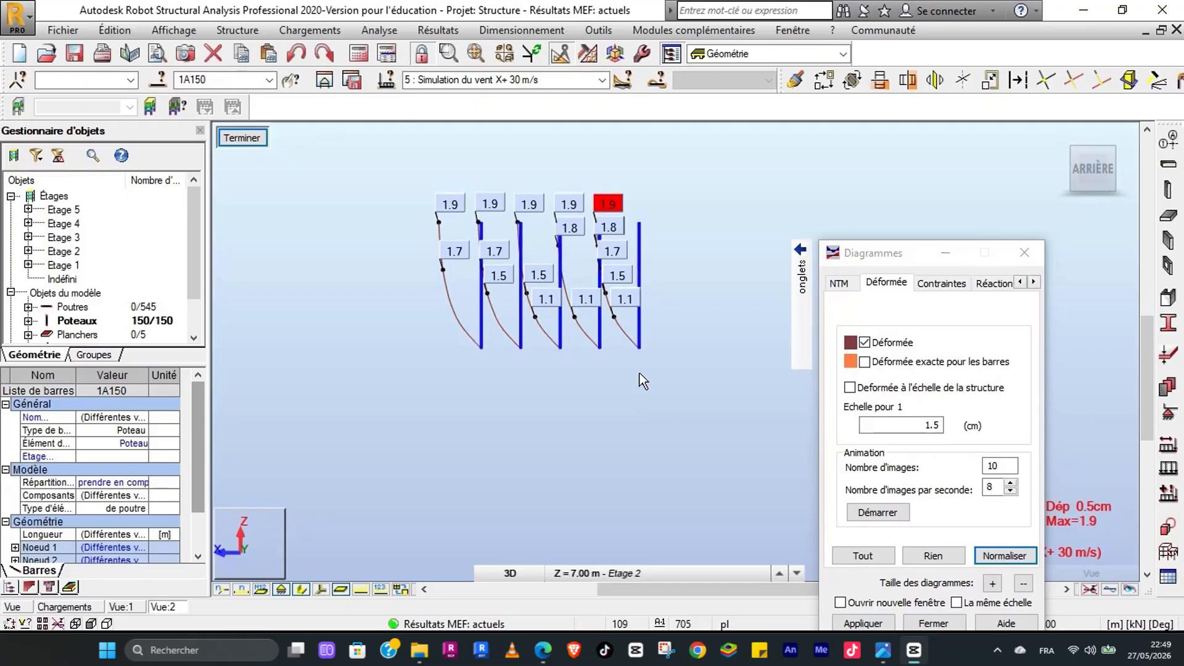
drag(894, 253, 907, 165)
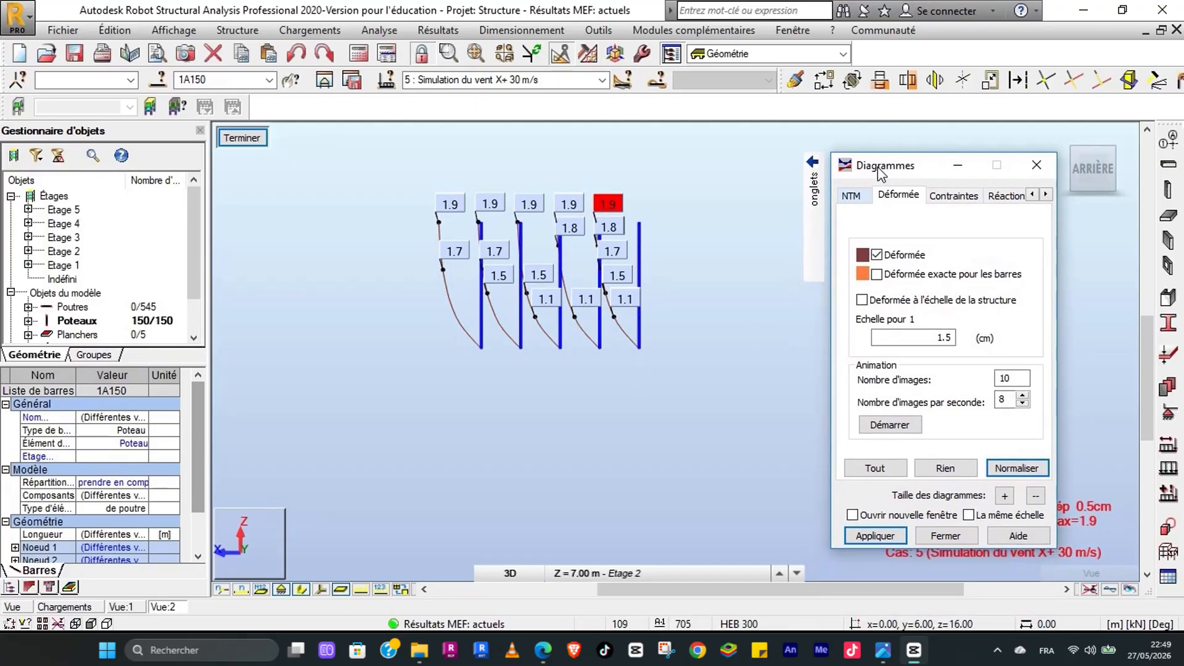
Step: Examine the columns' normalised deformed shape for load case 6, Simulation du vent Y+ 30 m/s, from the right side view
click(601, 80)
click(556, 152)
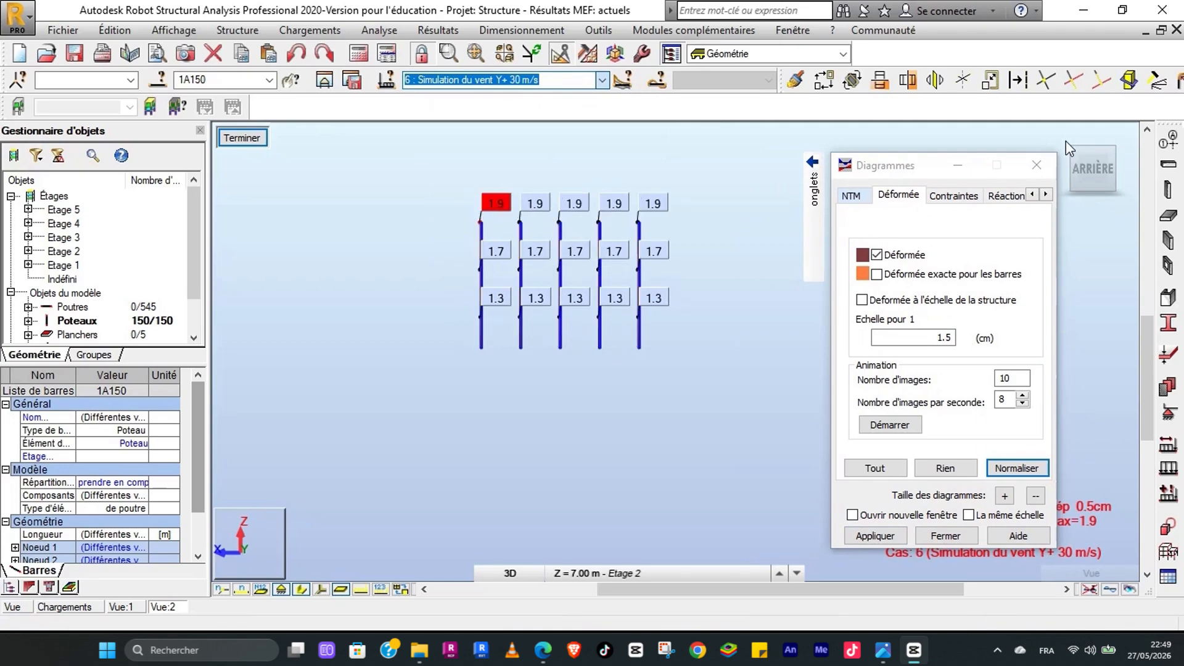
drag(1066, 133, 1123, 176)
click(1112, 172)
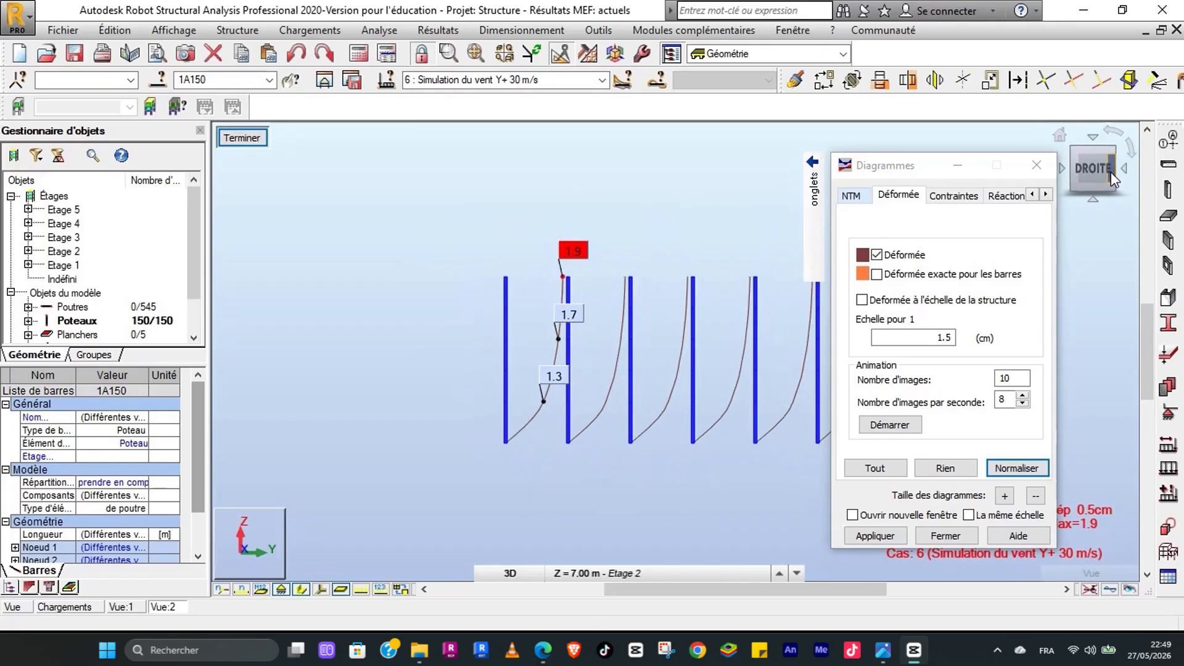
drag(932, 168, 1045, 171)
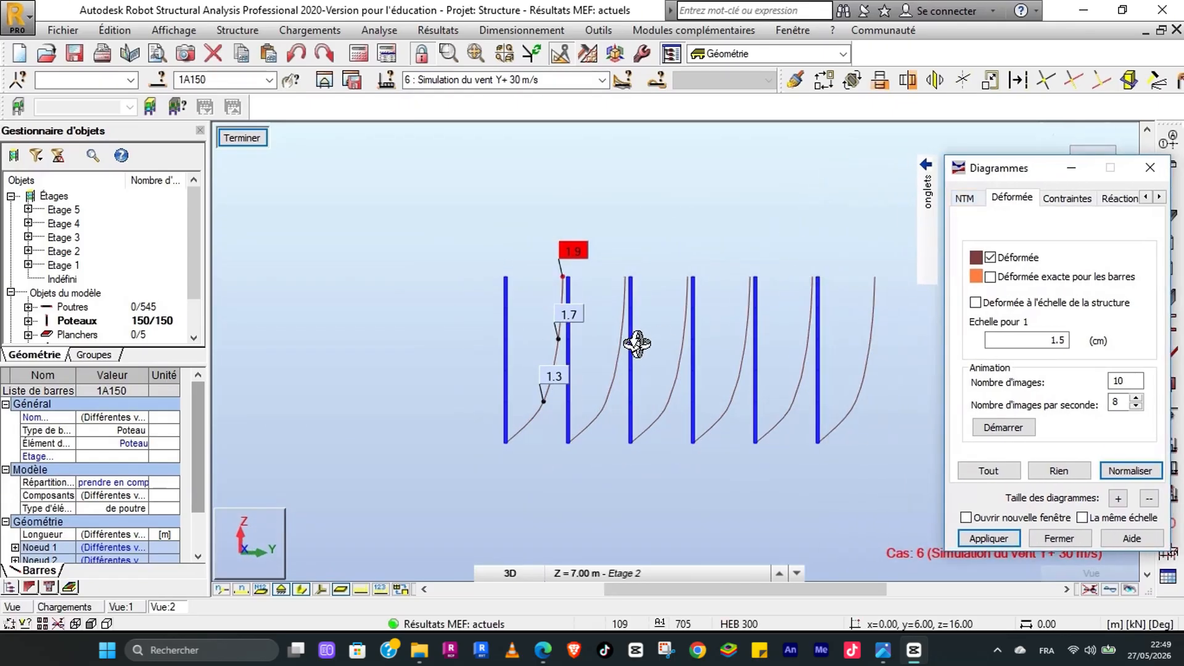
click(1129, 472)
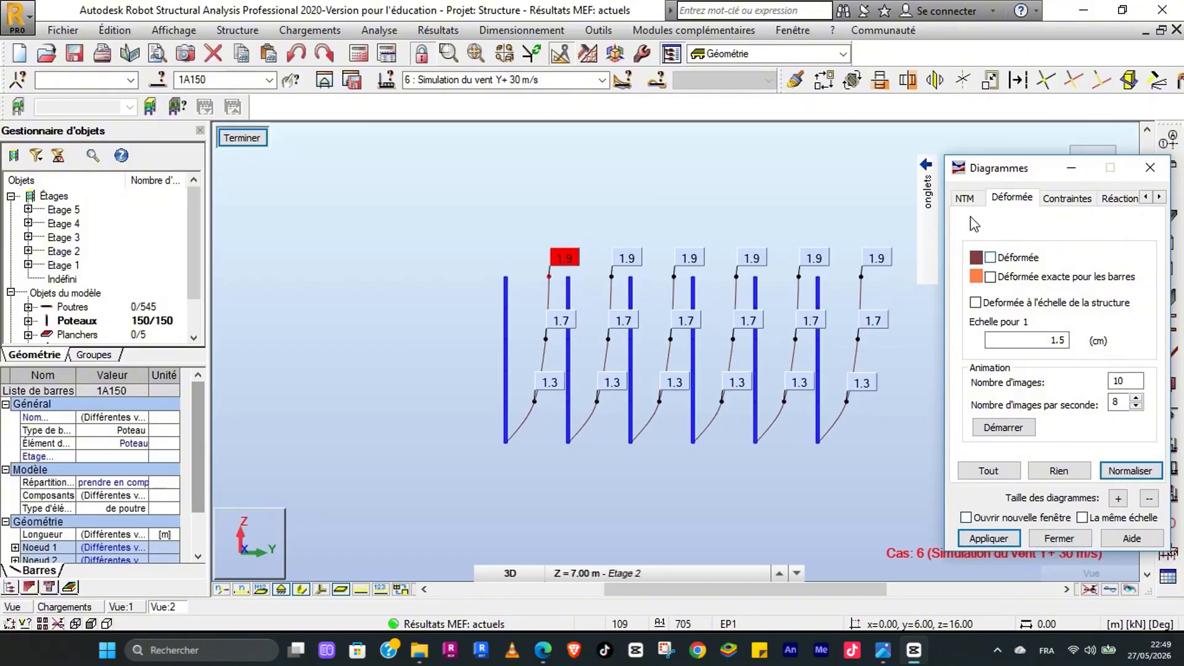
Step: Turn off the deformed shape, leave the isolated column view, and clear the bar selection in the full model
click(965, 198)
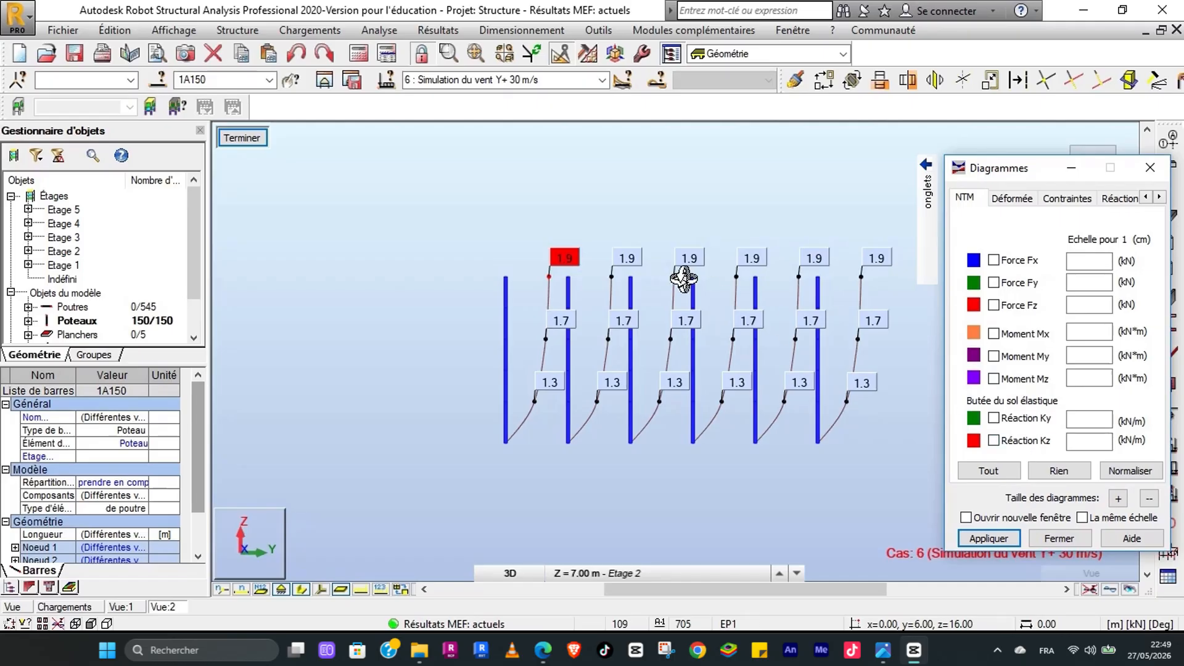
click(1059, 538)
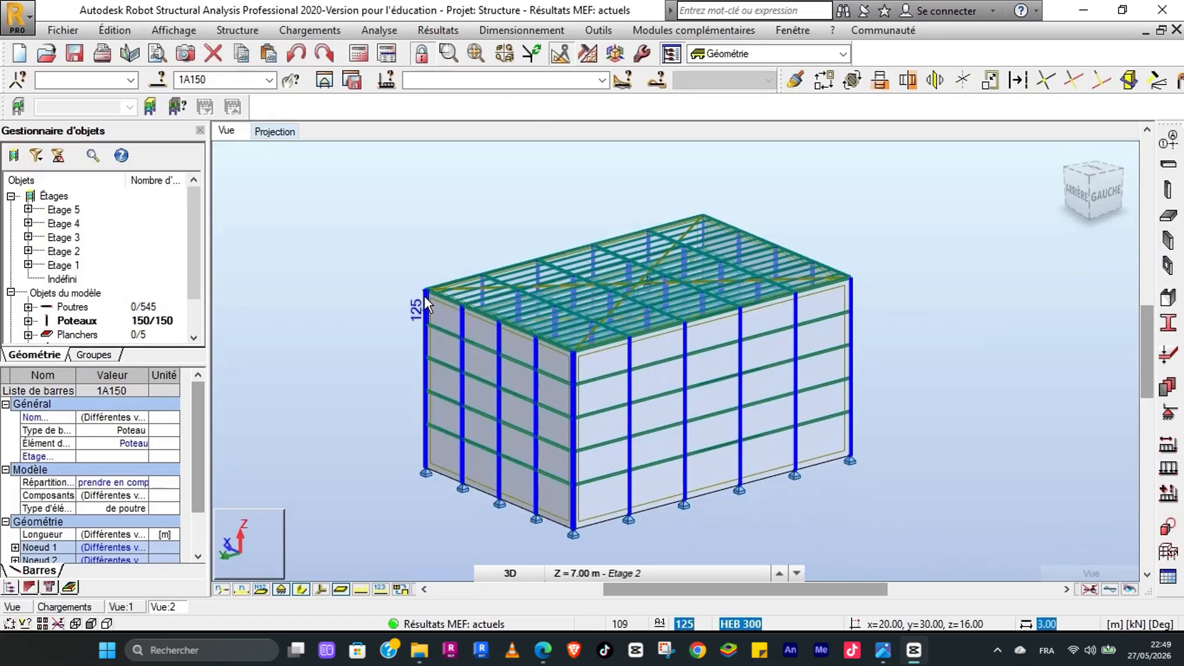
click(305, 227)
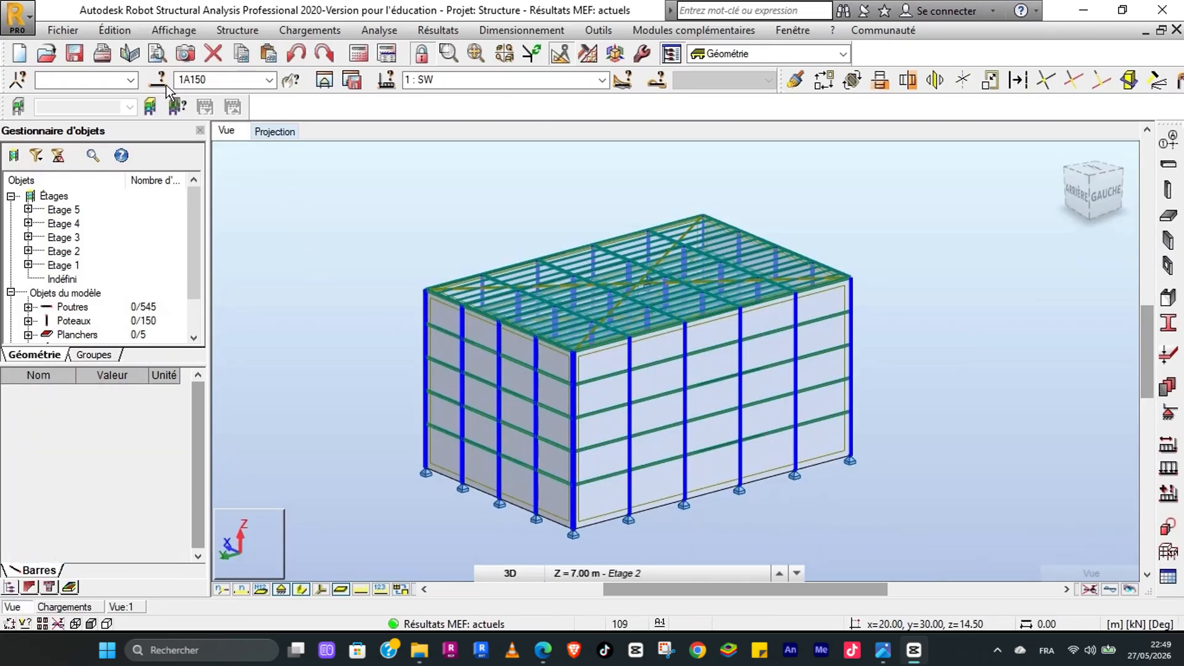
Step: Select all bars with sections HEB 200 and HEB 220 and isolate them in a separate edit view
click(161, 81)
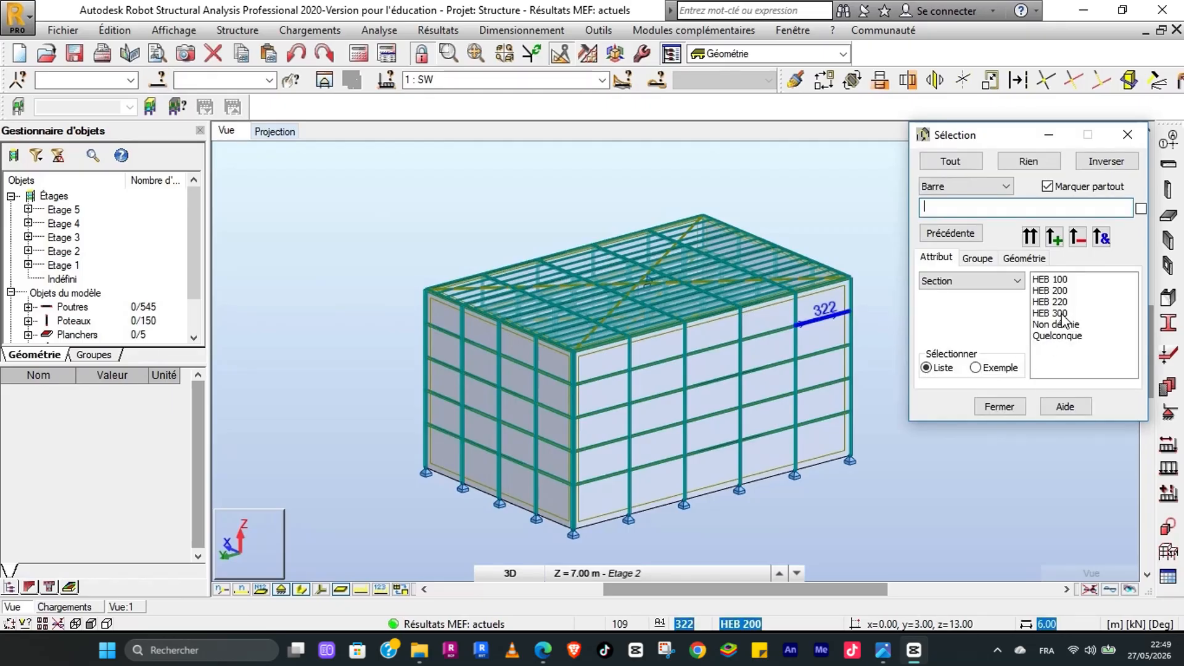
drag(1057, 306, 1055, 296)
click(1030, 237)
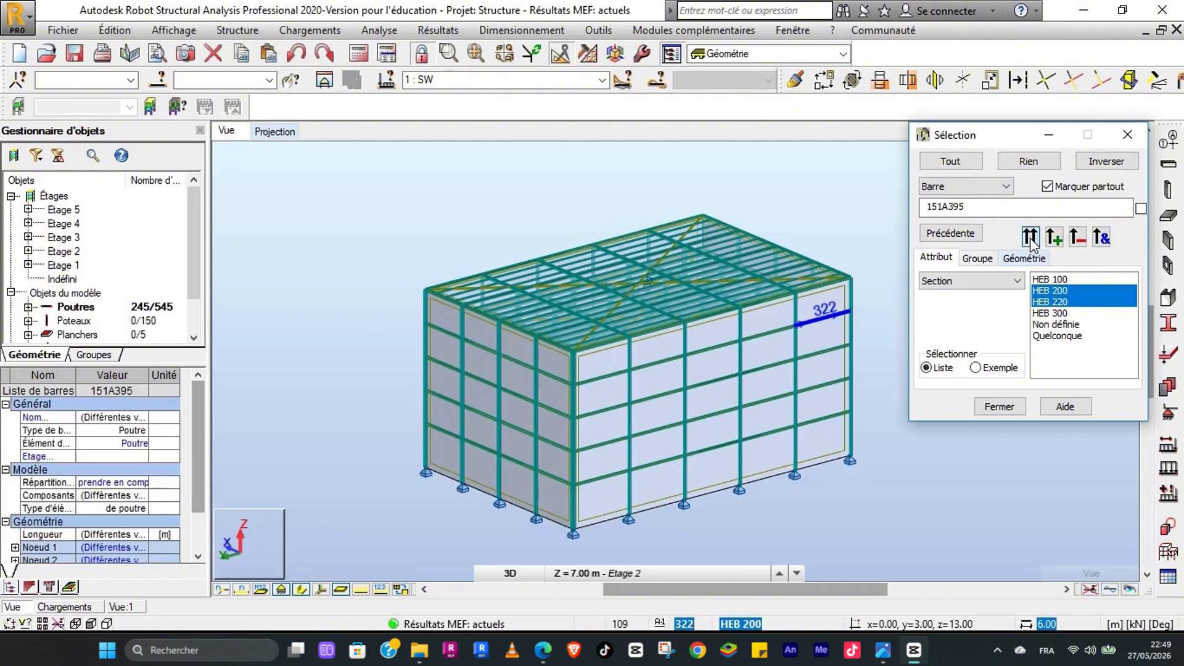
click(999, 406)
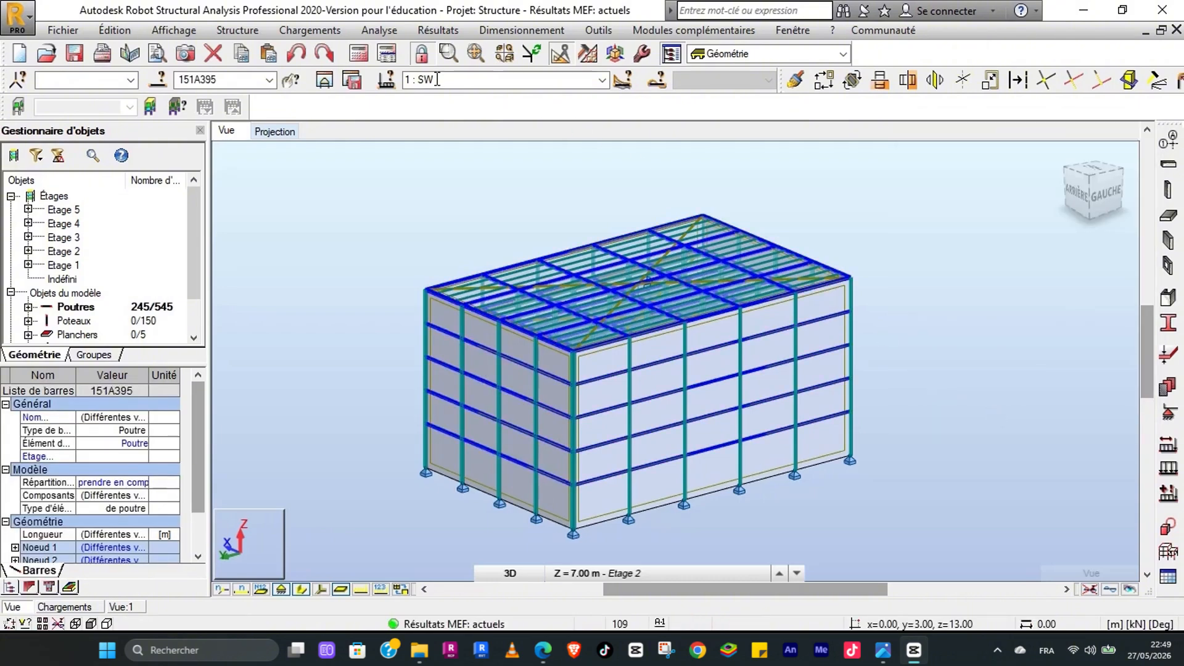
click(553, 270)
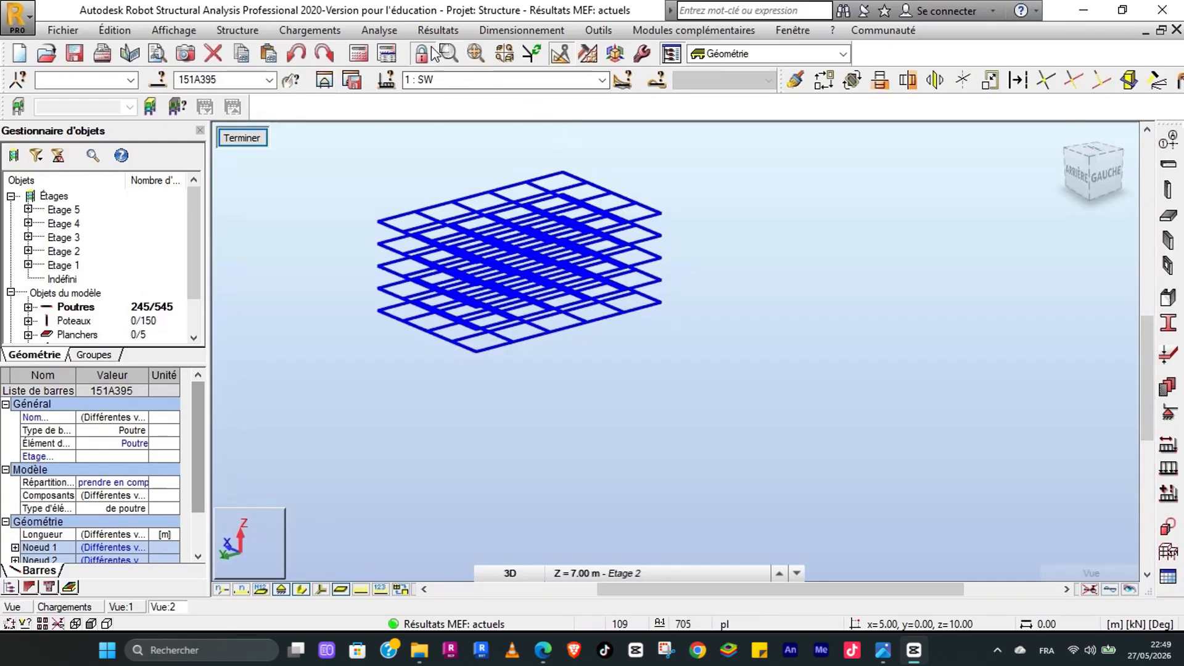
Step: Display the isolated beams' Moment My diagram for case 1 SW with description labels, differentiated positive and negative values, and uniform fill
click(437, 31)
click(453, 90)
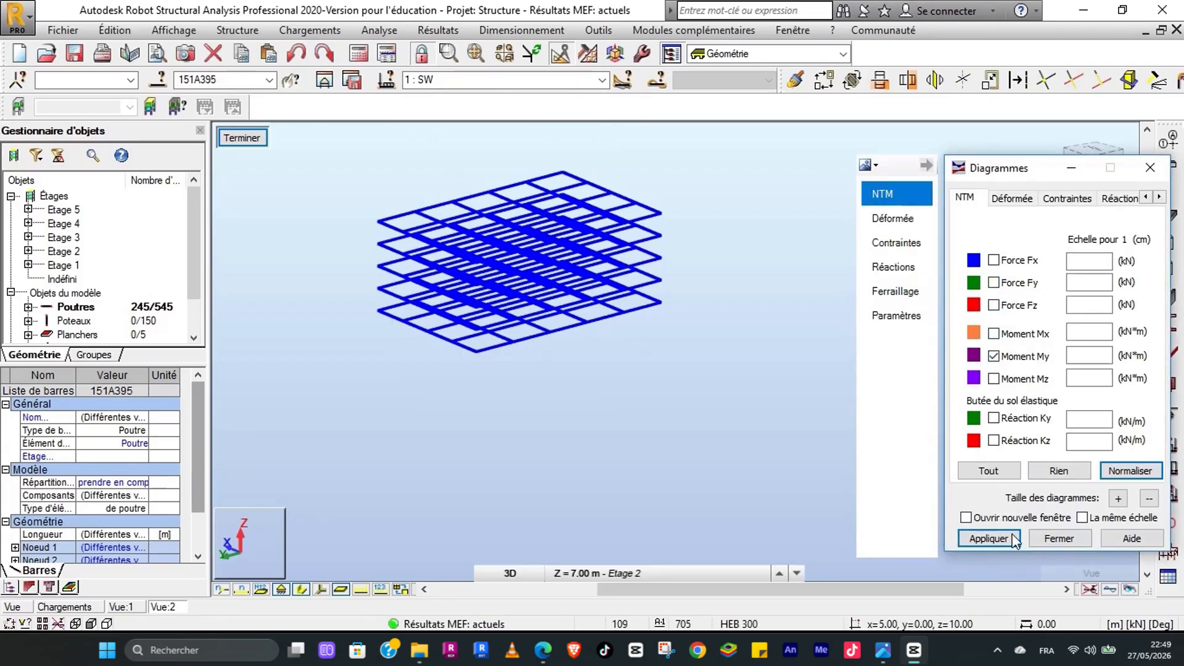
click(900, 315)
click(1056, 281)
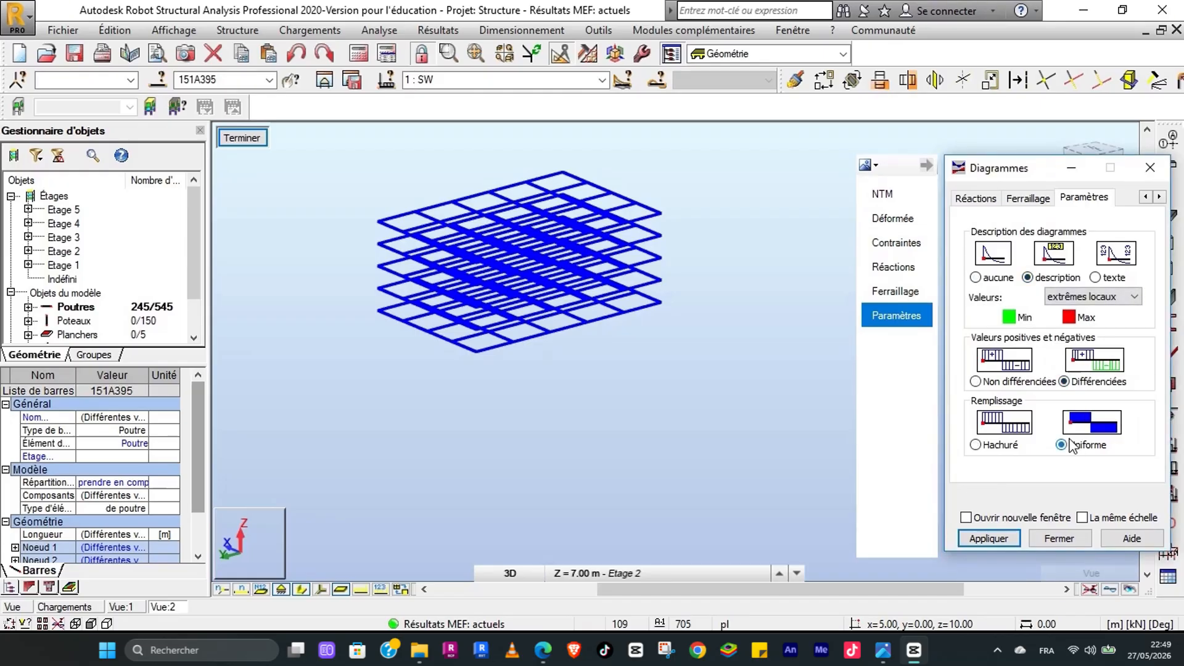
click(983, 539)
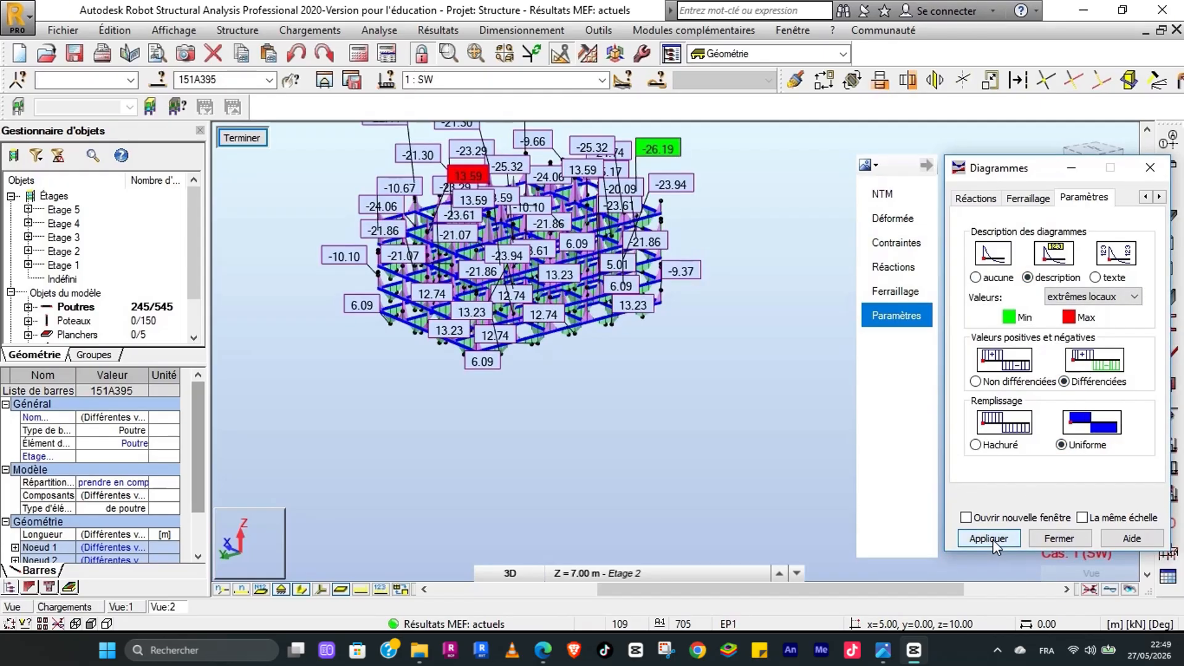
Step: Normalise the Moment My diagram scale and examine the moments along the HEB 200 and HEB 220 beams up close
click(896, 196)
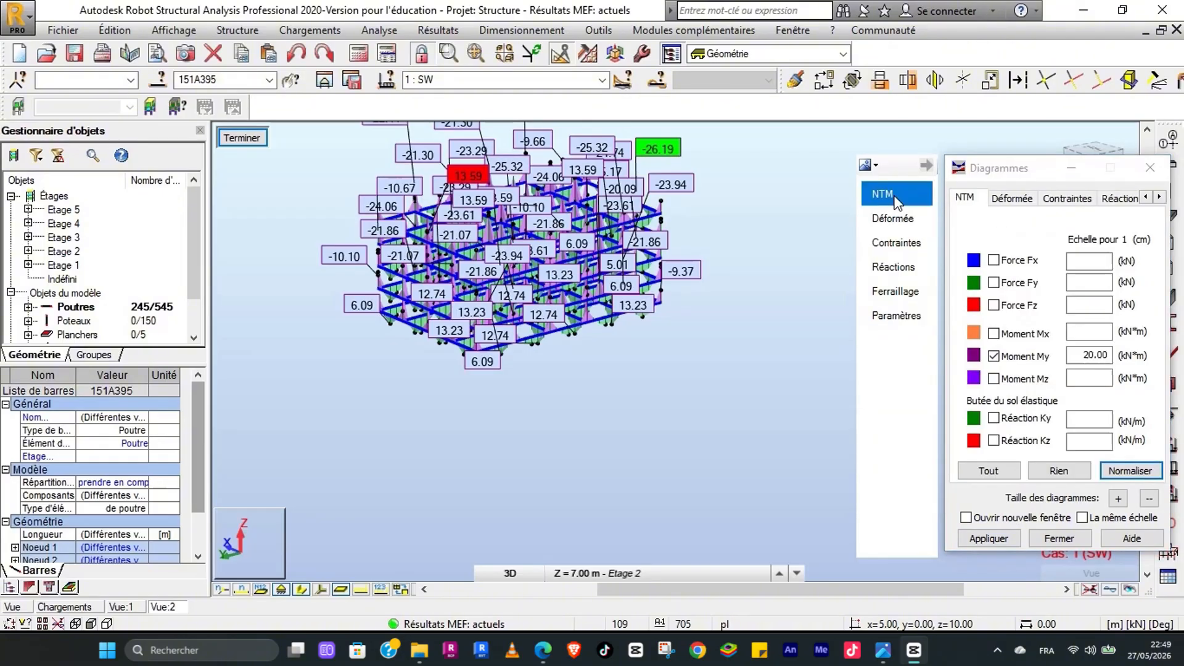
click(1135, 470)
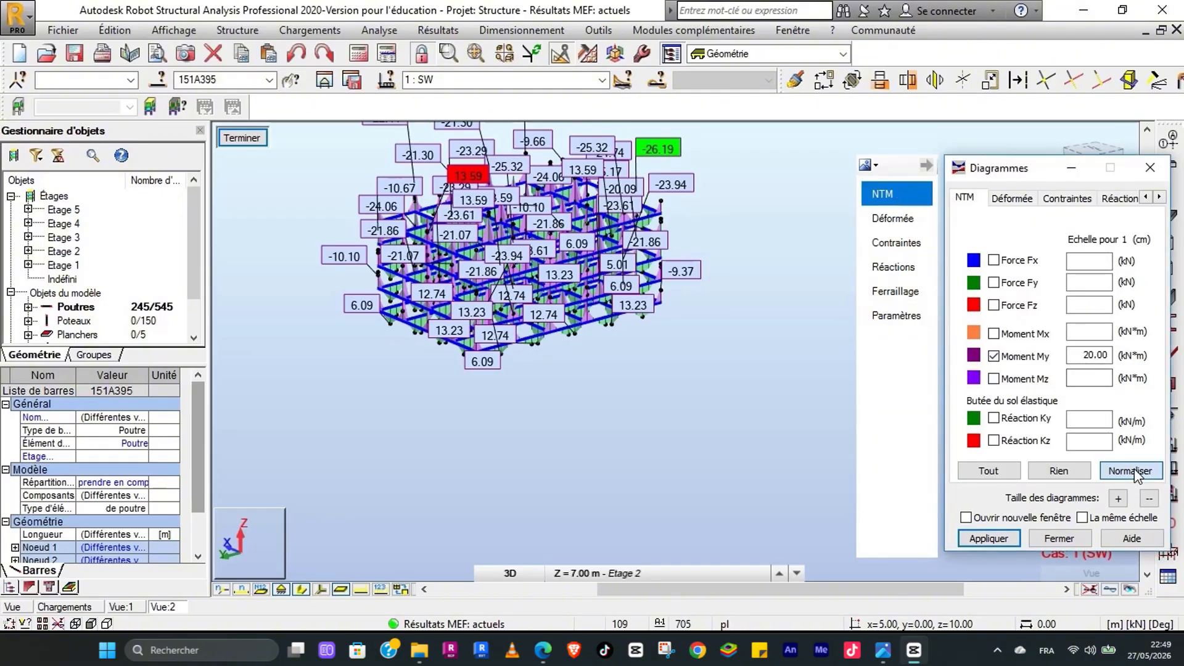
click(988, 538)
scroll(583, 260, up, 5)
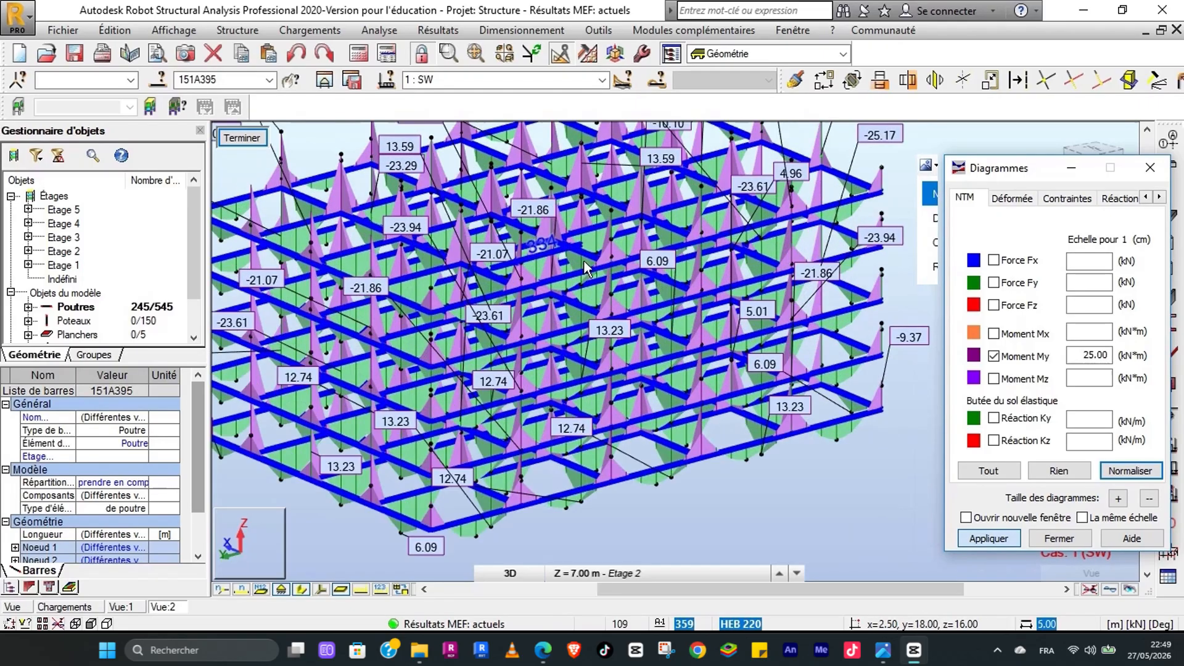
scroll(627, 274, down, 1)
middle_drag(659, 479, 611, 373)
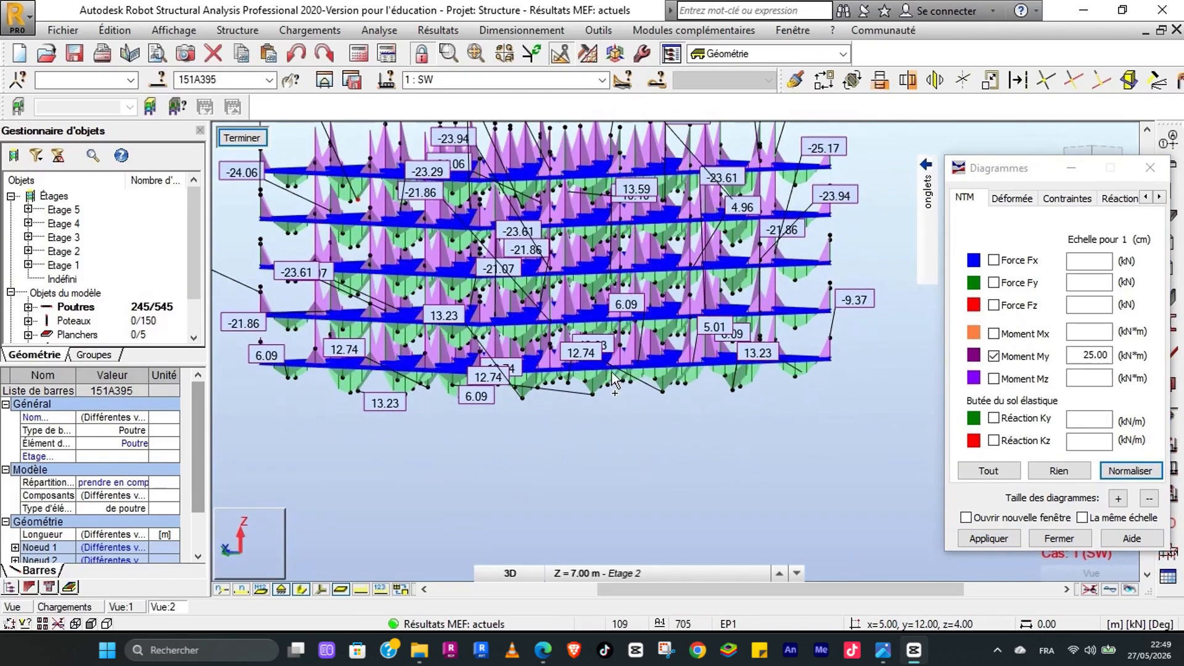
scroll(607, 353, up, 6)
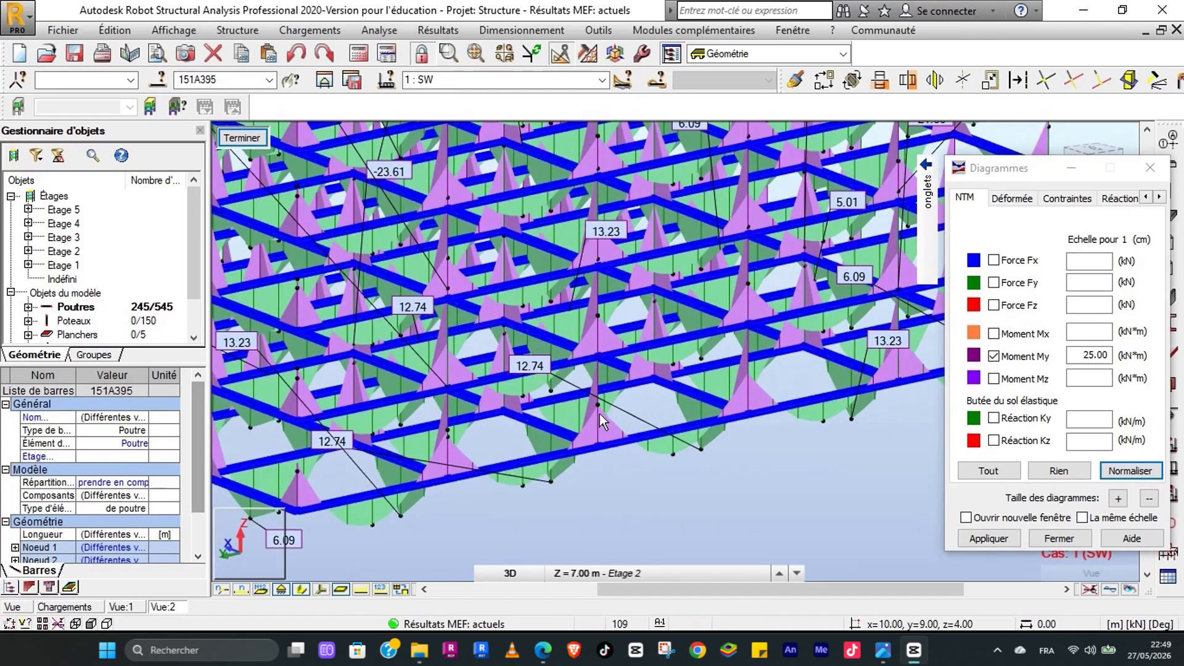
Step: Replace the beams' My diagram with Moment Mz, add the Force Fz diagram, and examine both from another angle
click(994, 379)
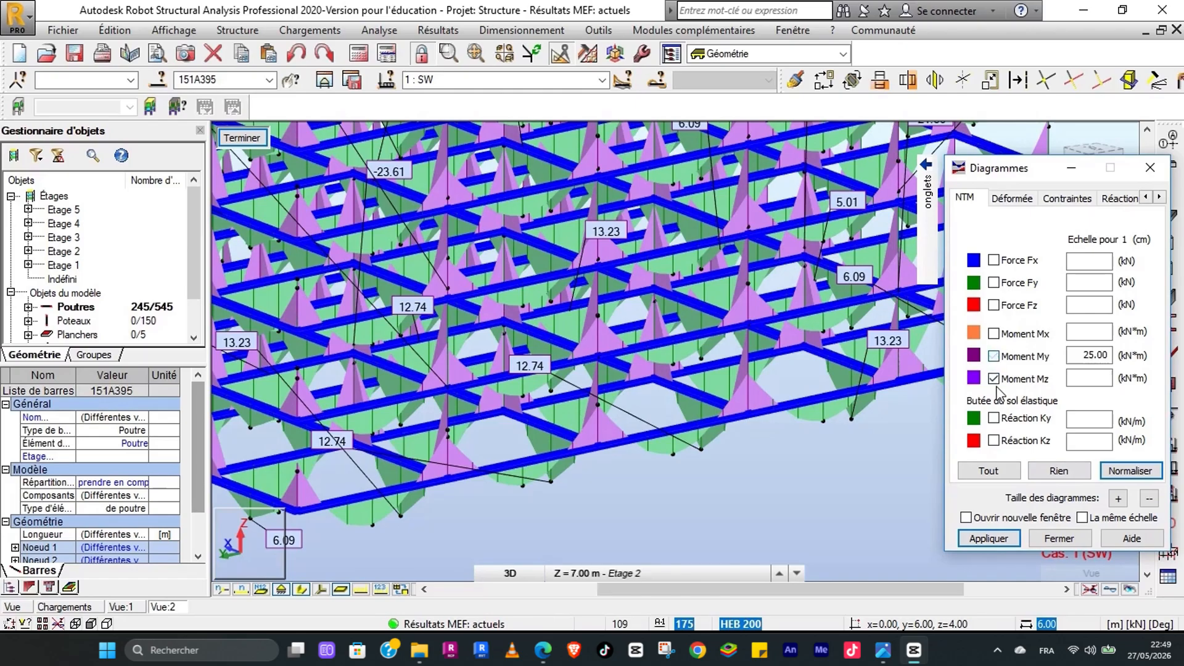
click(992, 539)
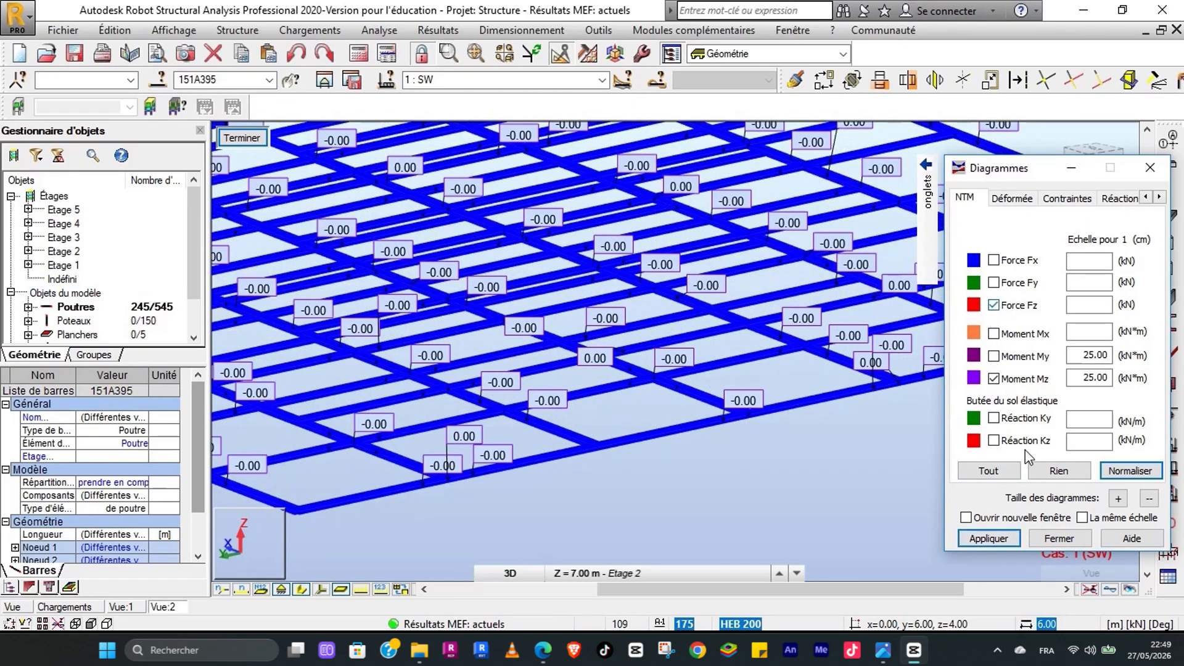
click(994, 283)
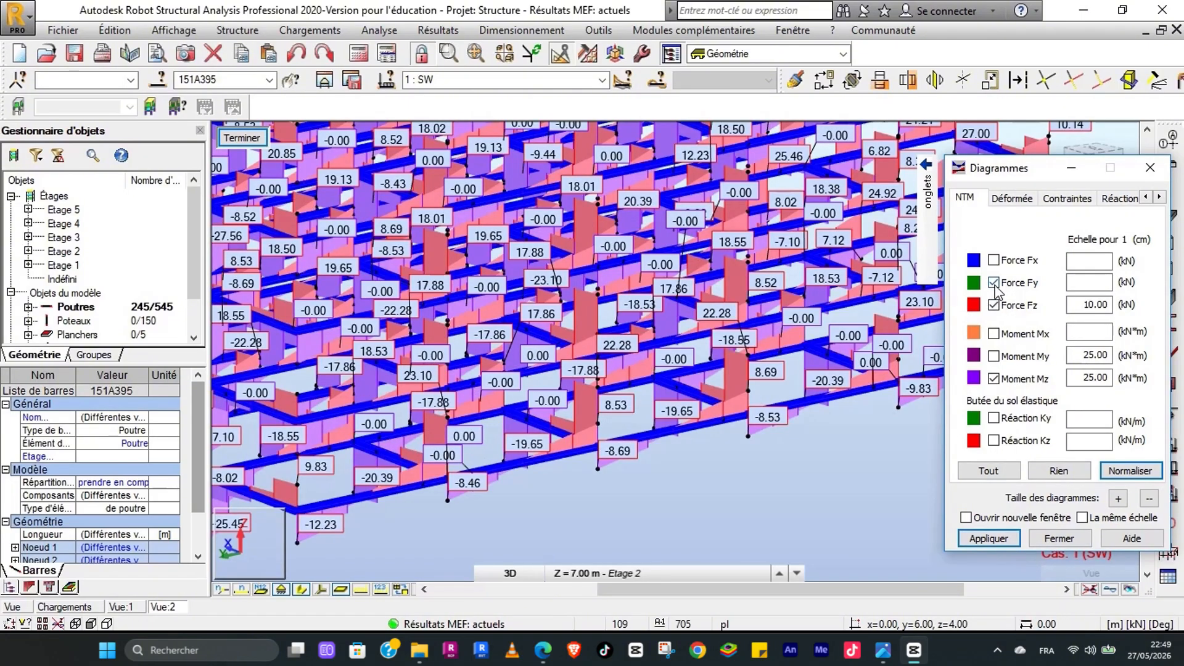
click(1002, 536)
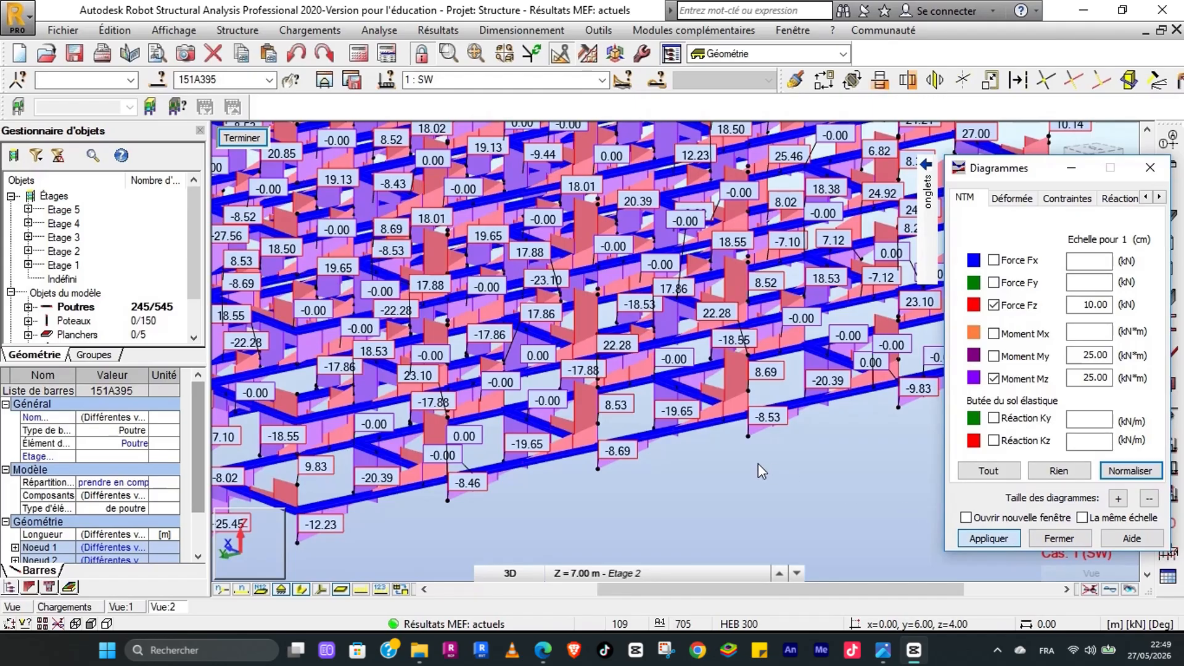
middle_drag(655, 470, 730, 419)
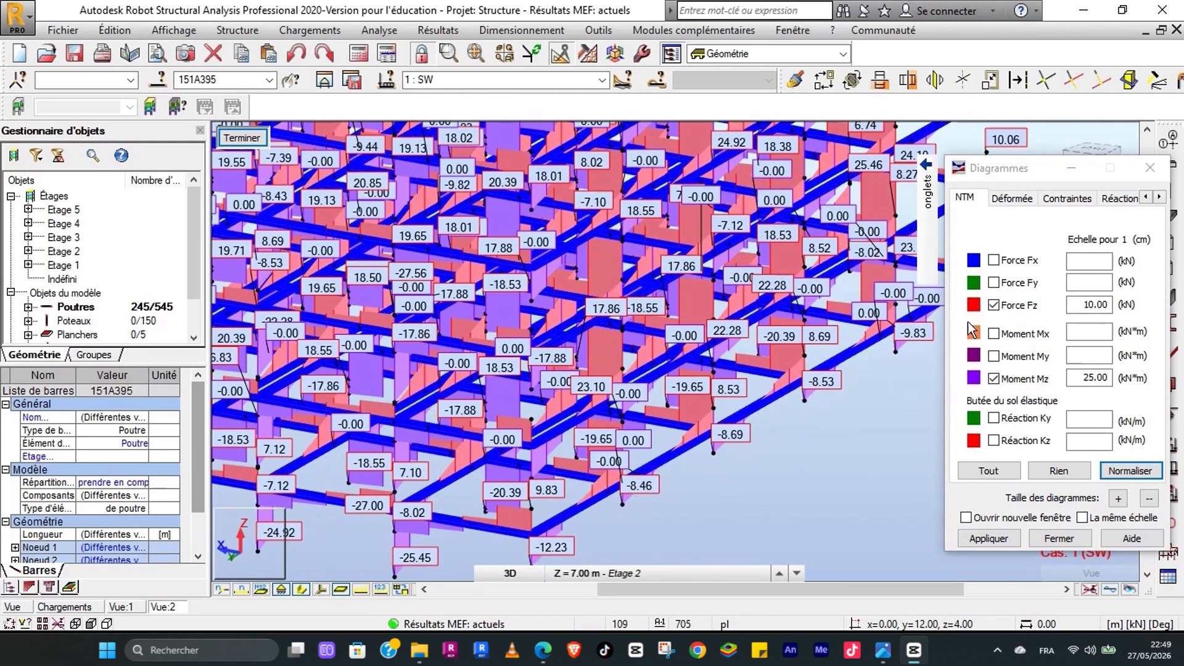
Step: Replace the Force Fz diagram with Force Fy, then add Force Fx while keeping Moment Mz displayed
click(994, 283)
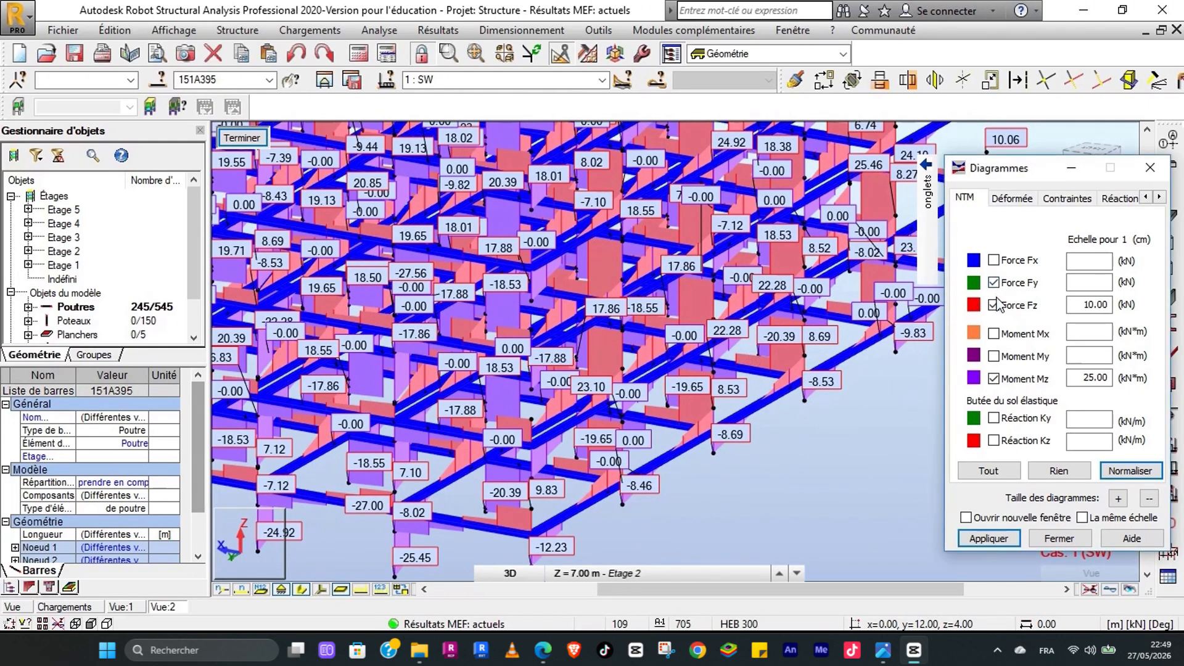
click(996, 305)
click(990, 539)
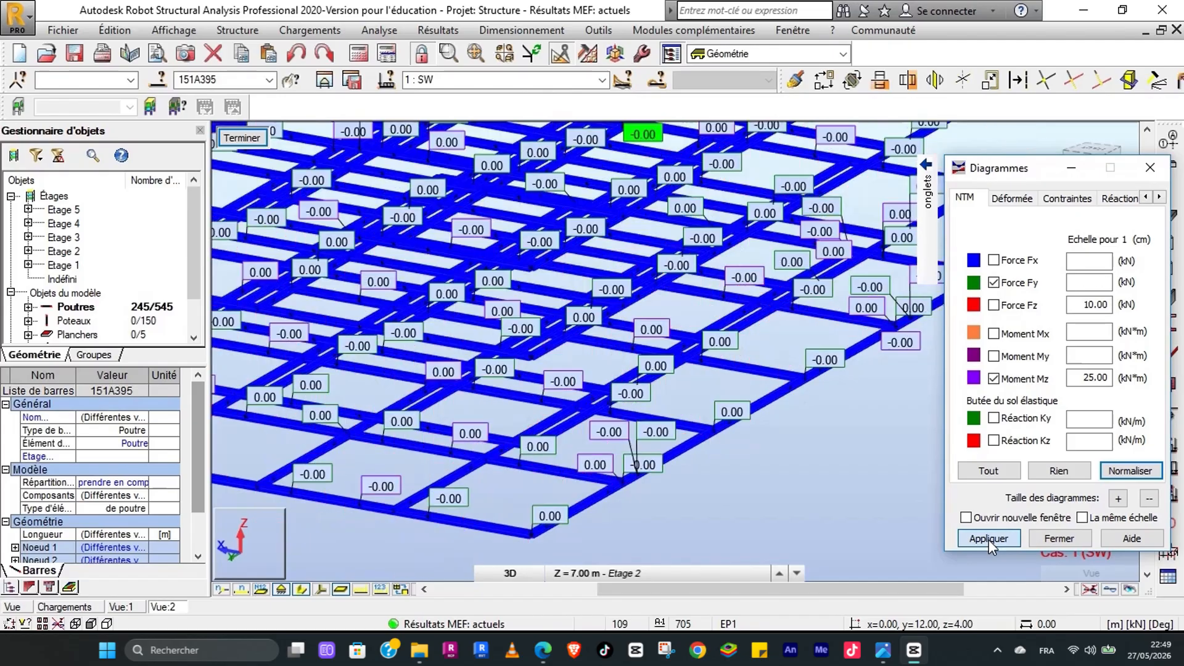
click(994, 260)
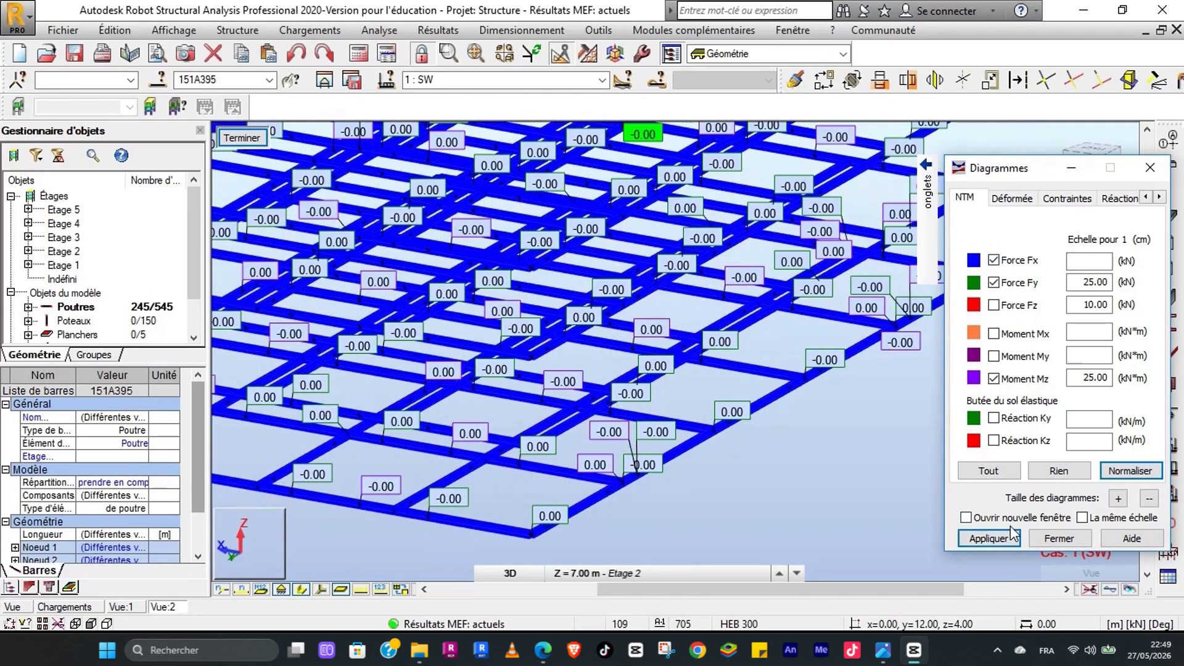
click(1000, 539)
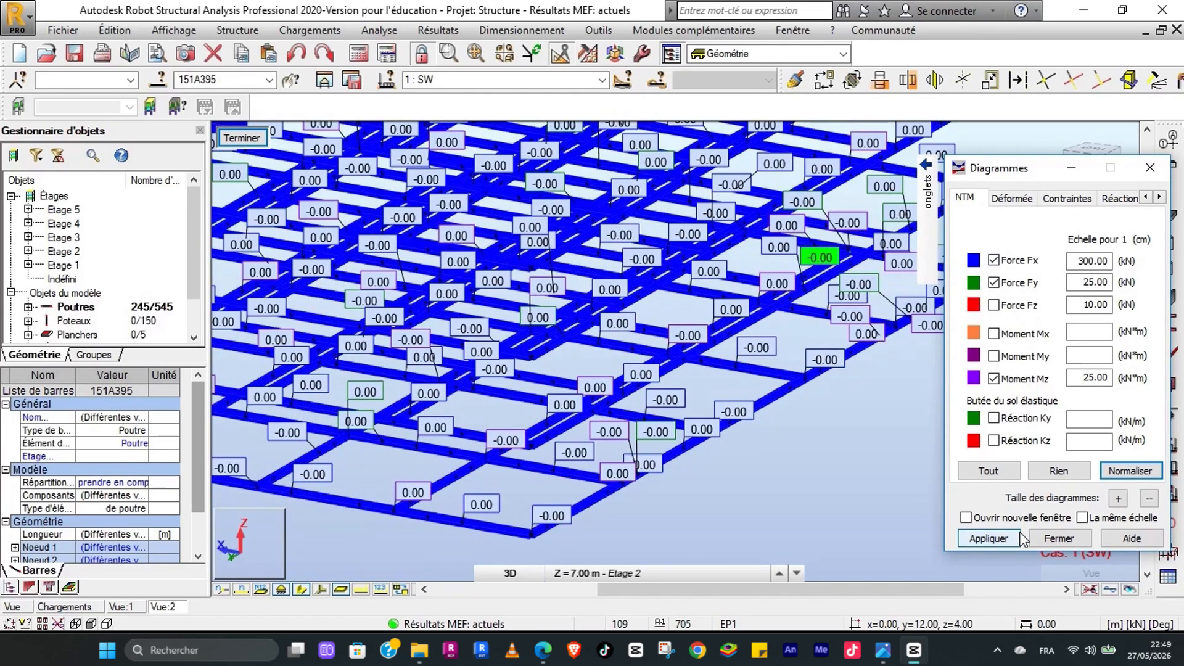
Step: Close the diagram settings, leave the isolated beam view, and clear the bar selection in the full model
click(994, 282)
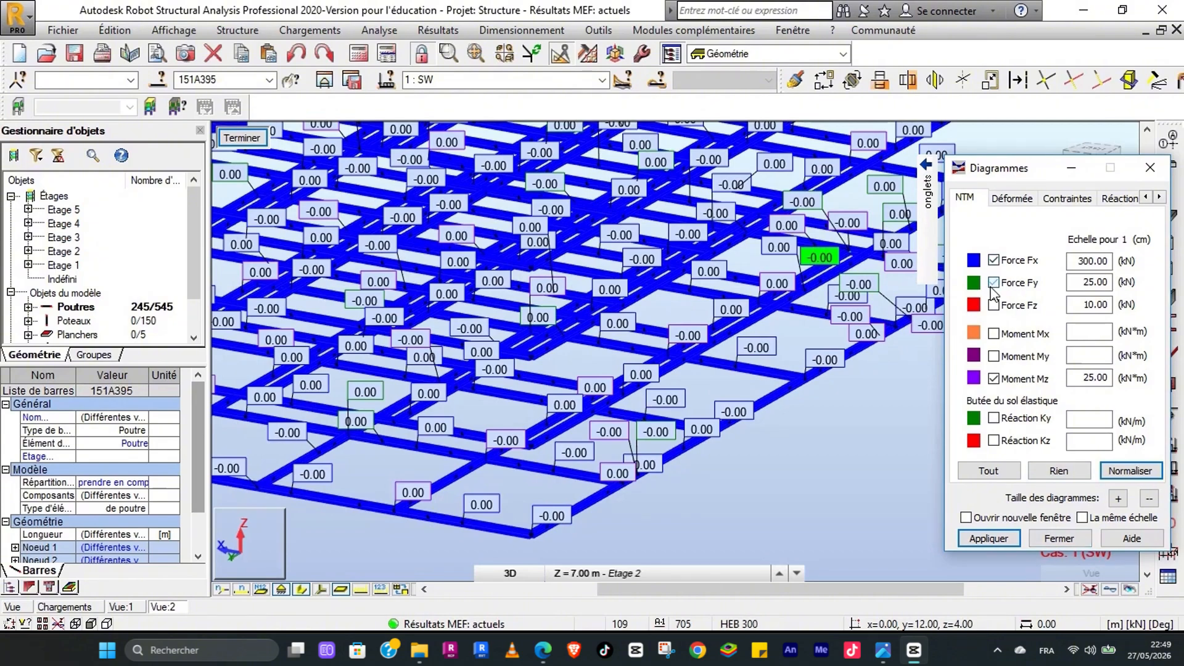
click(994, 260)
click(1057, 539)
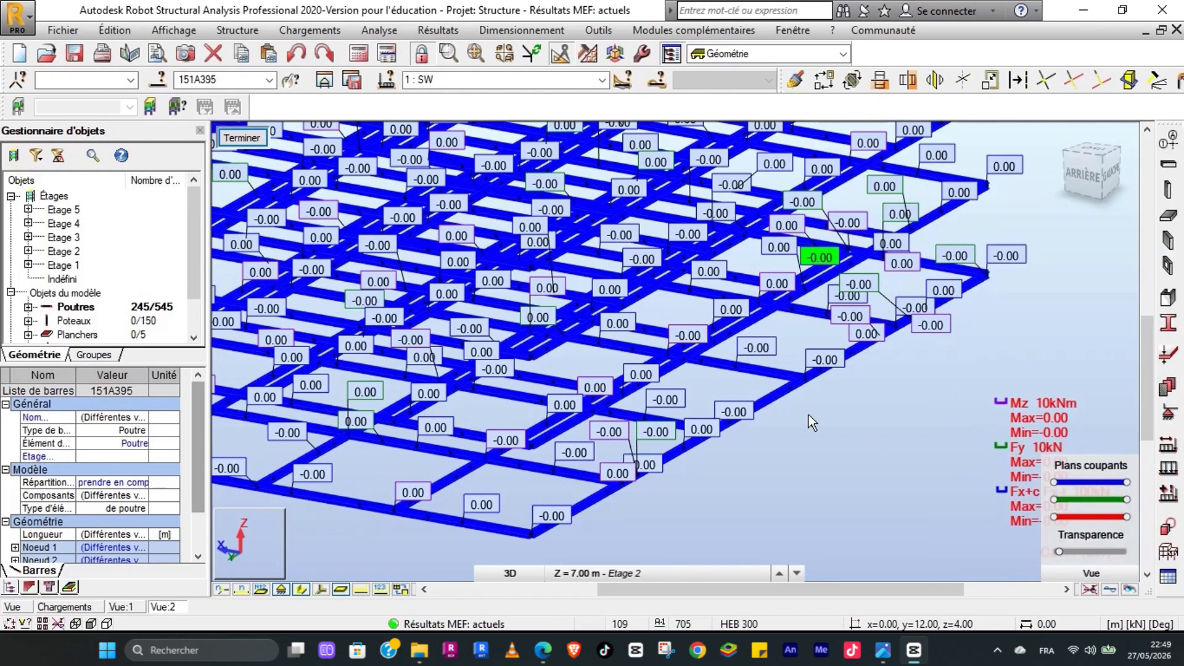
scroll(775, 407, down, 2)
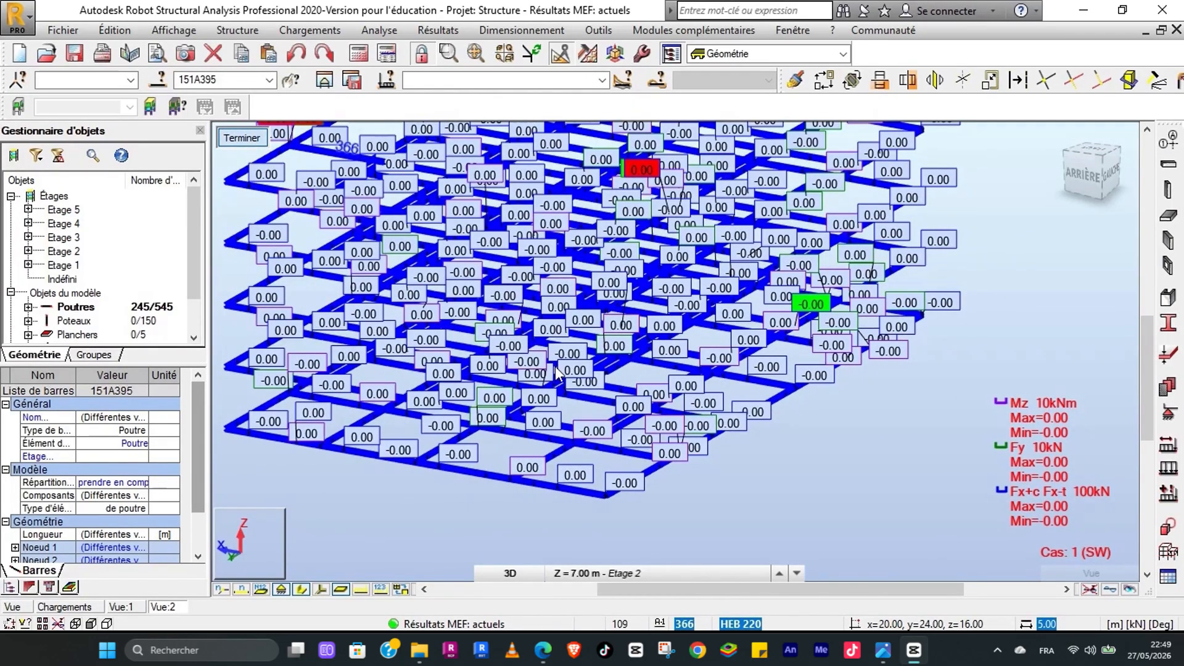
click(244, 137)
click(386, 227)
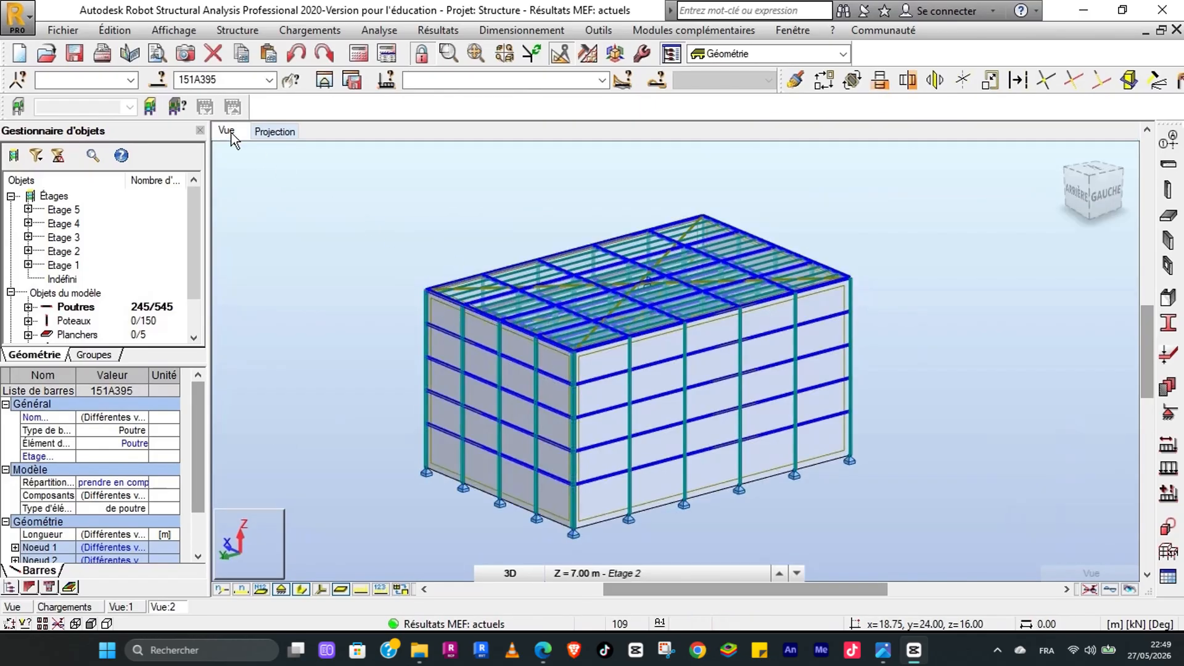
Step: Select all bars with section HEB 100 and isolate them in a separate edit view
click(156, 81)
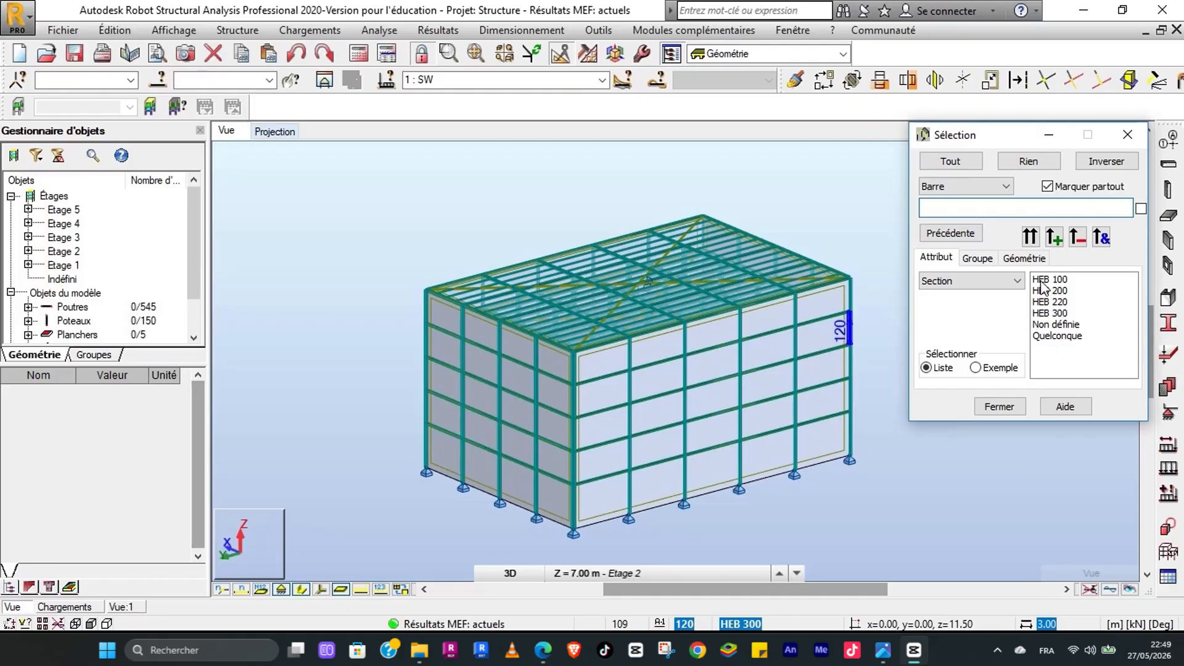
click(1040, 278)
click(1030, 237)
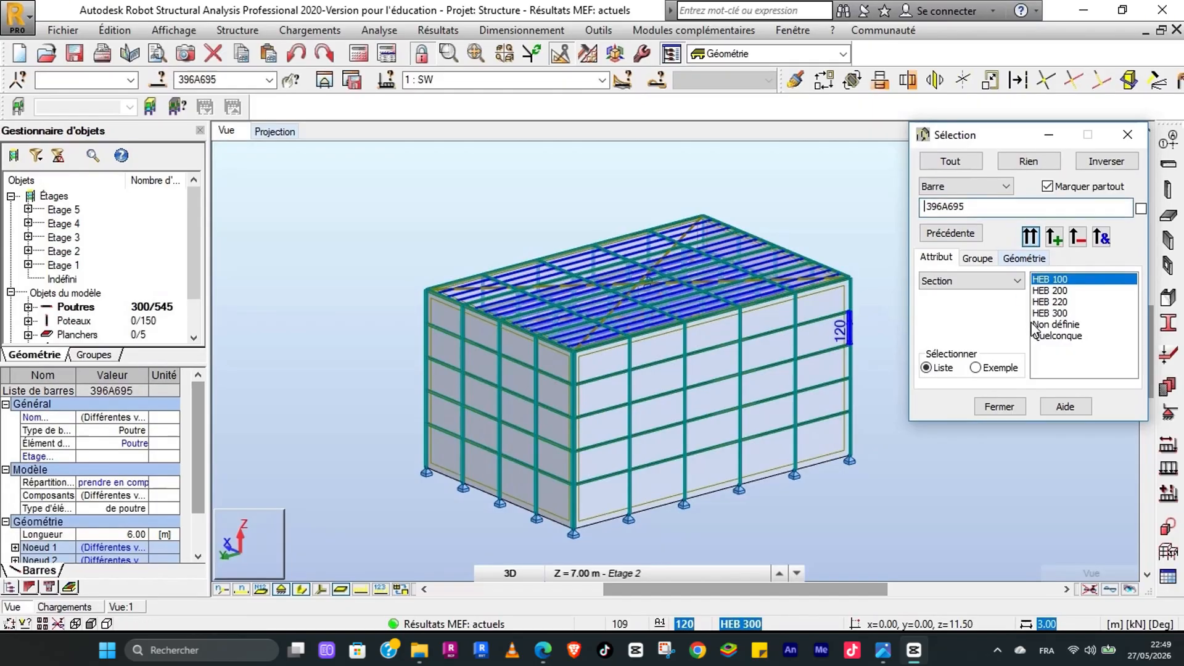
click(999, 407)
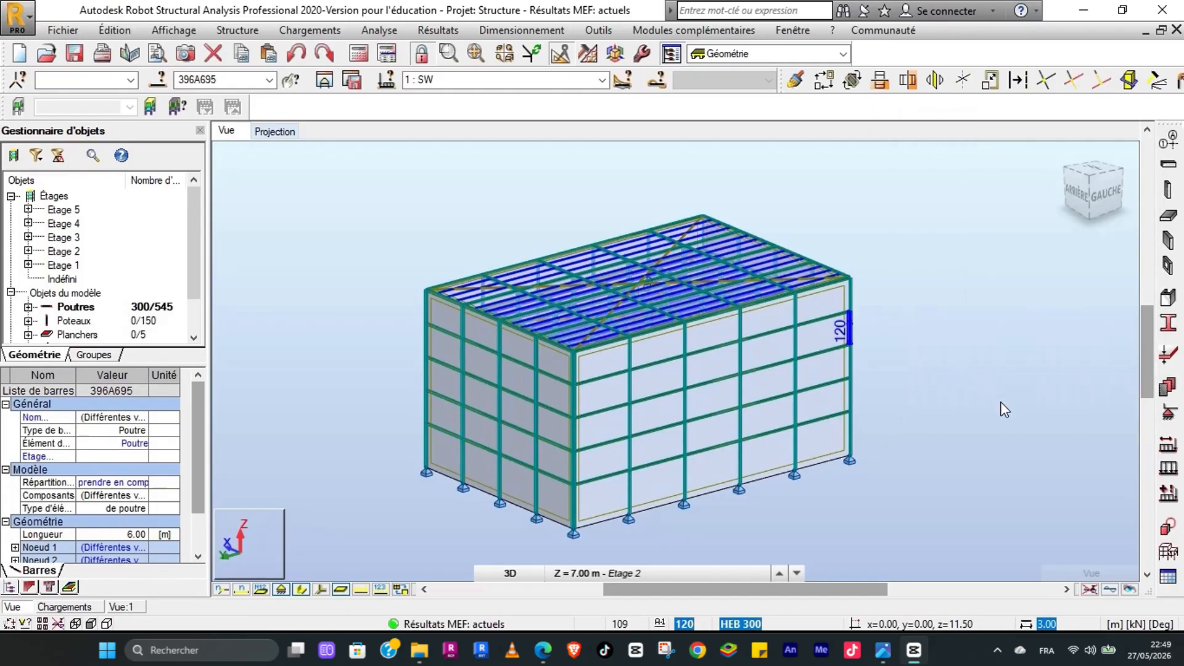
click(349, 84)
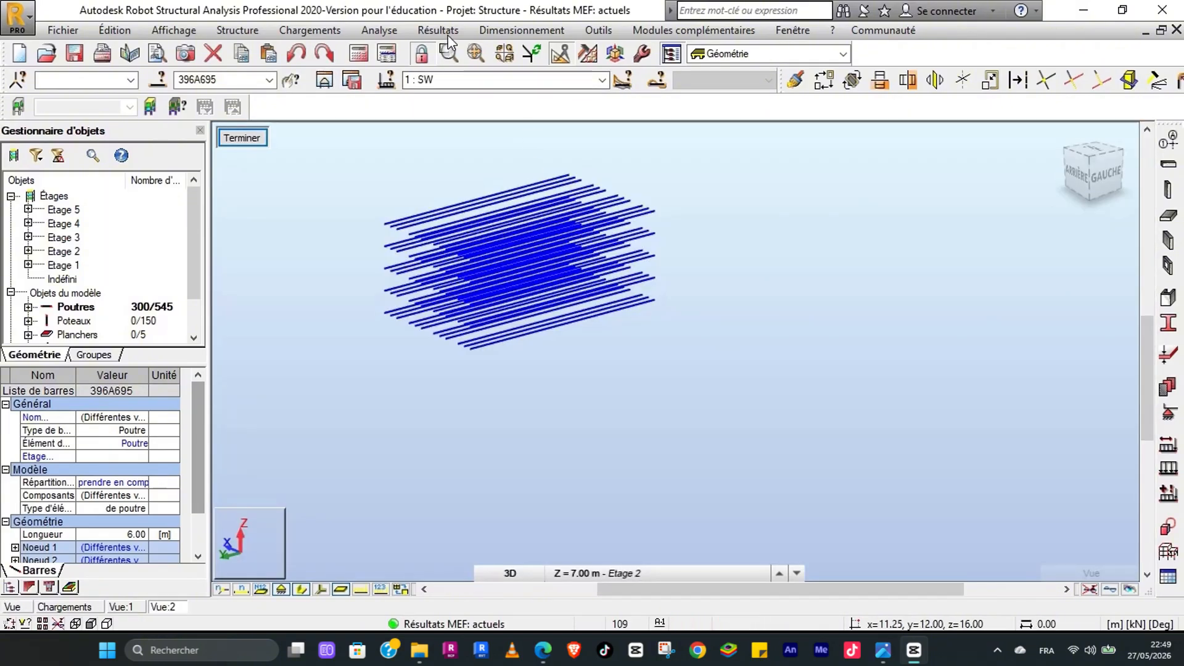
Step: Set up the HEB 100 beams' Moment My diagram with description labels, differentiated positive and negative values, and uniform fill
click(435, 31)
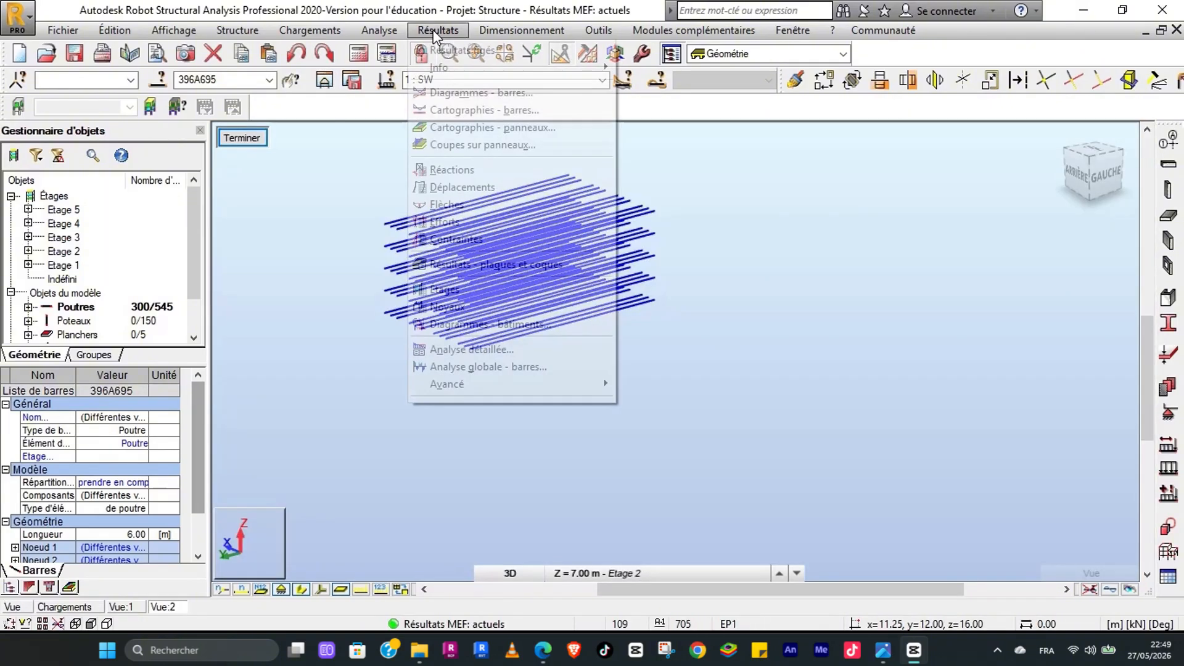
click(446, 92)
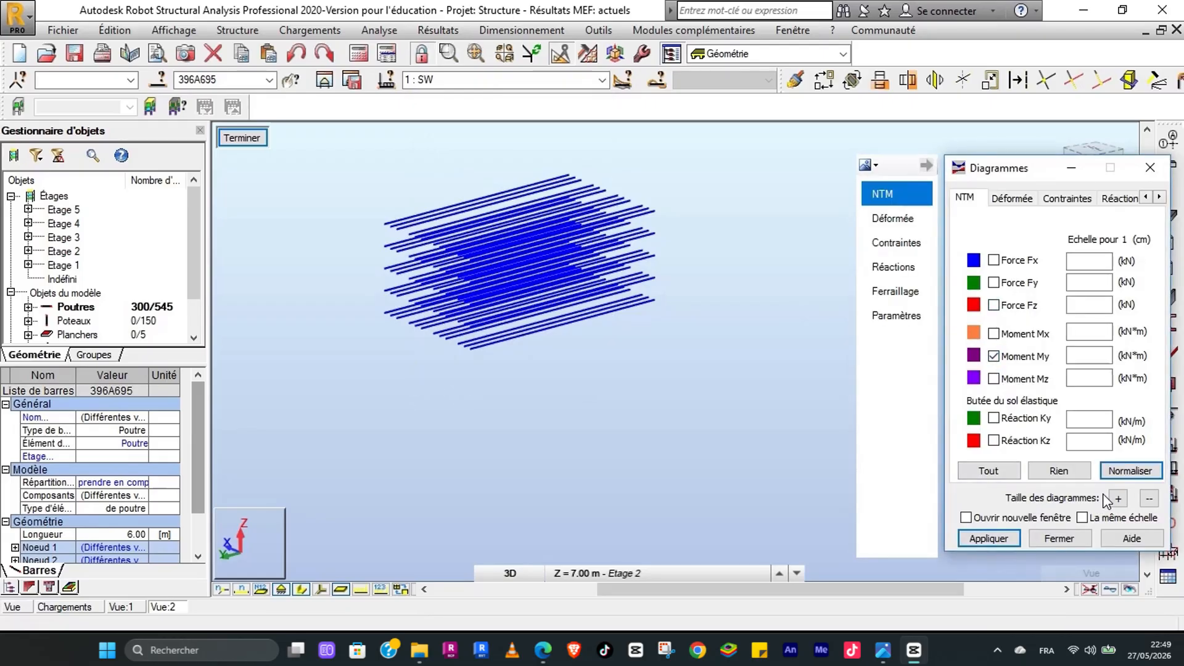
click(902, 316)
click(1057, 278)
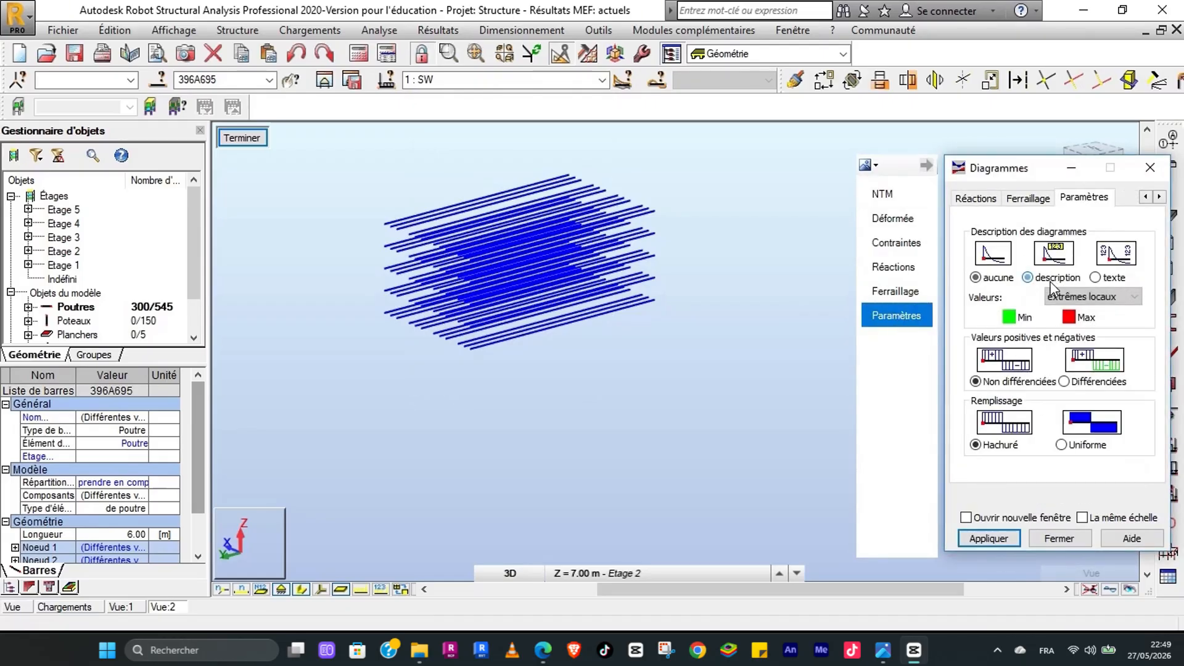
click(1073, 382)
click(1066, 444)
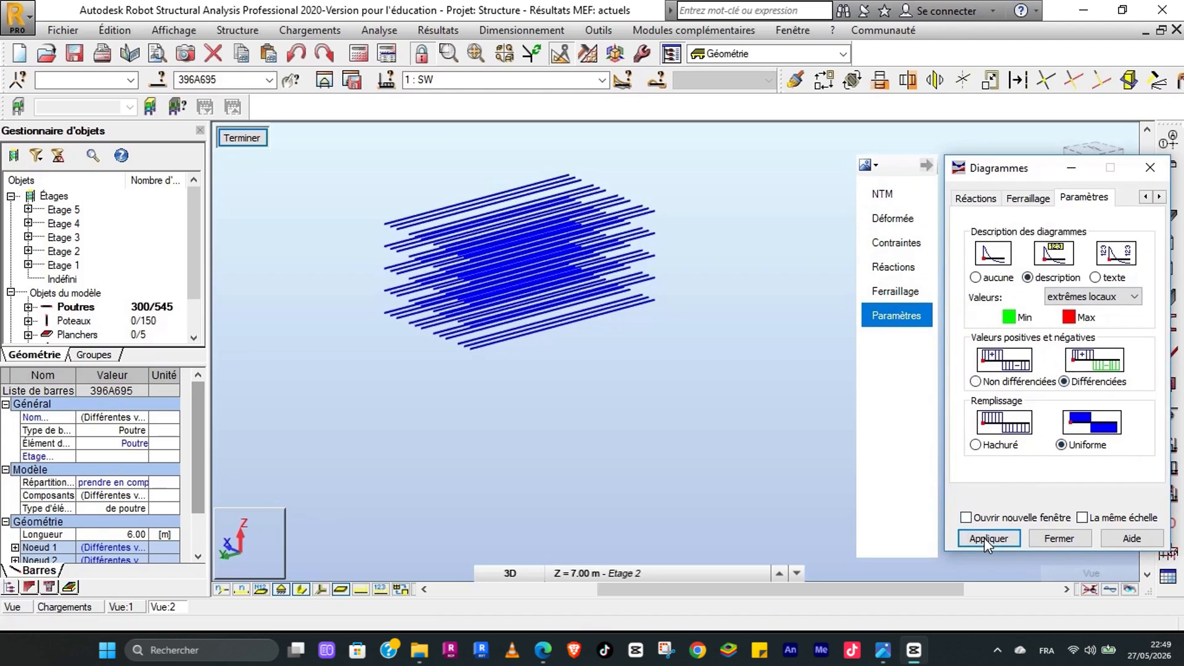
Step: Normalise the HEB 100 beams' Moment My diagram for case 1 SW and examine it from several angles
click(883, 194)
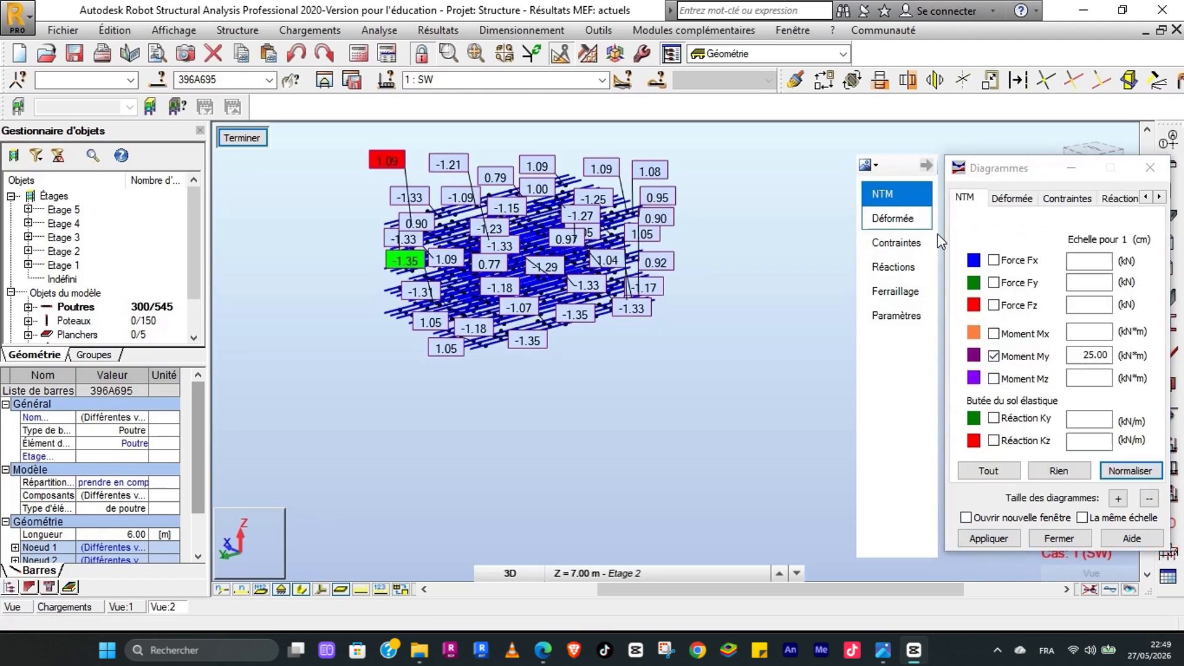
click(990, 538)
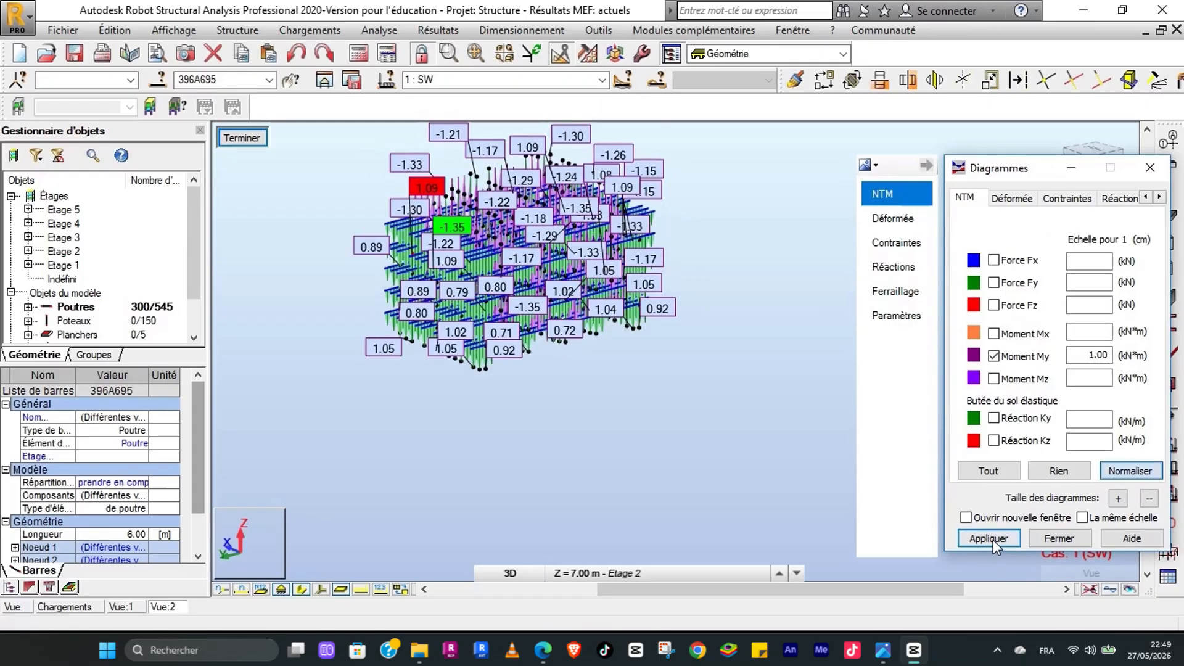
scroll(464, 283, up, 2)
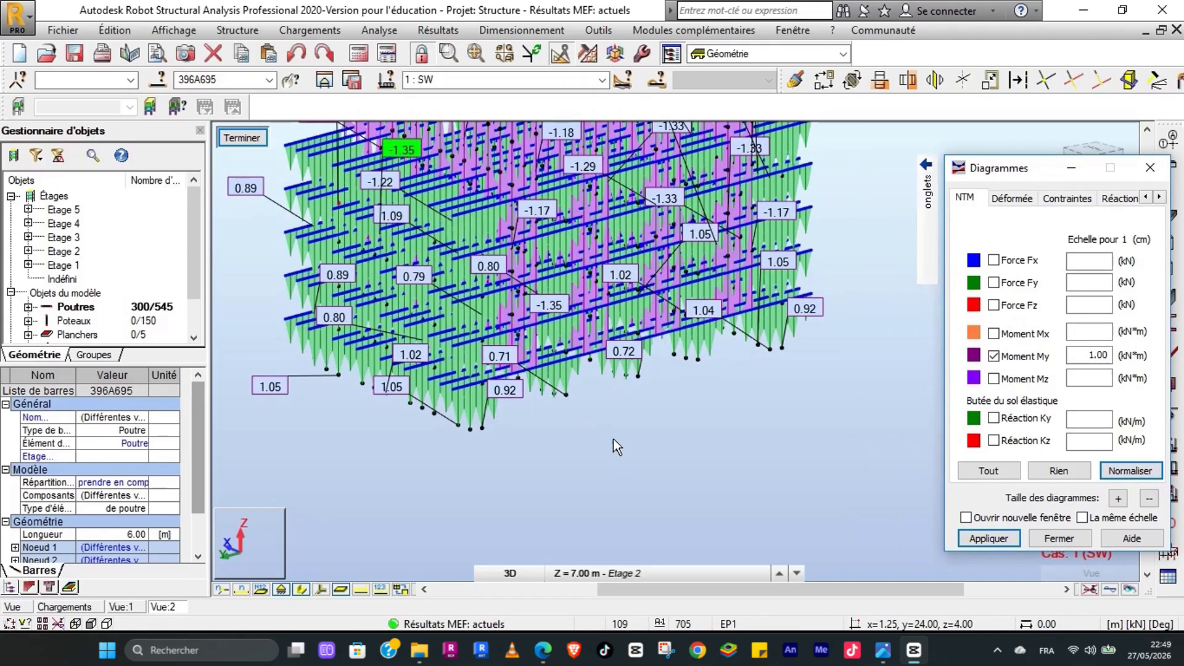
scroll(632, 447, up, 2)
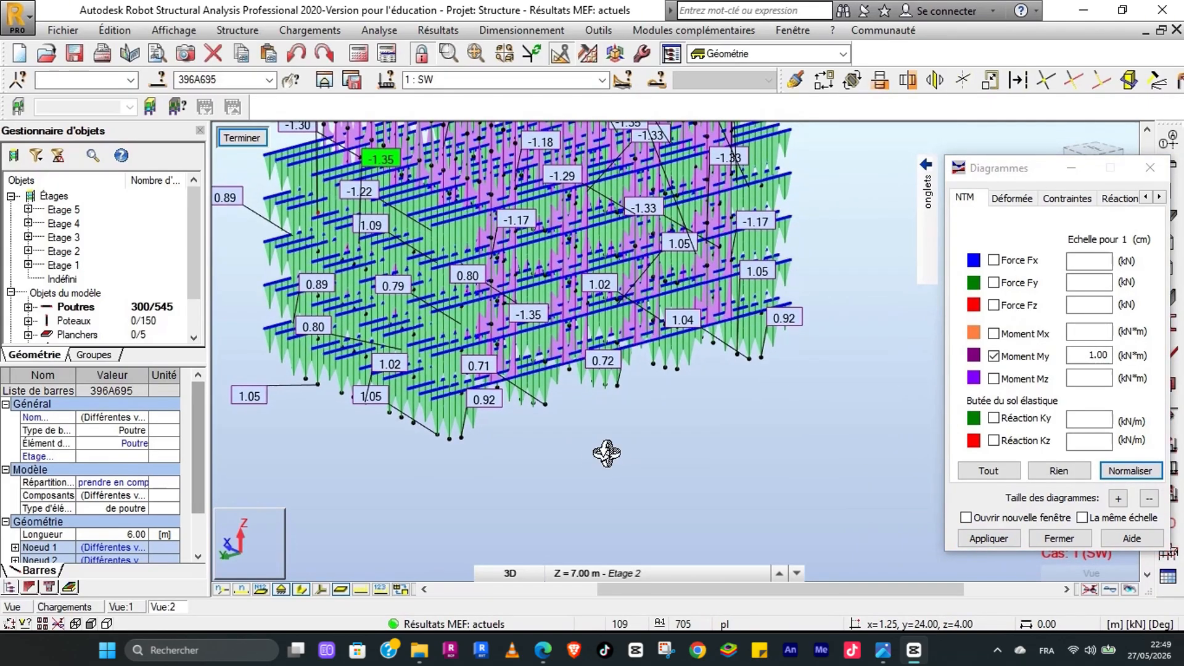
drag(607, 453, 751, 444)
scroll(677, 387, up, 3)
drag(664, 398, 506, 400)
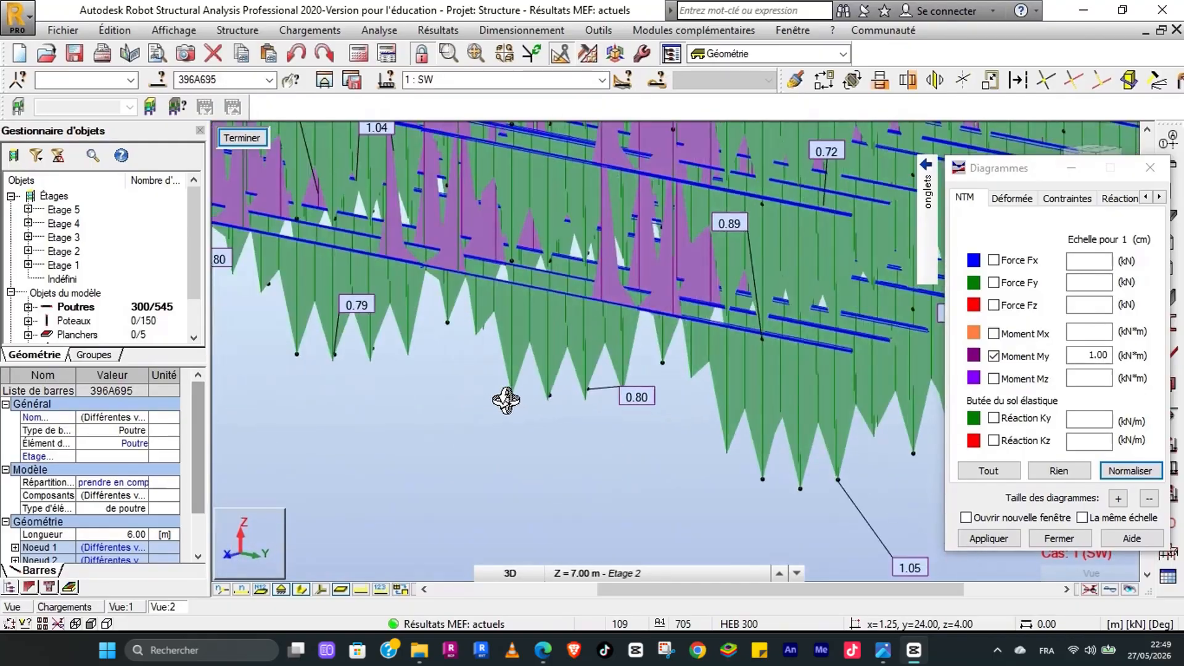
scroll(467, 386, down, 5)
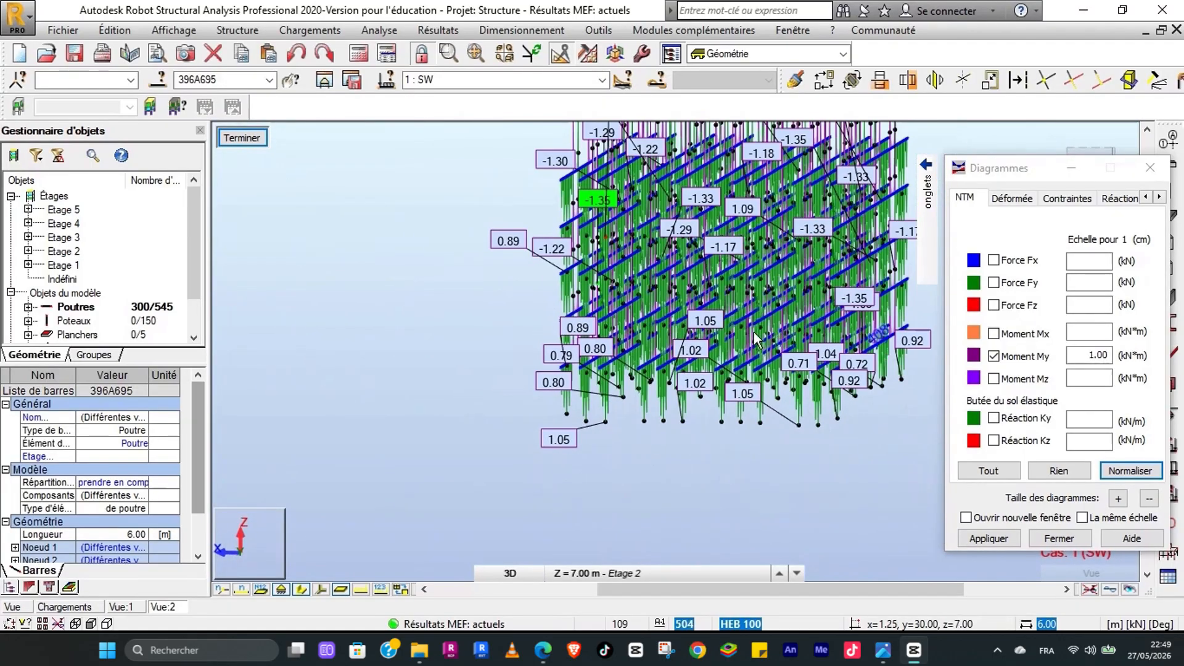
Step: Replace the HEB 100 beams' Moment My diagram with a normalised Force Fz diagram and examine it up close
scroll(801, 290, down, 2)
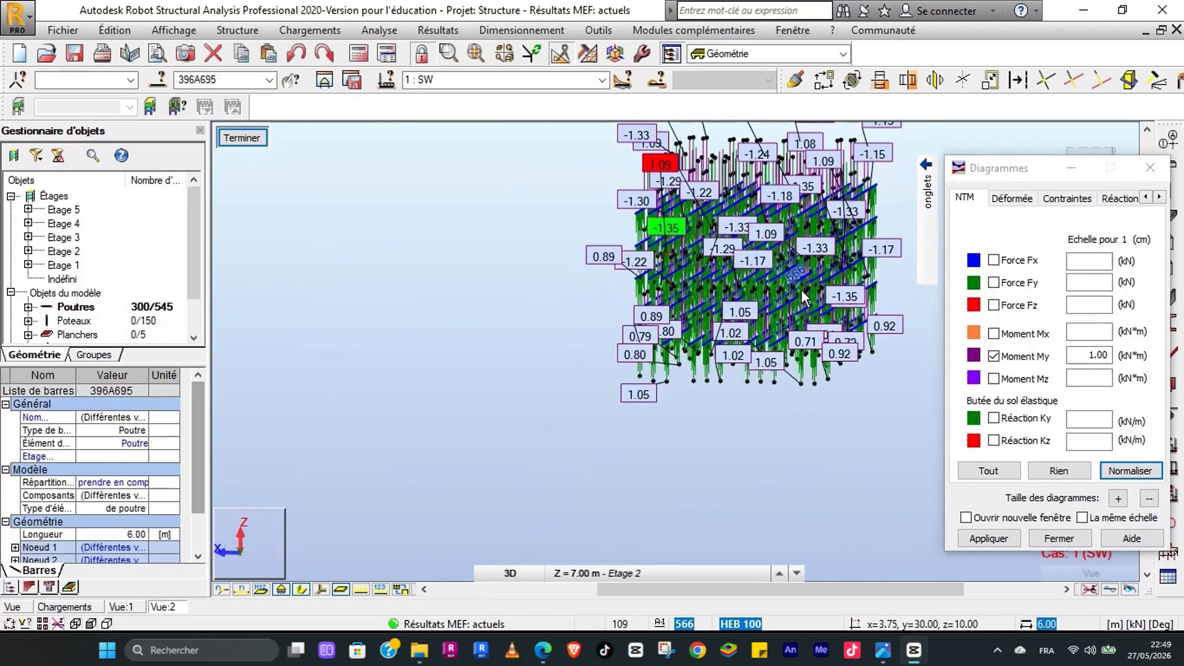
click(994, 305)
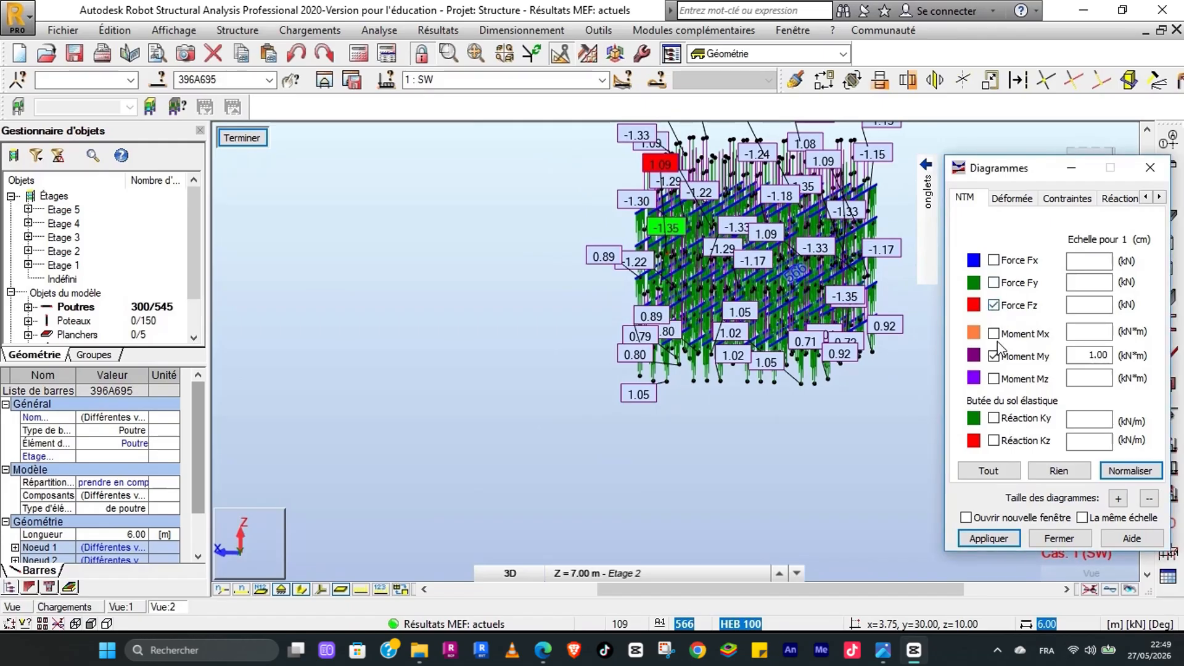
click(994, 356)
scroll(871, 340, up, 5)
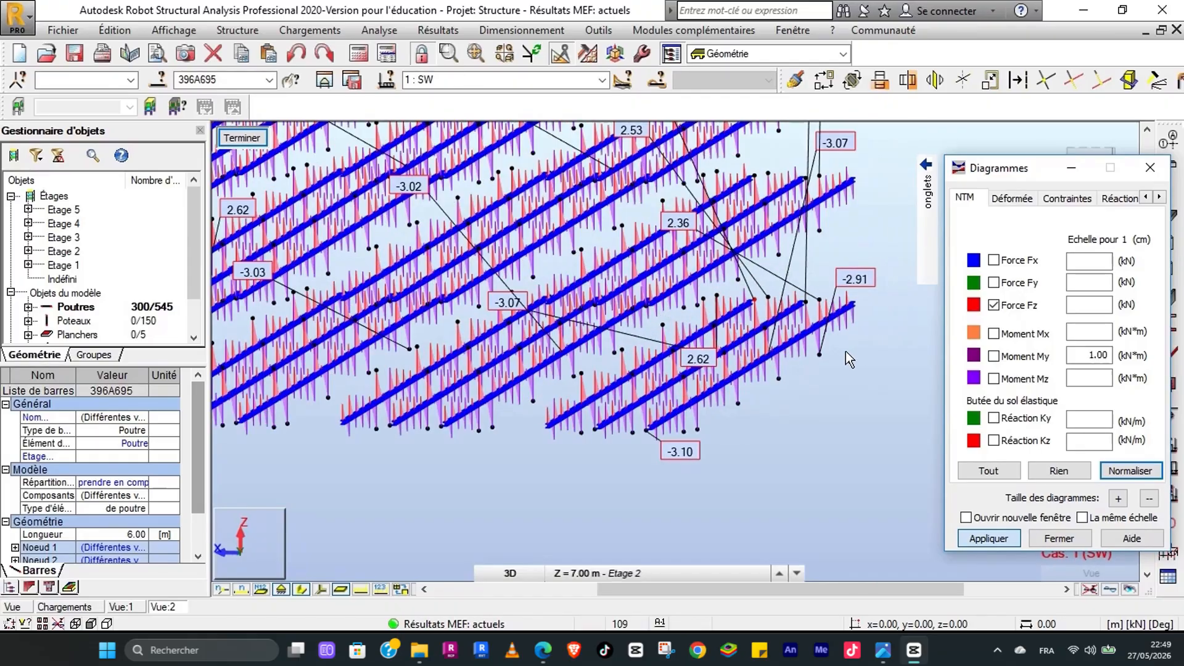
scroll(845, 343, up, 2)
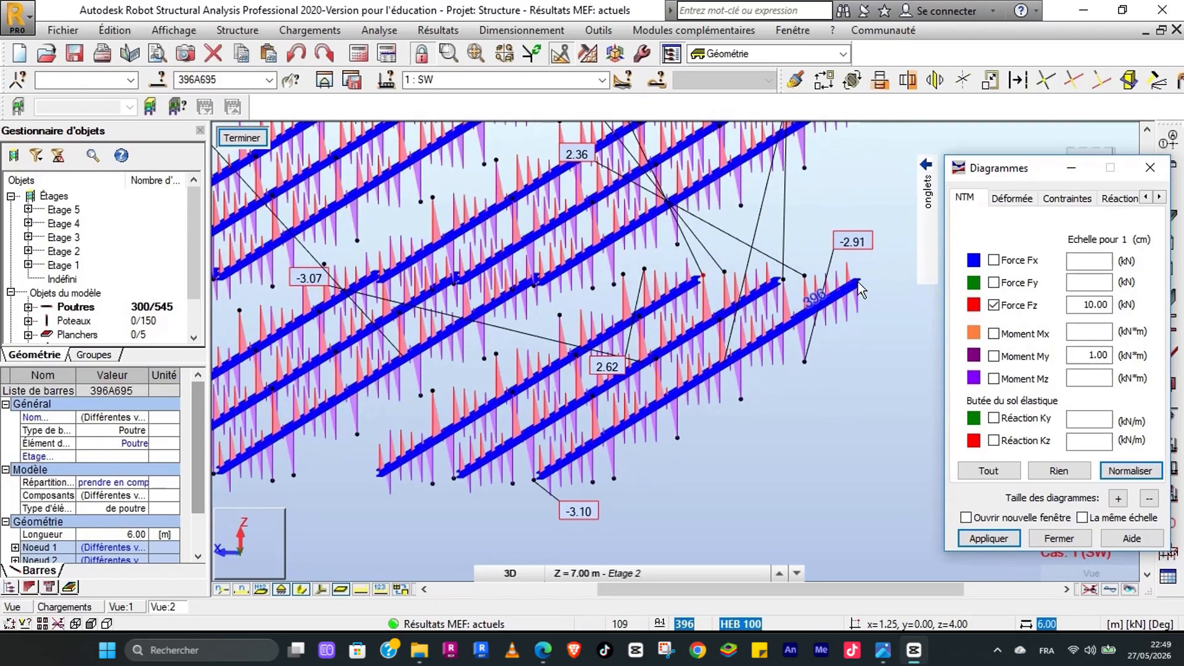
scroll(813, 278, up, 2)
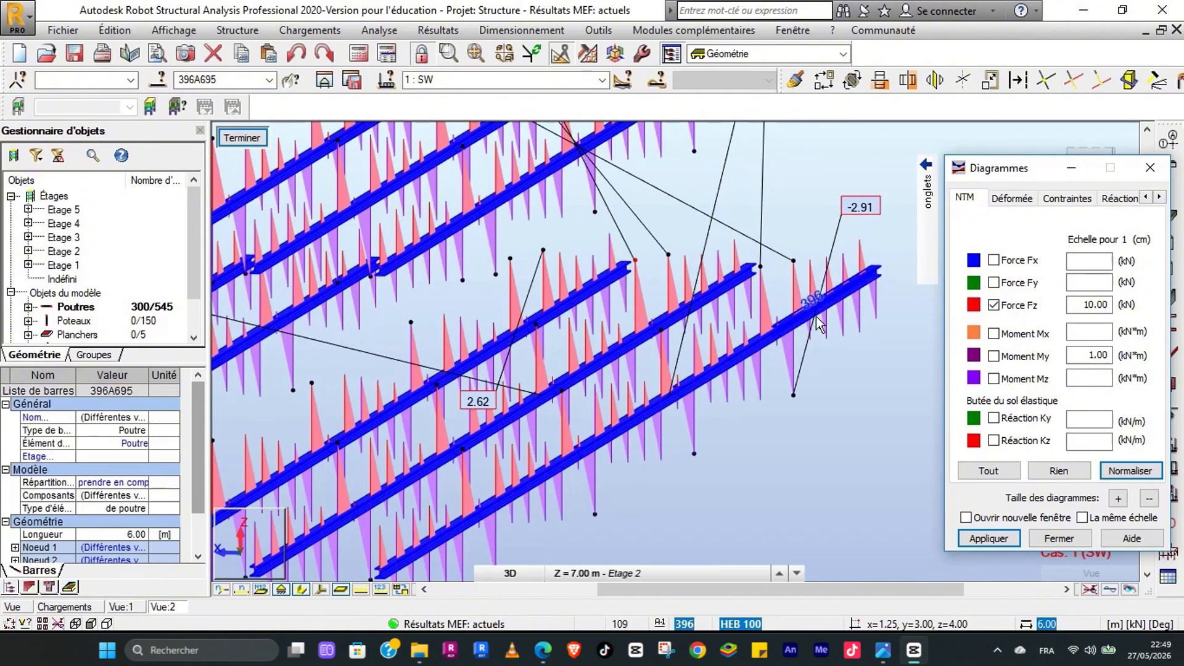
scroll(810, 316, down, 2)
scroll(809, 316, down, 2)
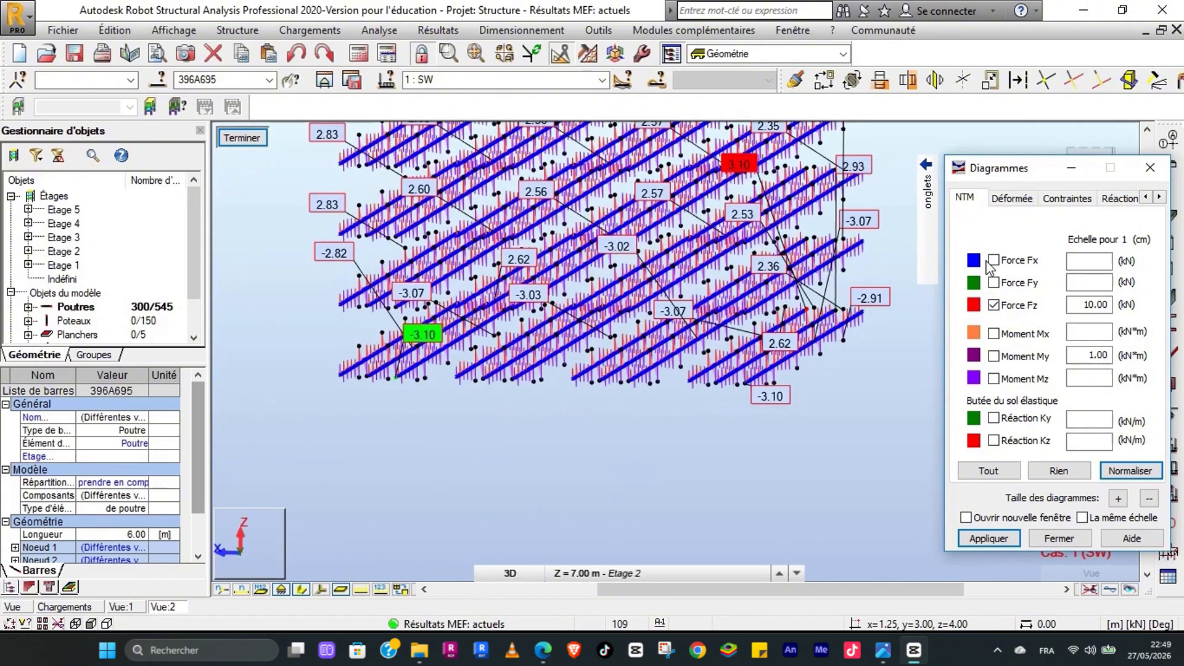
Step: Show the HEB 100 beams' deformation diagram for case 1 SW, normalise its scale, and examine it
click(1013, 197)
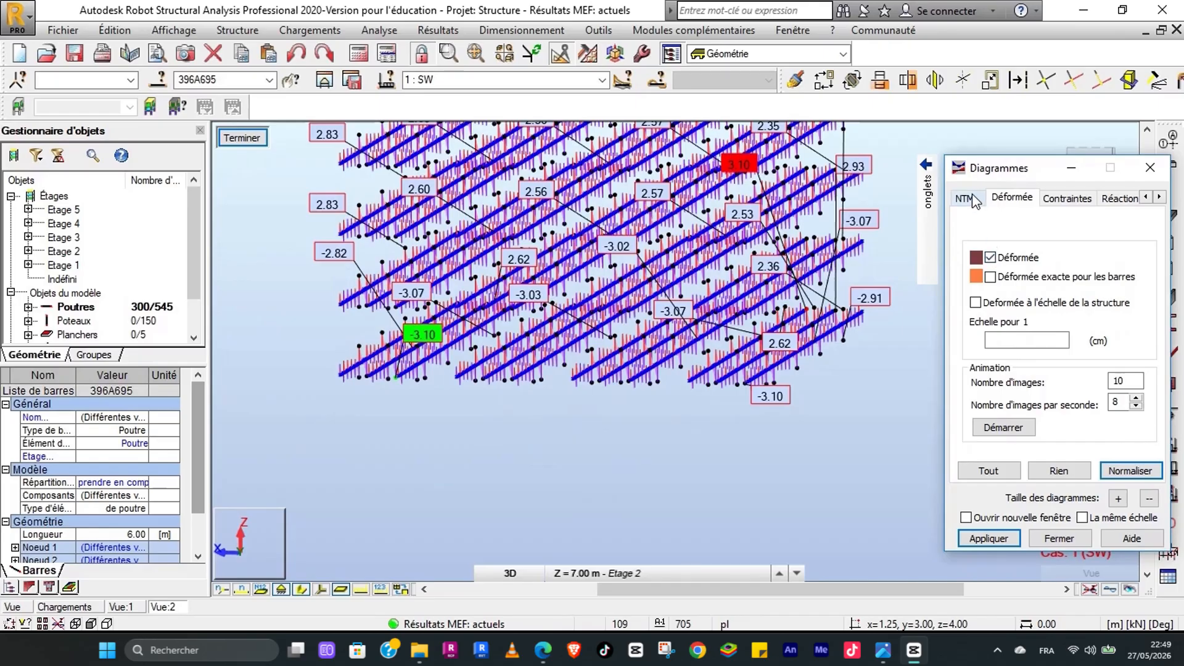
click(967, 198)
click(1014, 198)
click(987, 538)
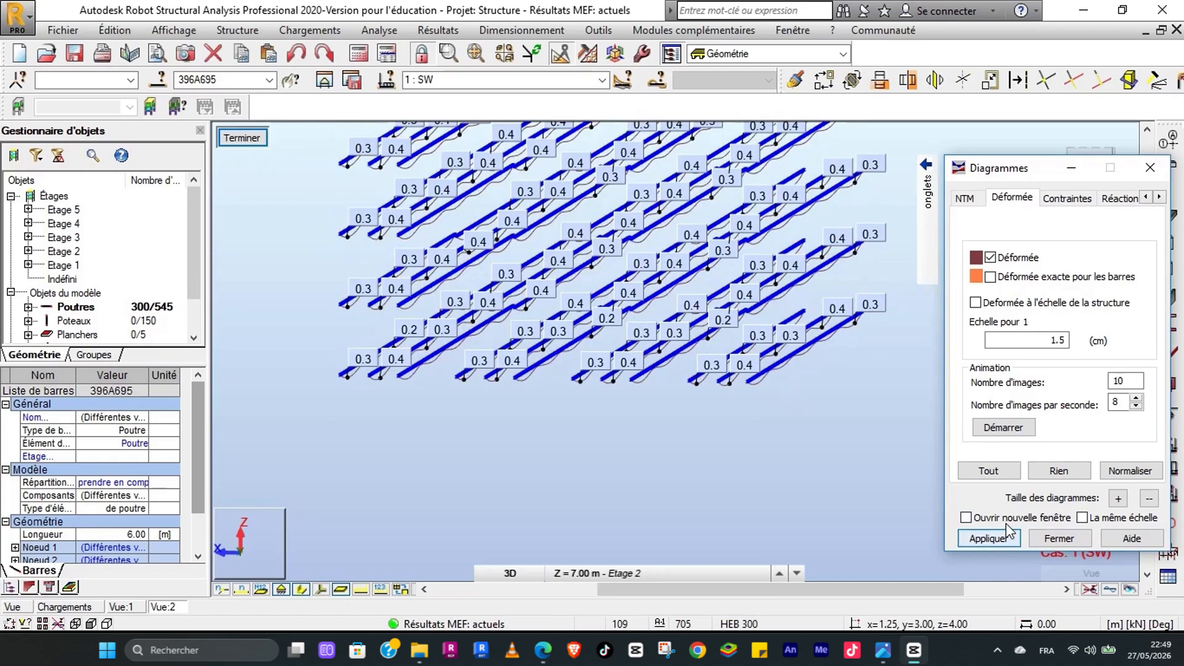
click(1120, 472)
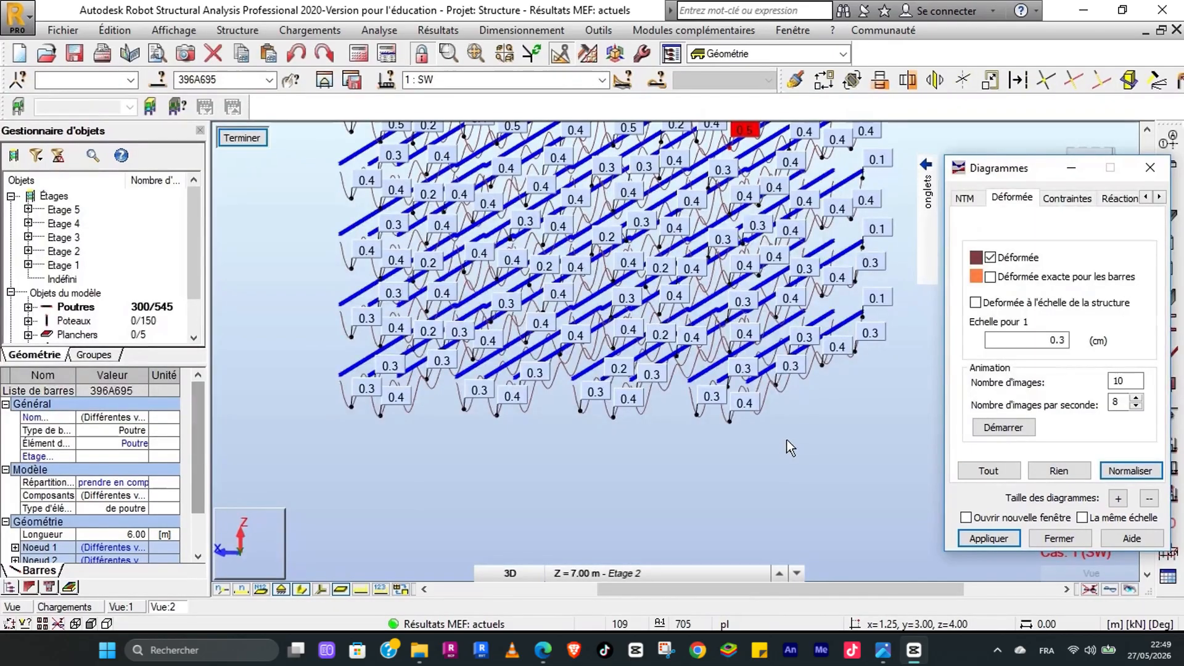
scroll(768, 401, down, 1)
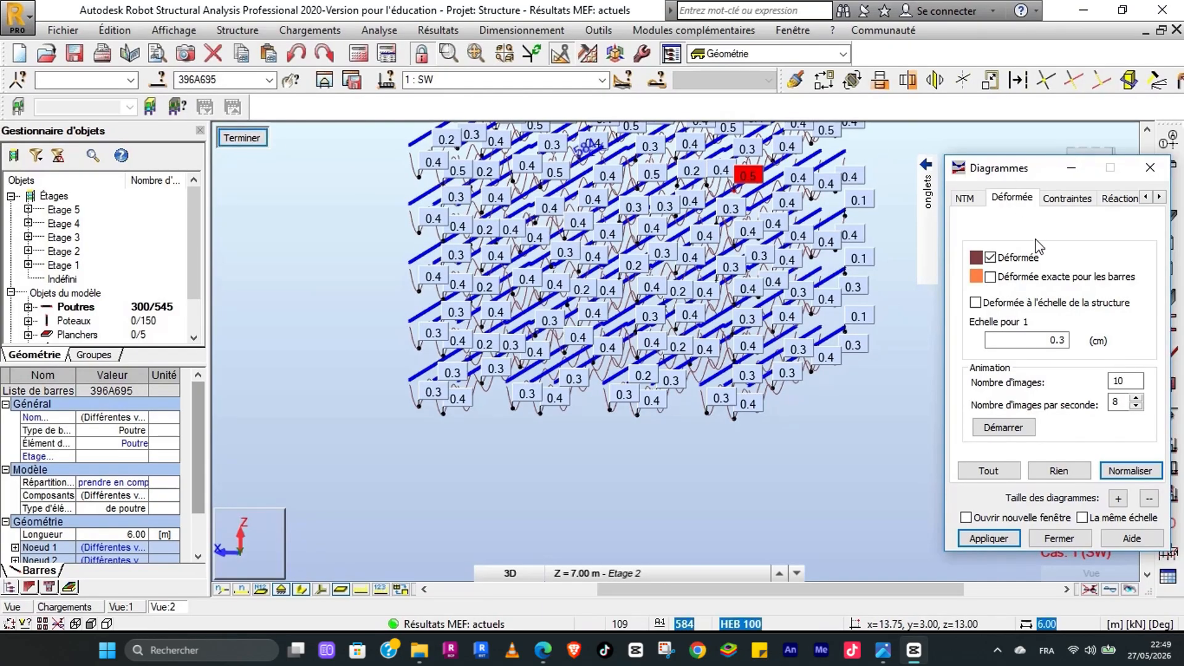
Step: Close the diagram settings and leave the isolated HEB 100 beam view to return to the full model
click(974, 200)
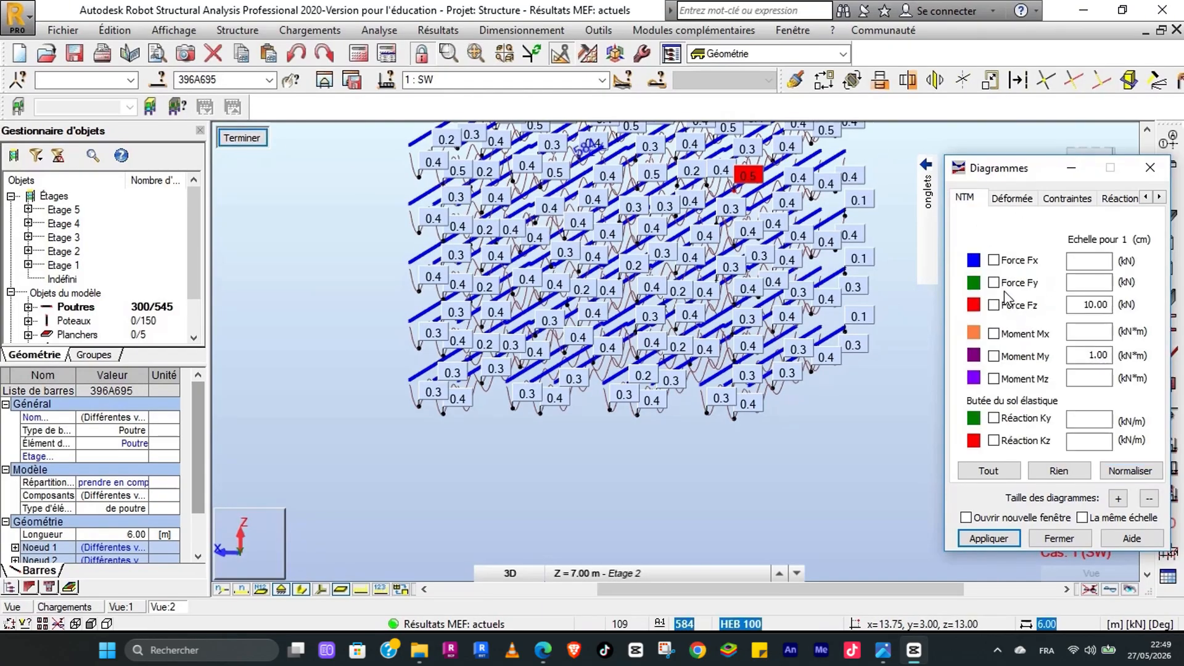
drag(1025, 174, 855, 179)
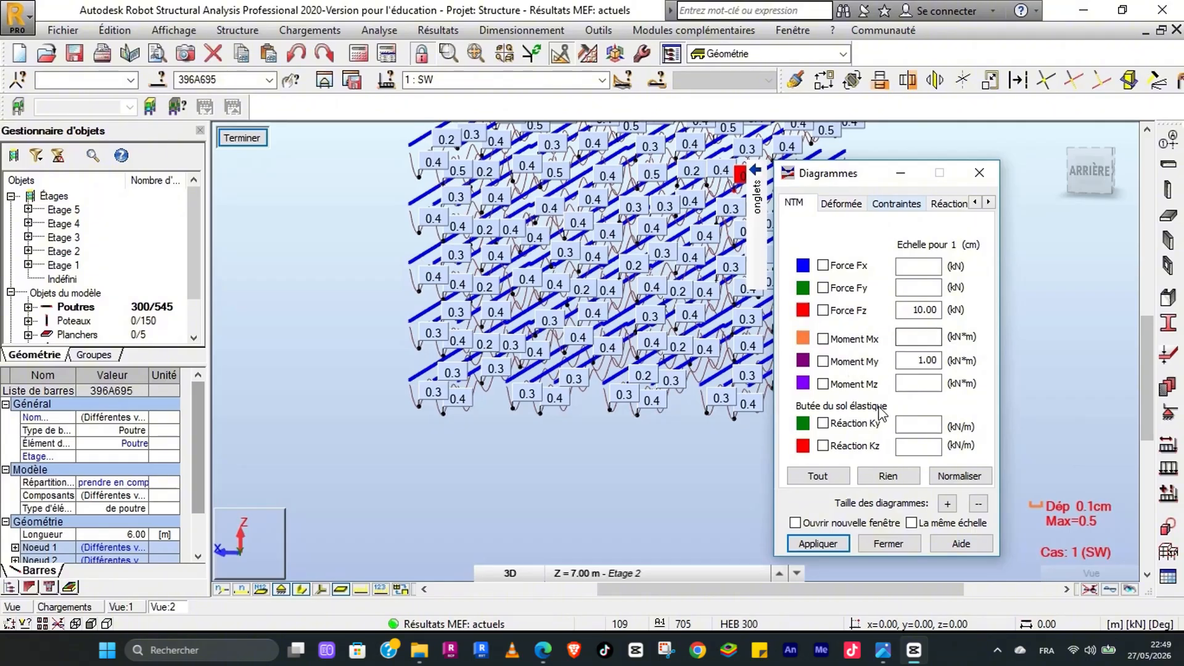
click(898, 542)
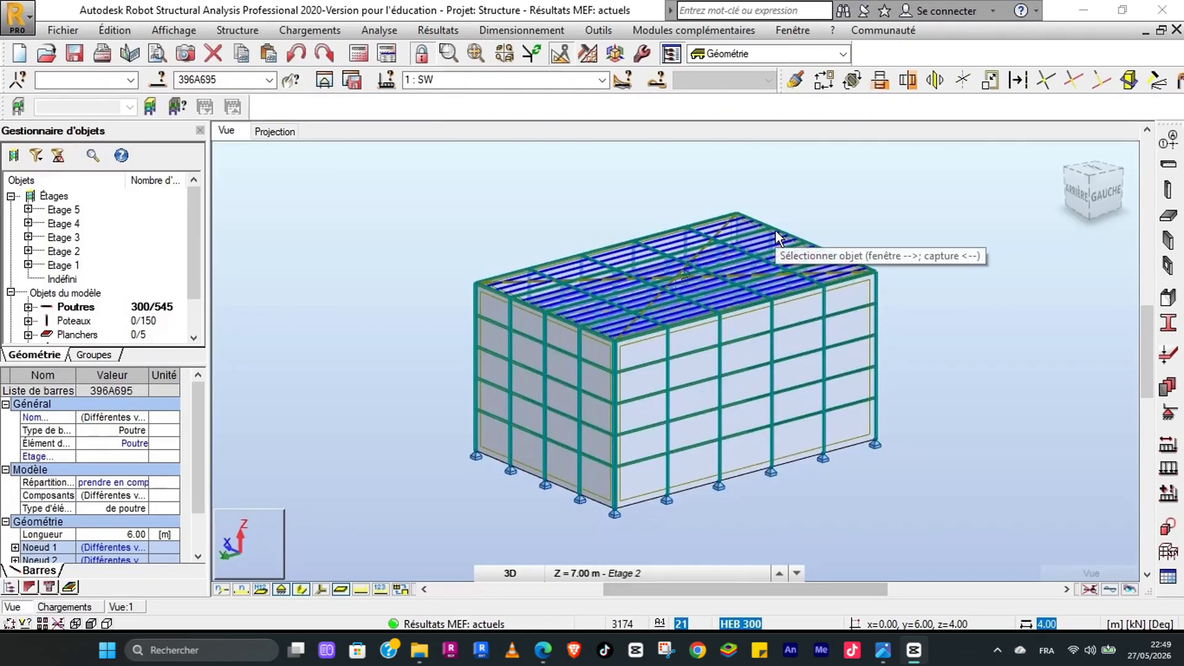
Step: Create manual load combination 7 of type ELU named COMB1, accepting that the calculation results may become outdated
click(307, 31)
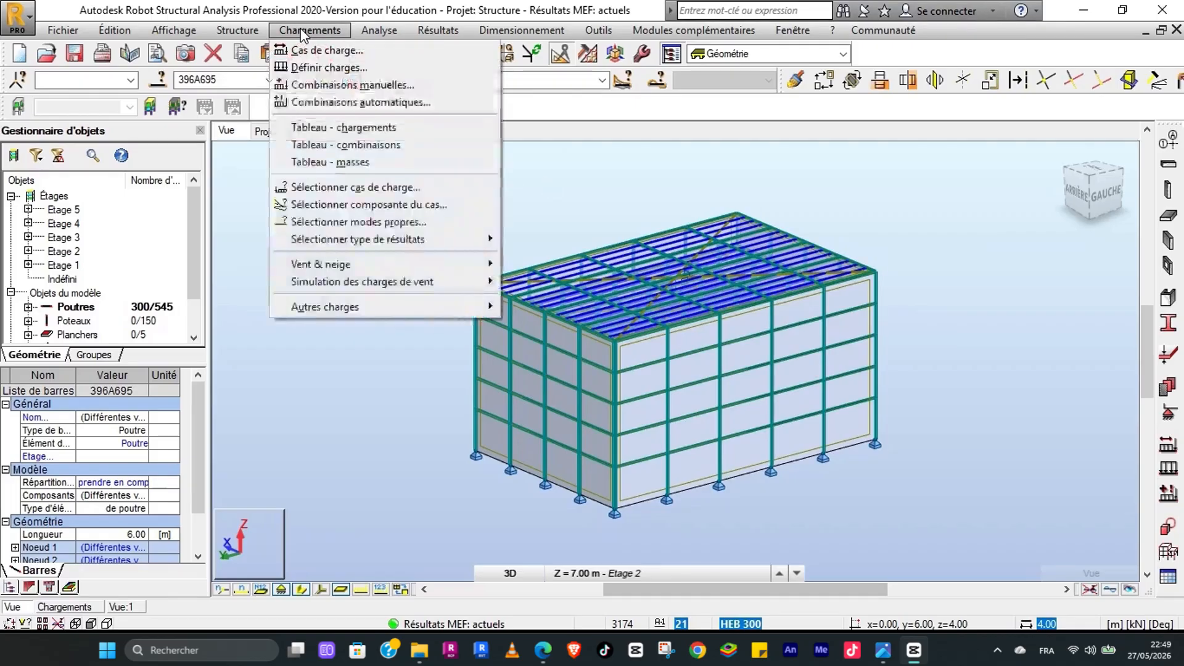
click(327, 89)
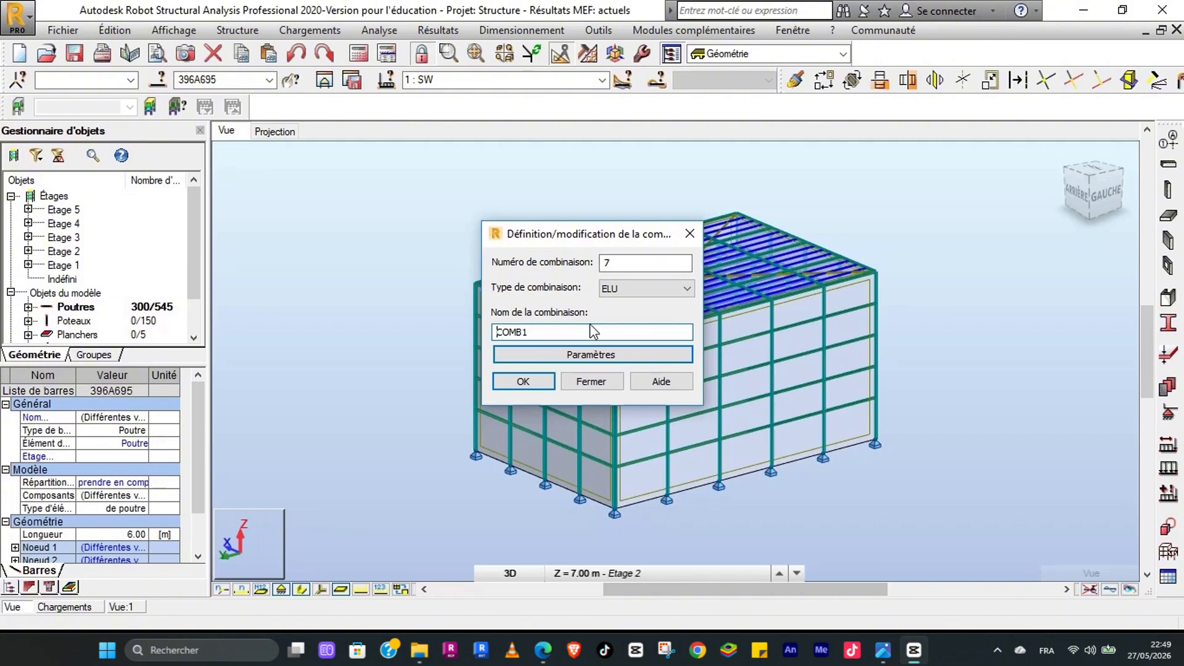
click(524, 382)
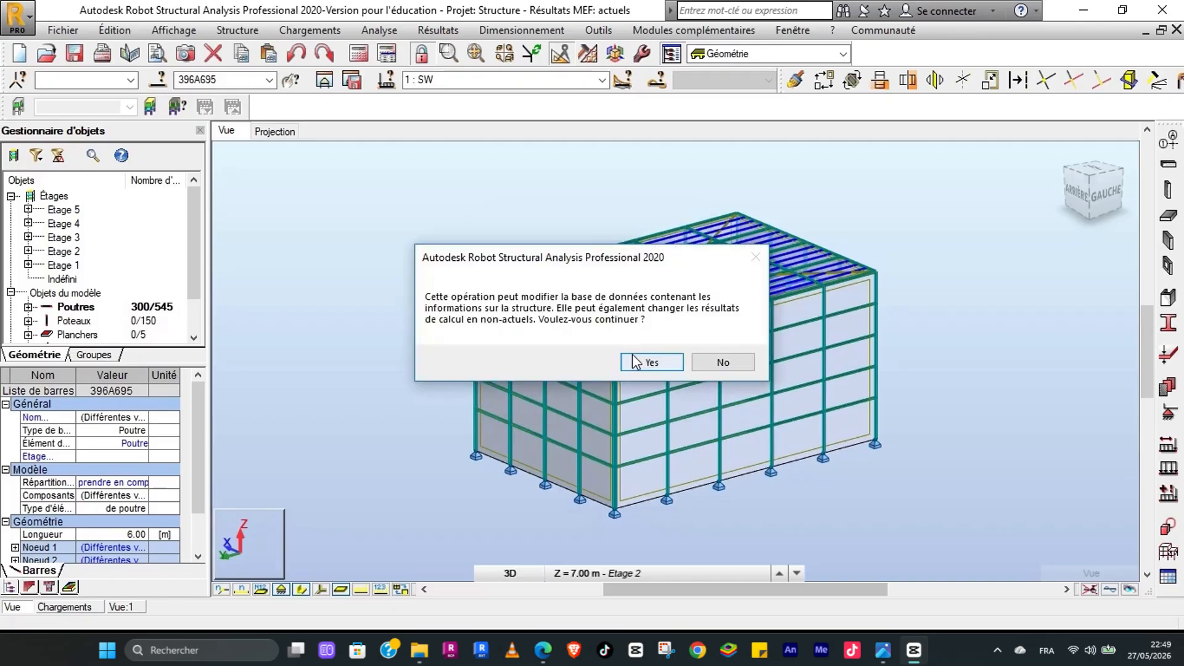
click(642, 363)
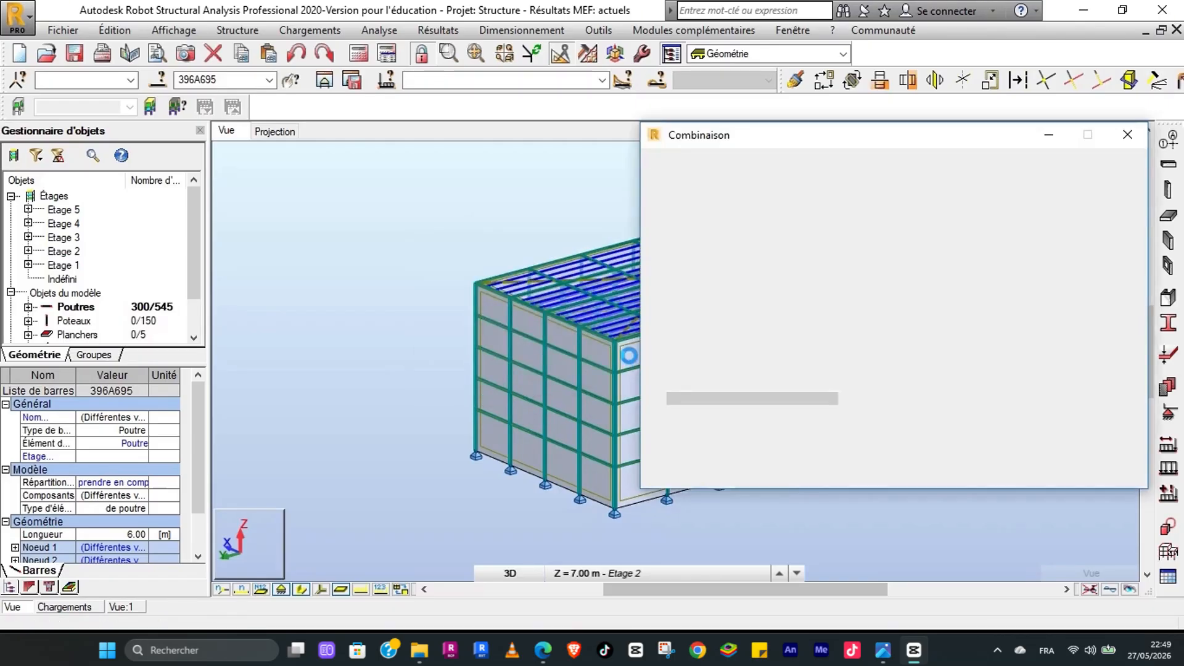
drag(836, 146, 629, 148)
Step: Add cases SW, SDL and LL to COMB1 with automatic coefficients 1.35, 1.35 and 1.50, and apply the combination
click(474, 266)
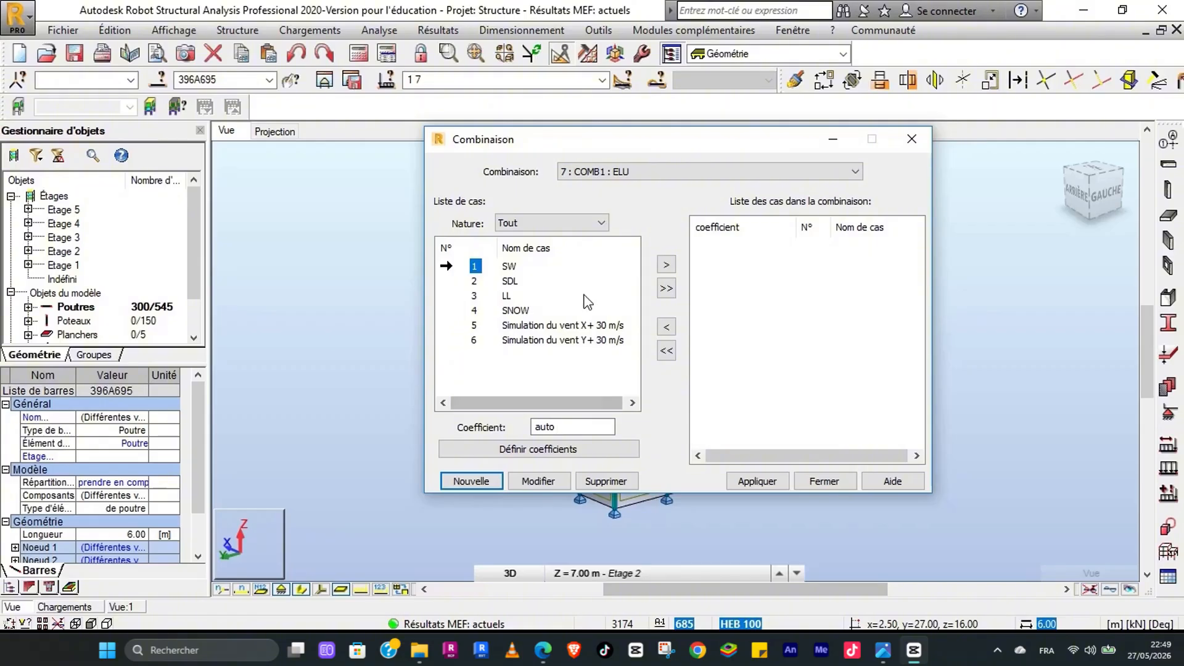
click(667, 265)
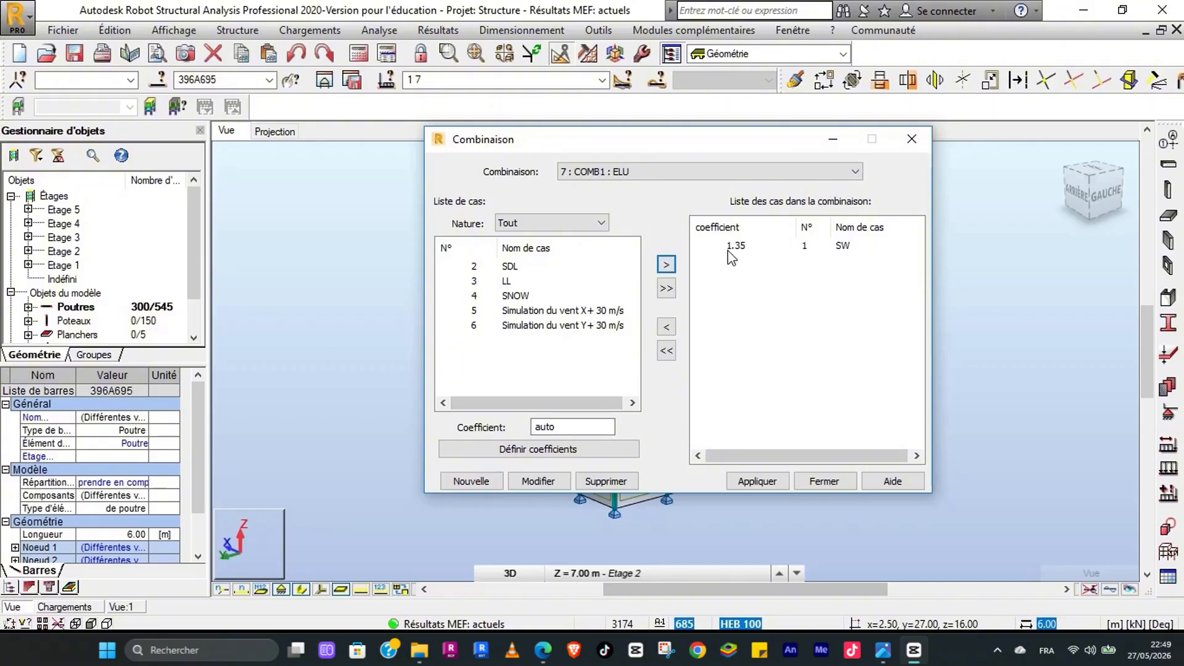
click(474, 266)
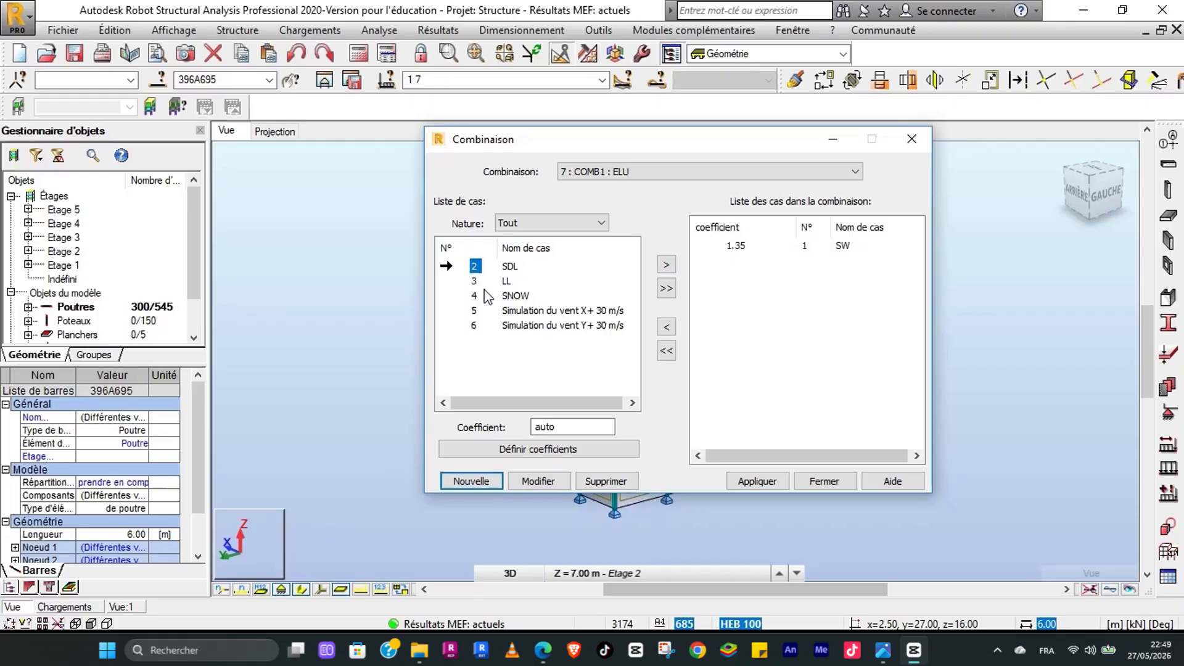
click(667, 266)
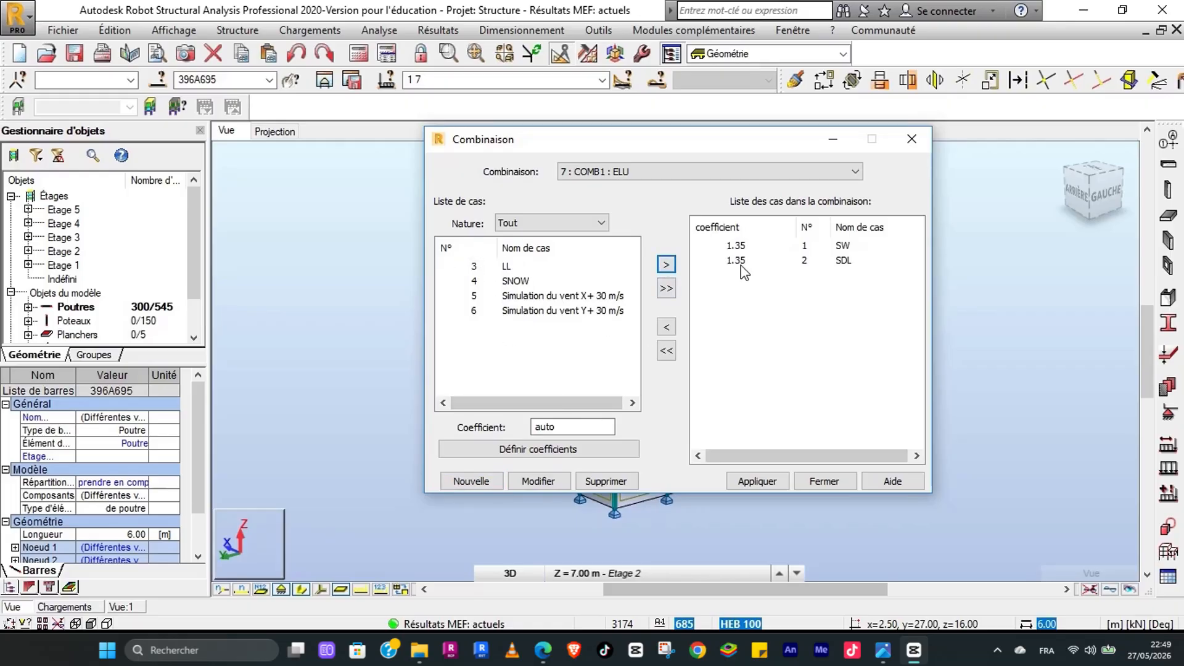
click(504, 272)
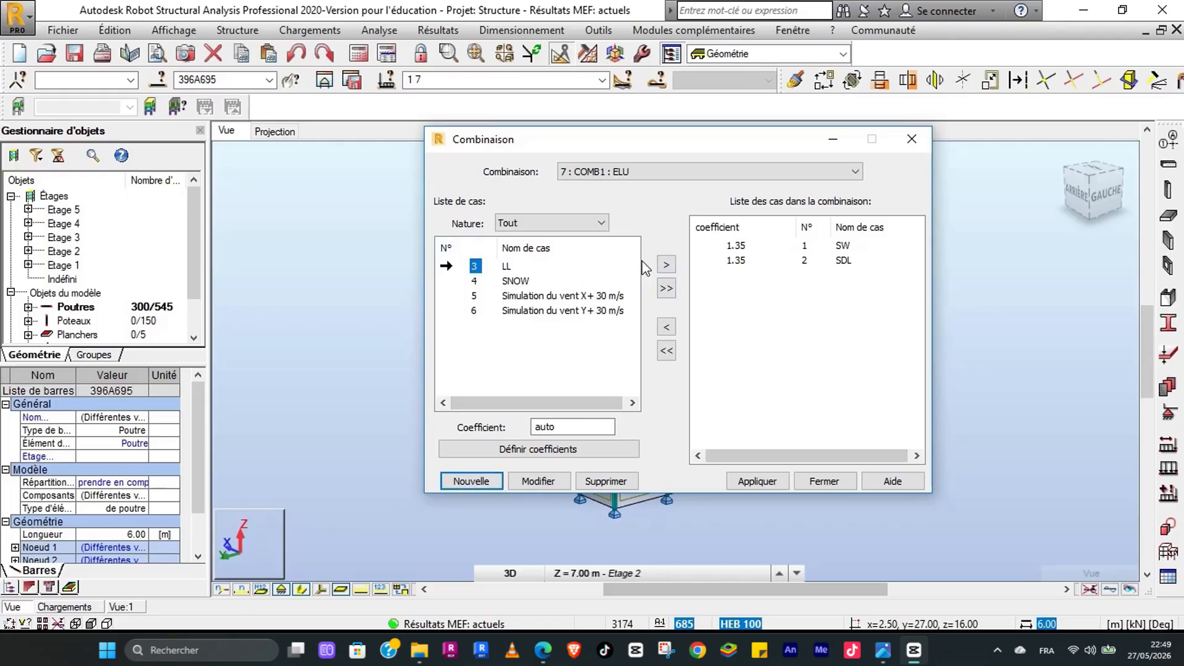
click(666, 265)
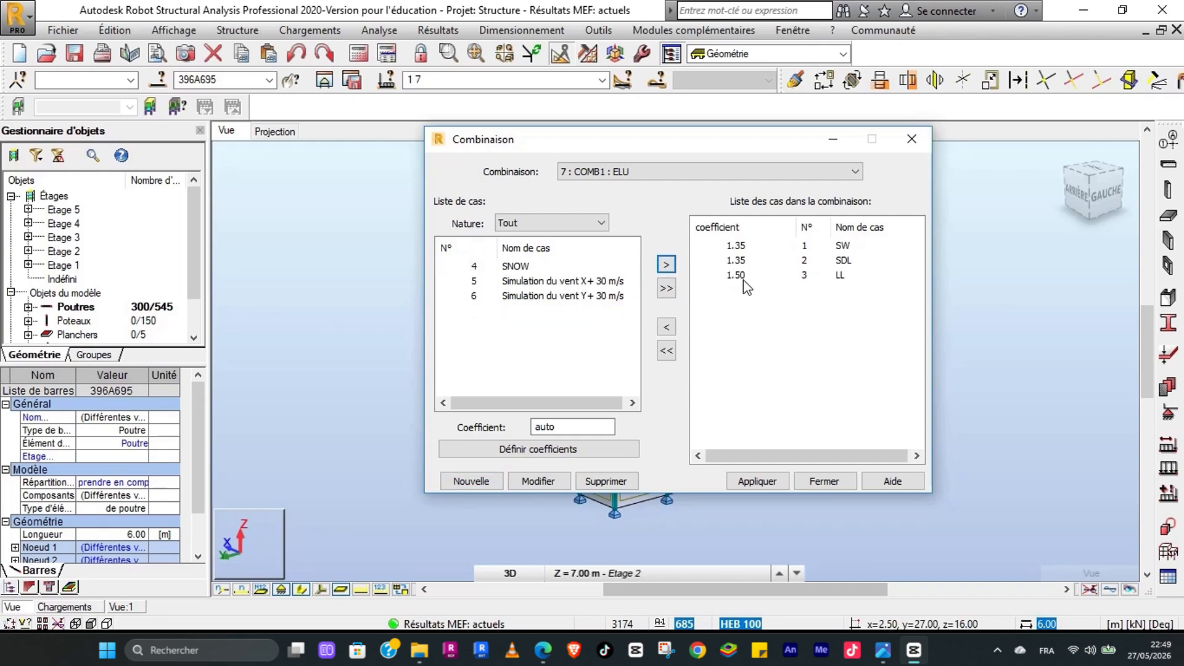
click(754, 481)
Step: Create a new load combination 8 of type ELS named COMB2
click(481, 482)
click(741, 285)
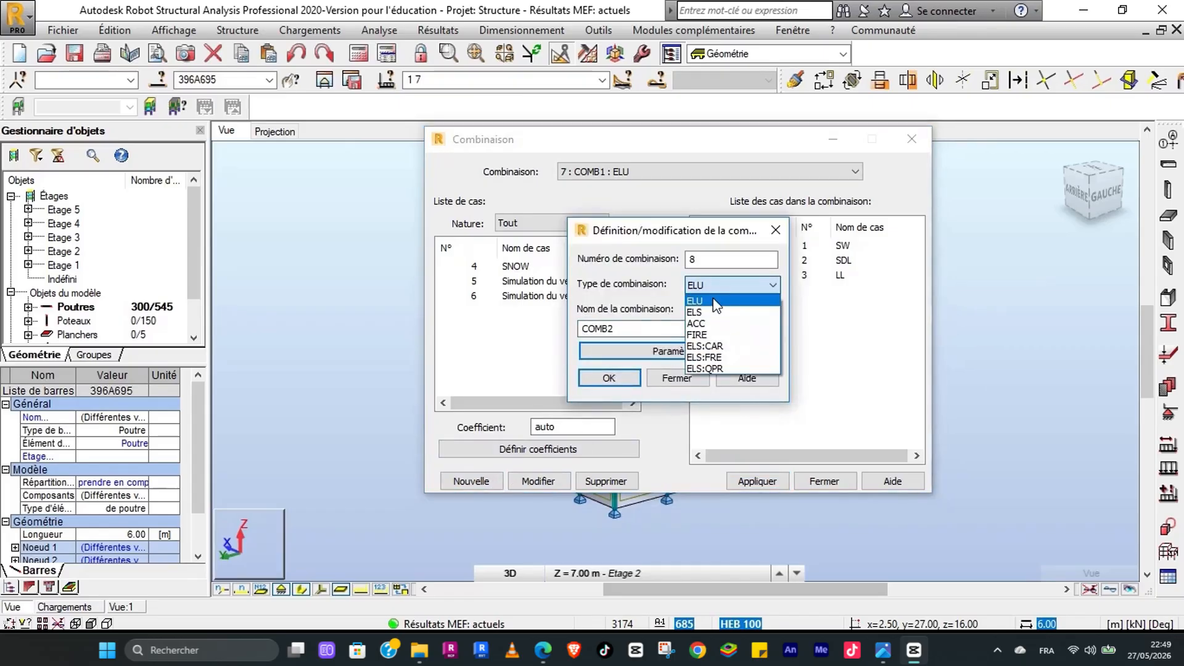
click(709, 315)
click(635, 373)
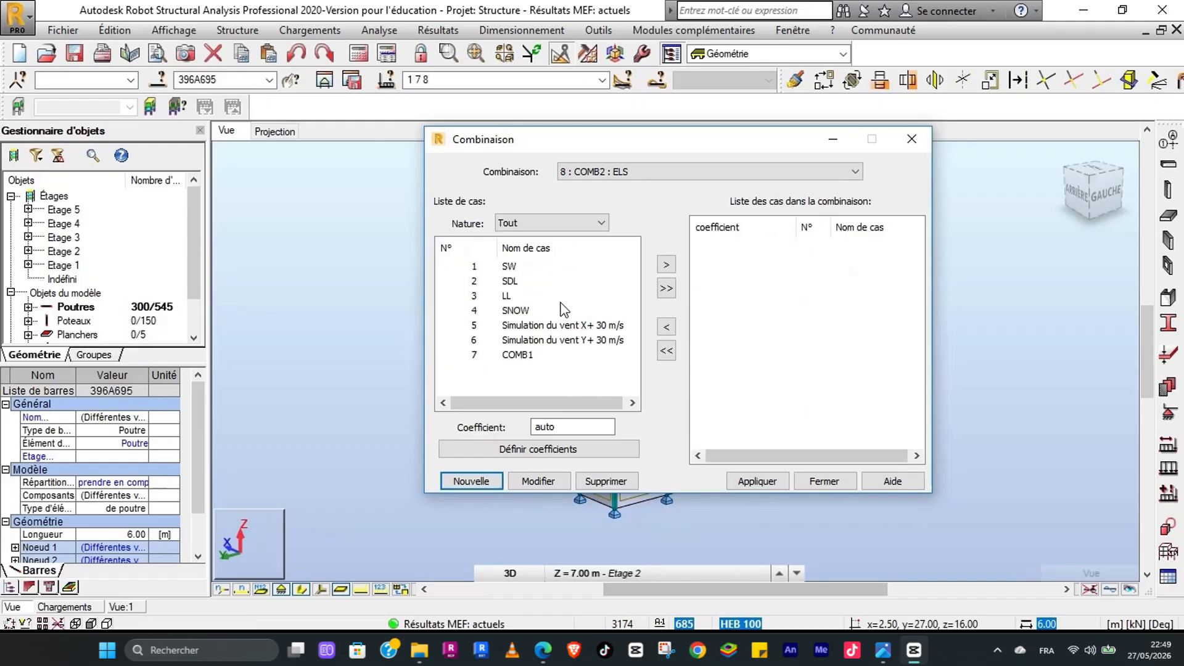
Step: Add cases SW, SDL and LL to COMB2 with automatic coefficients of 1.00, apply it, and finish defining combinations
click(475, 268)
click(666, 264)
click(472, 270)
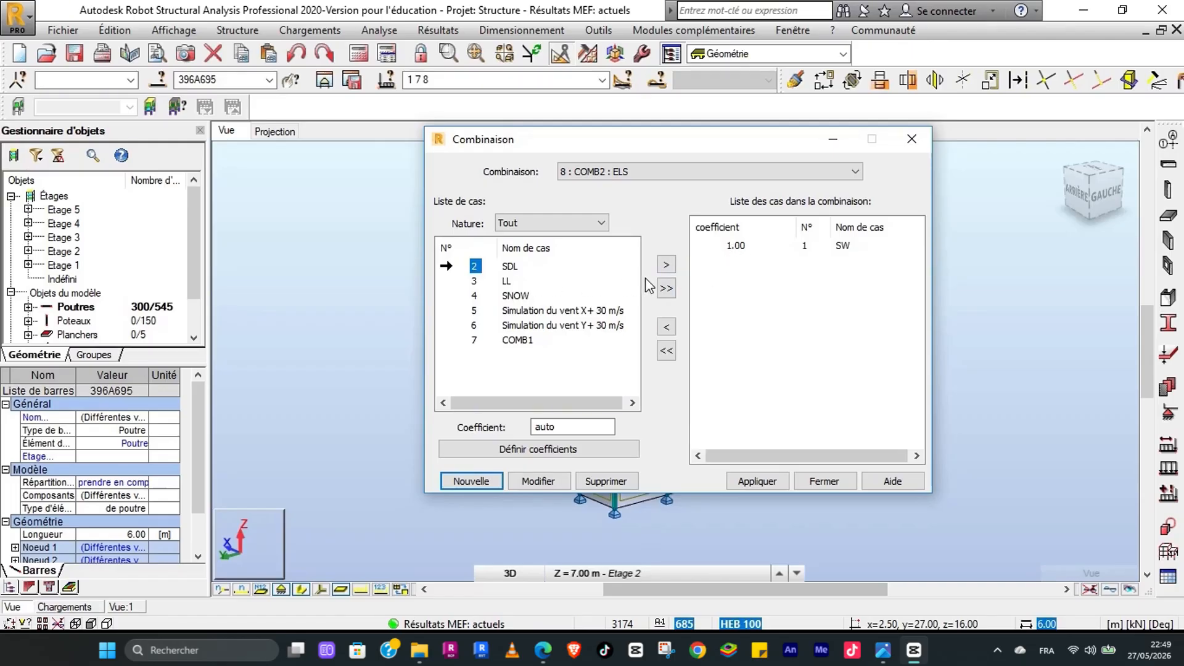
click(666, 264)
click(475, 268)
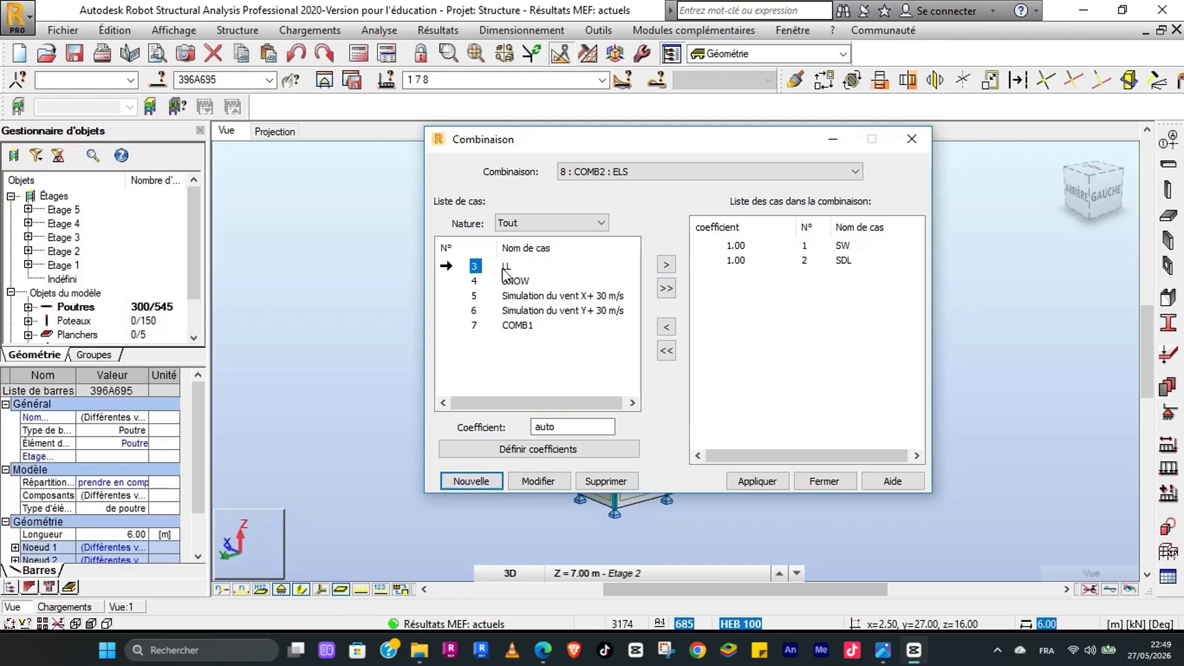
click(666, 265)
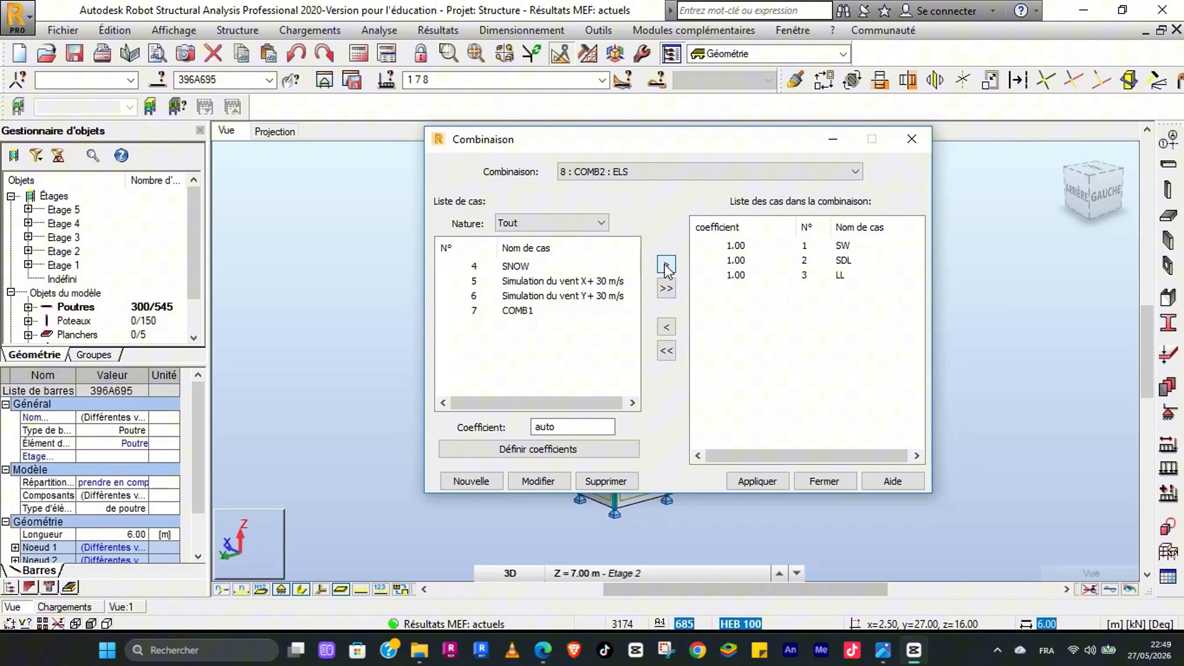
click(761, 482)
click(818, 483)
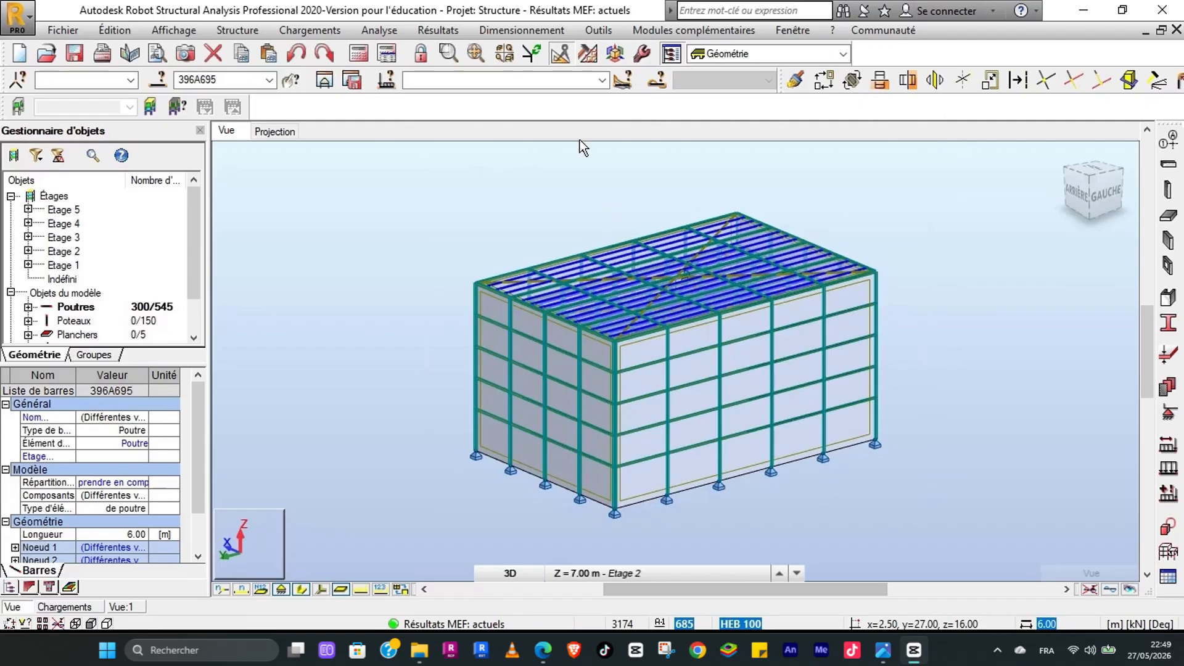
Step: Open the load combinations table in its editing view to review the cases and coefficients of COMB1 and COMB2
click(602, 81)
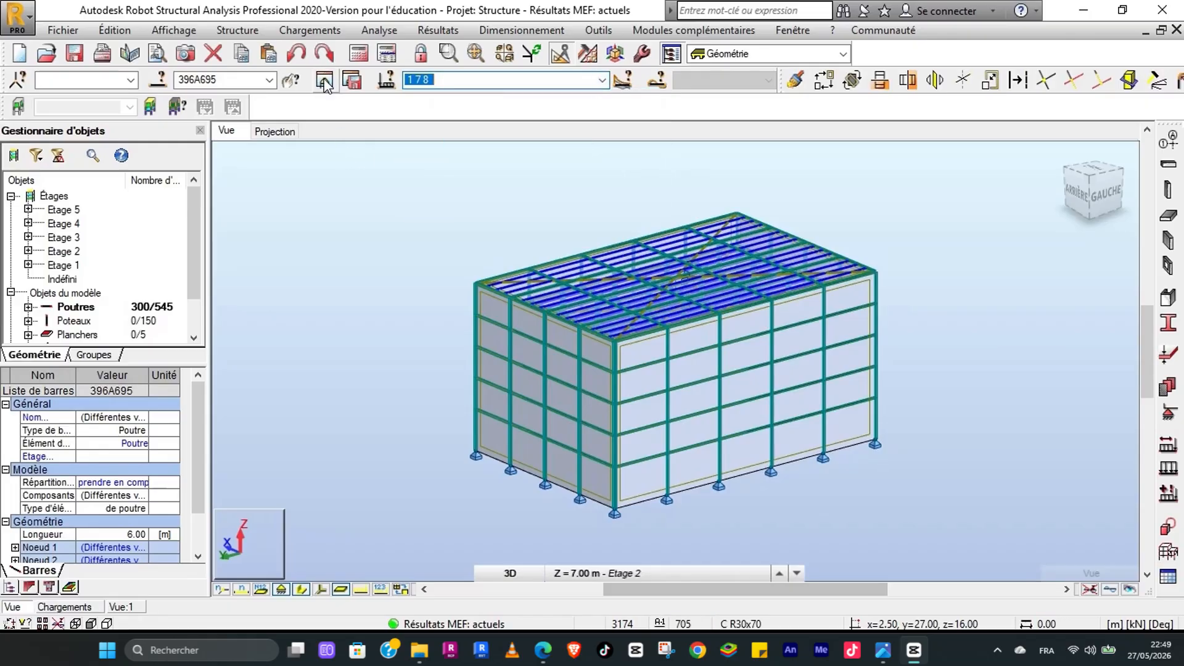
click(310, 30)
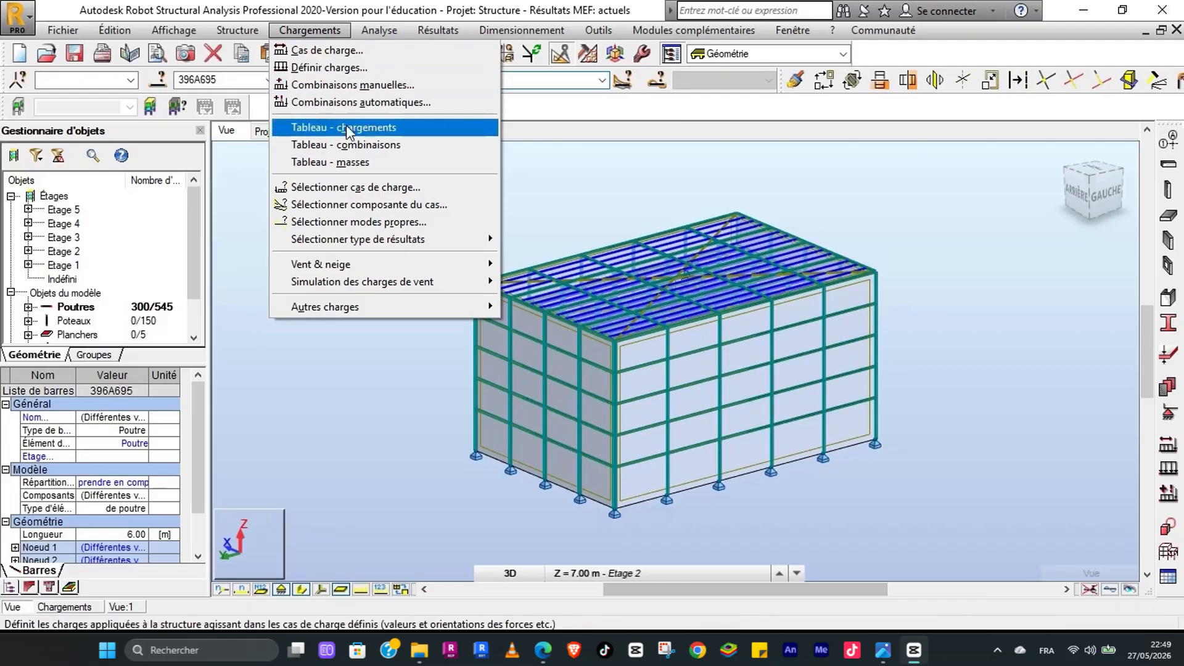
click(346, 145)
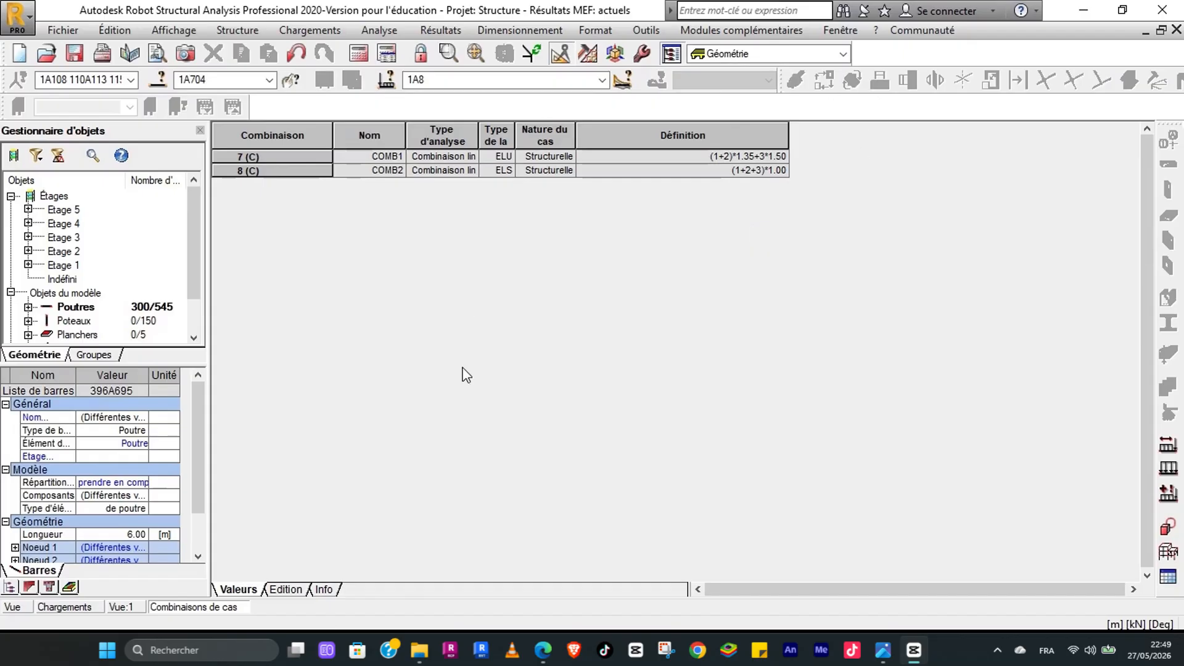
click(300, 591)
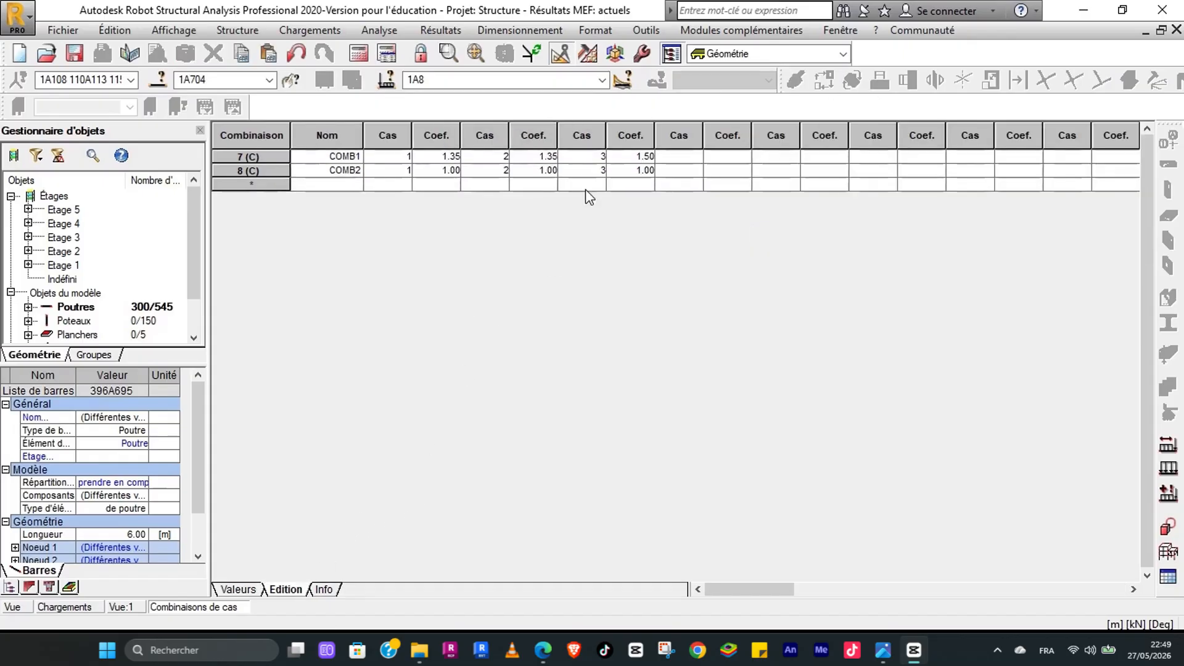
Step: Change the second load case of COMB1 to 3 : LL in the combinations table
click(510, 157)
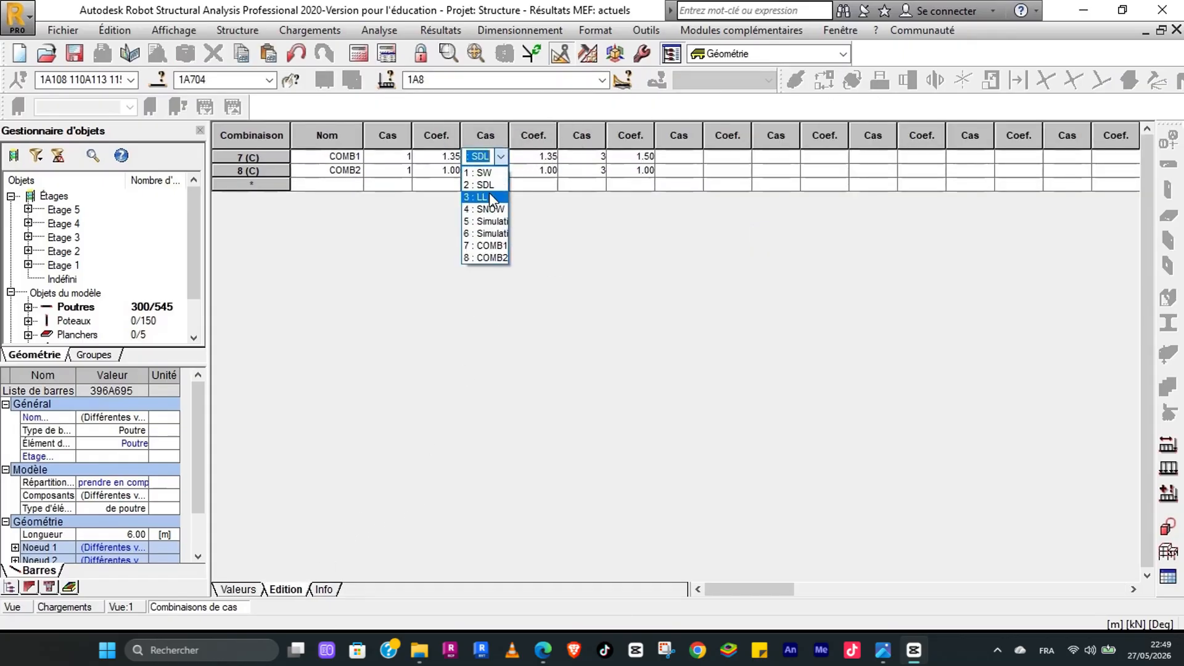
click(491, 197)
click(552, 158)
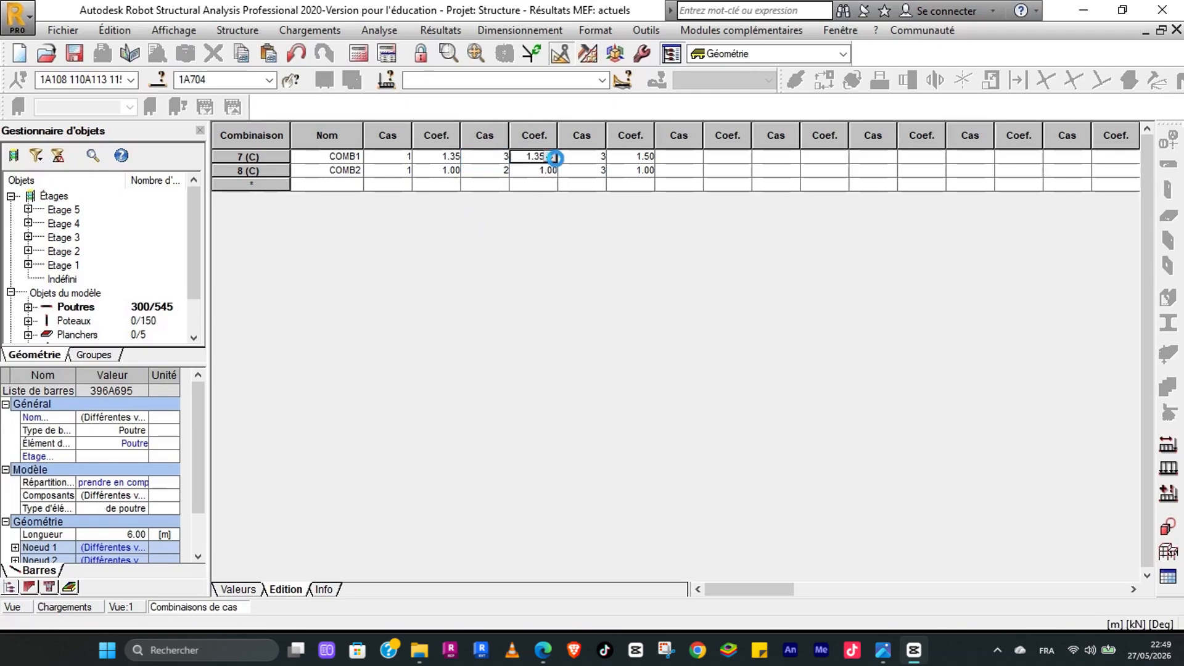
Step: Set the coefficient of COMB1's second load case to 1.50 in the combinations table
click(550, 157)
text(1.5)
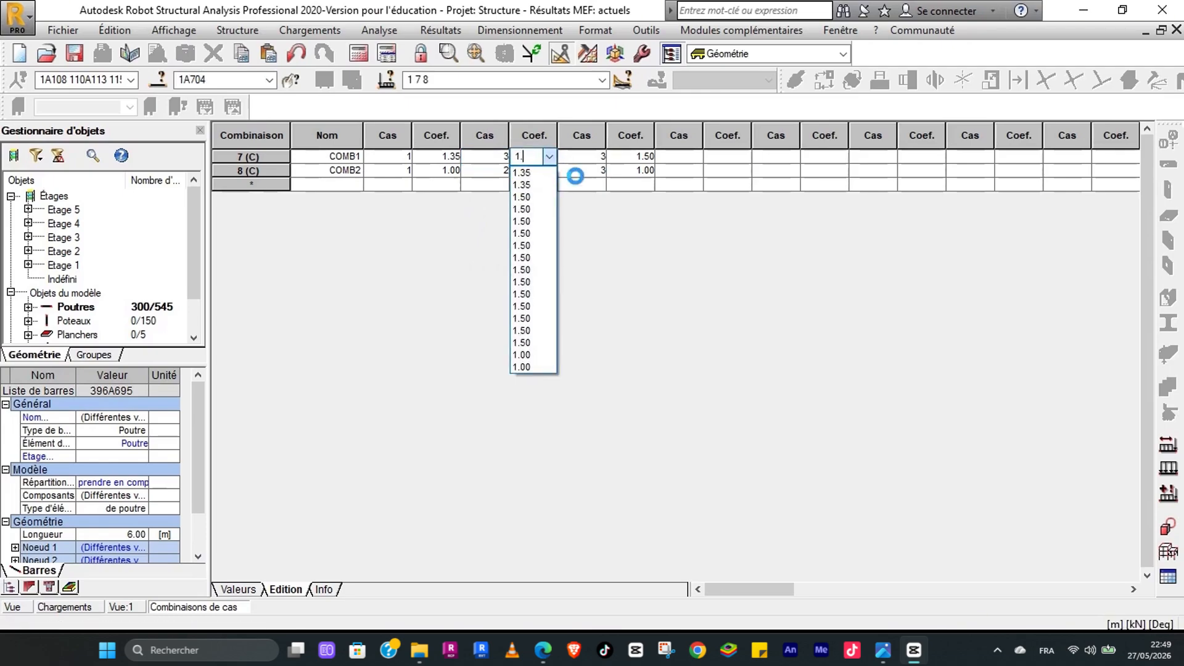
key(Return)
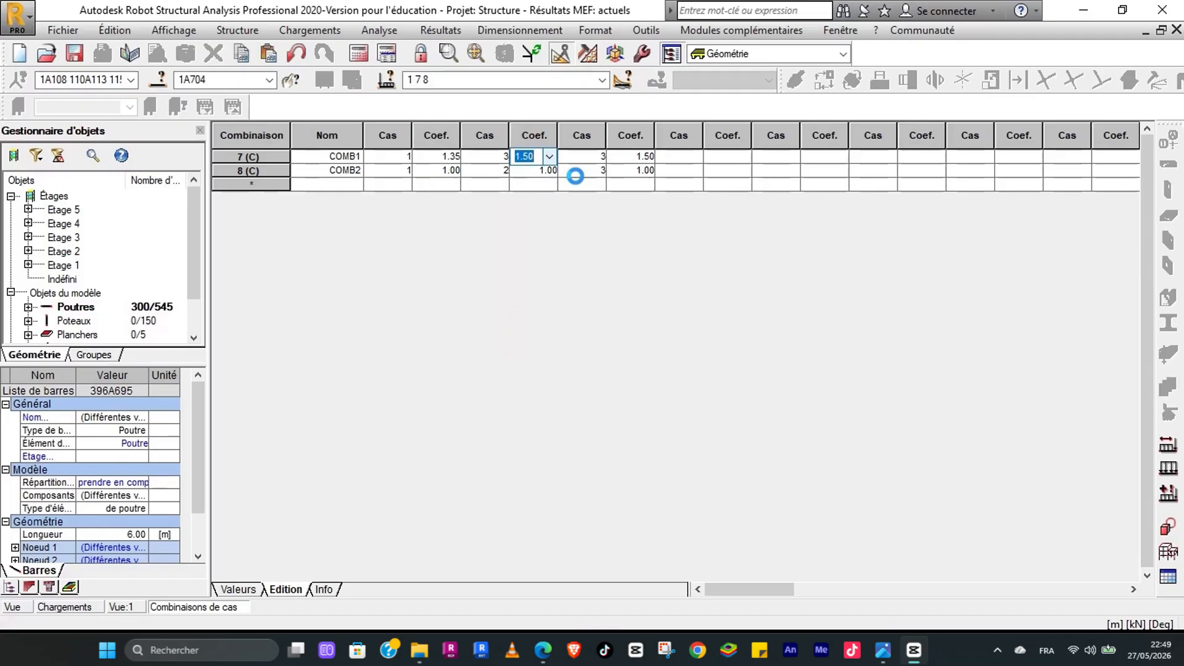
Step: Add a third combination to the table, using load case 3 with a coefficient of 1.50
click(350, 185)
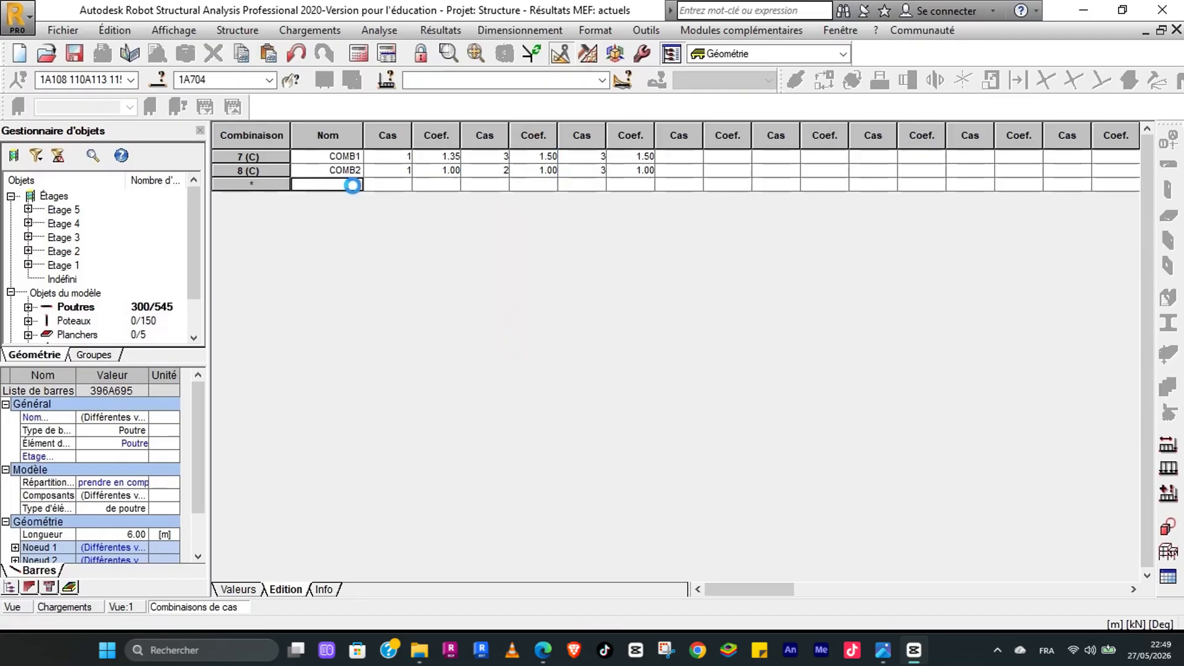
click(399, 185)
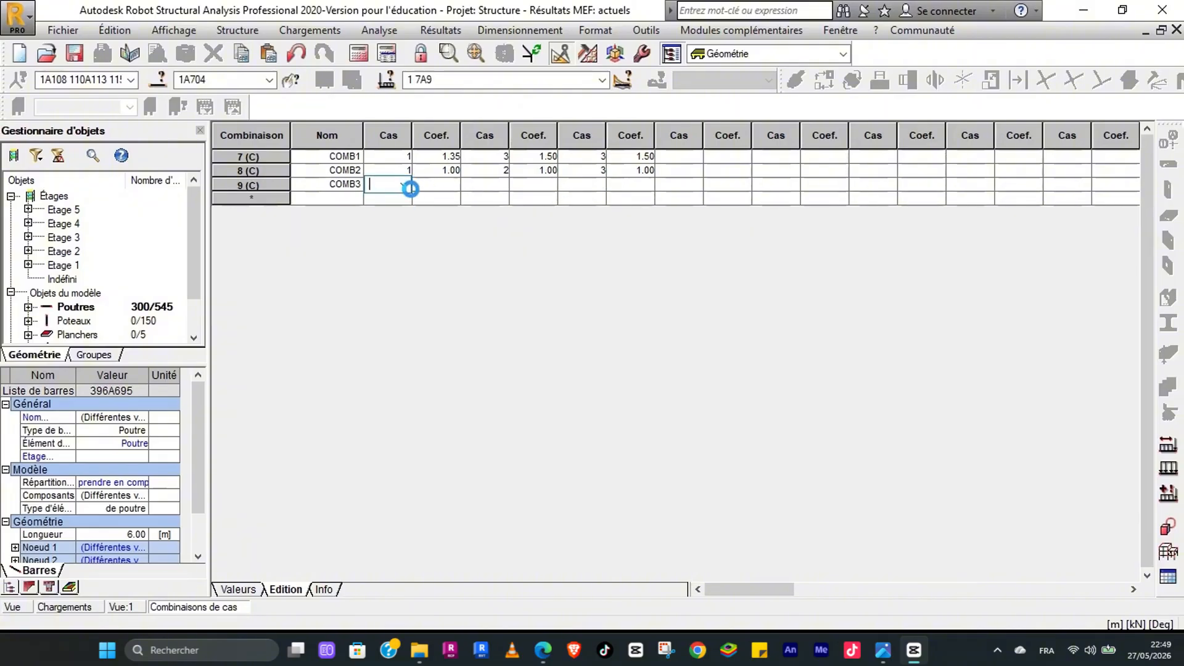
click(407, 186)
click(384, 223)
click(450, 186)
text(1)
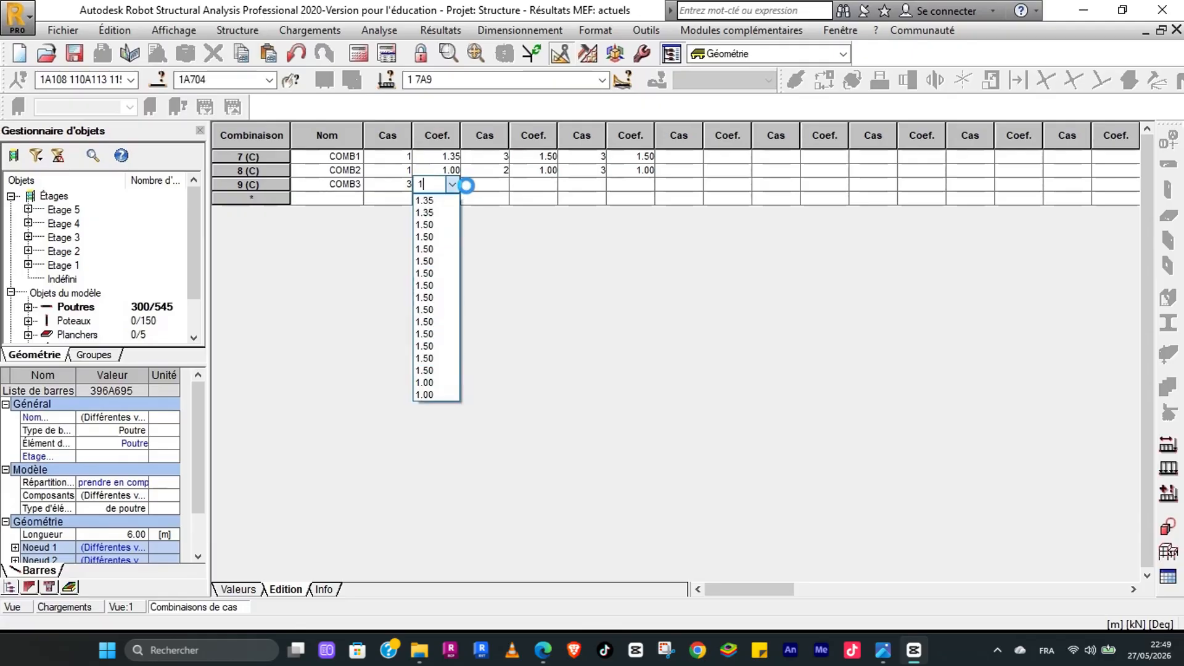
text(.50)
key(Return)
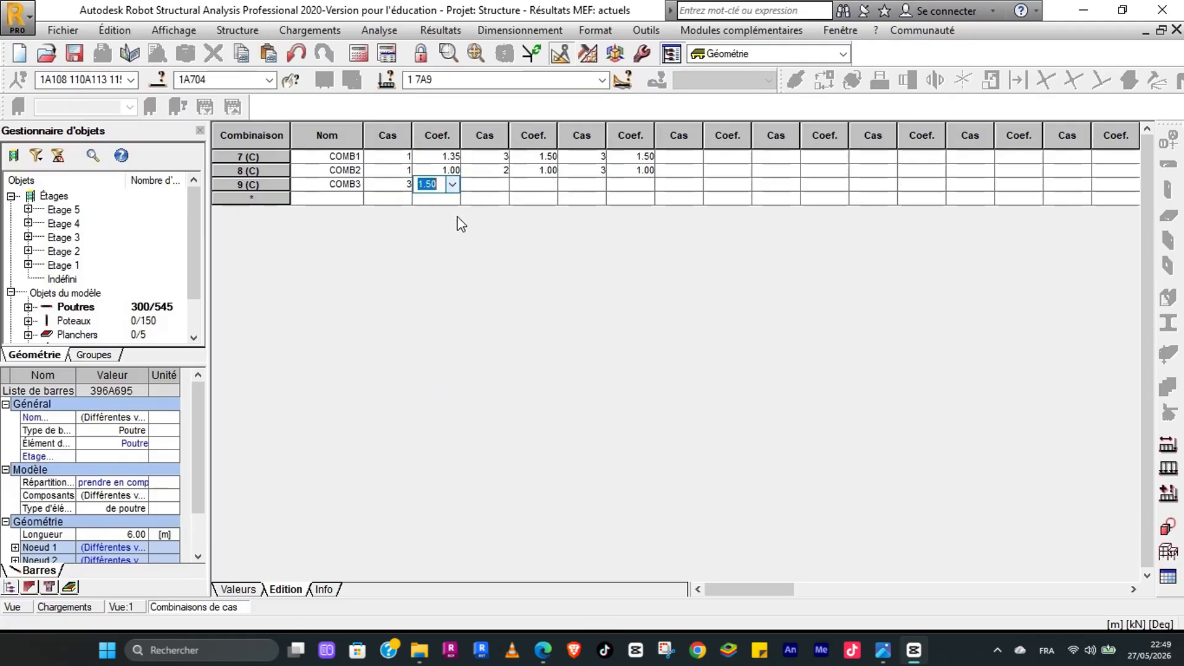
Step: Delete combinations 7, 8 and 9 from the combinations table
click(248, 156)
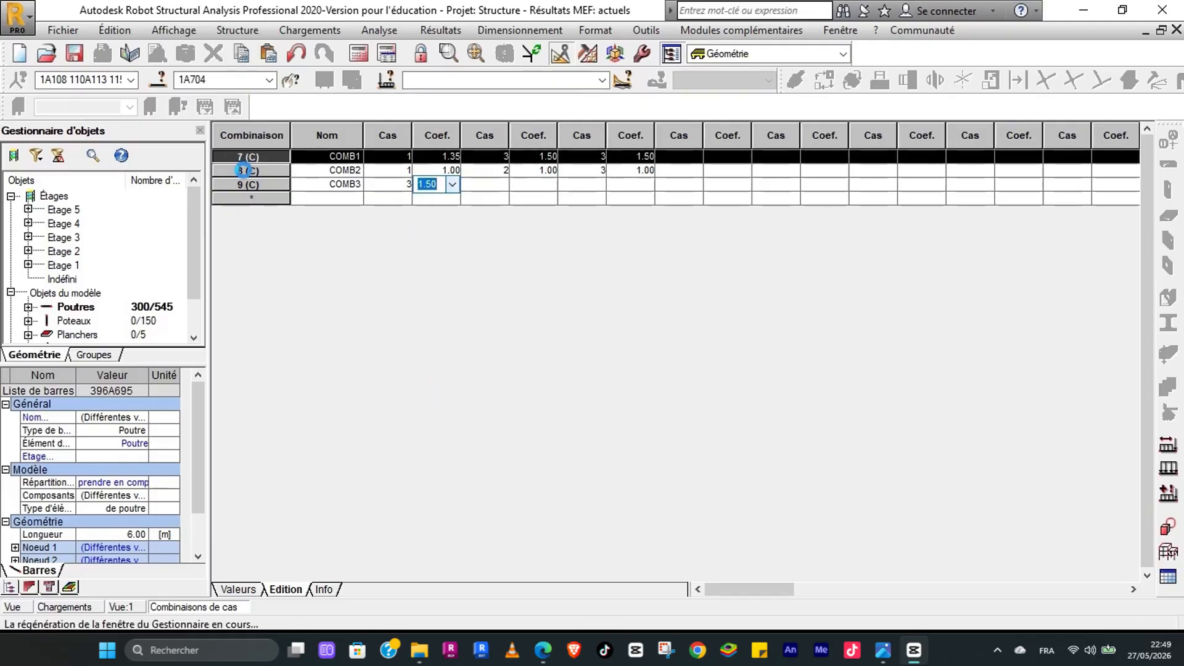
shift+click(247, 185)
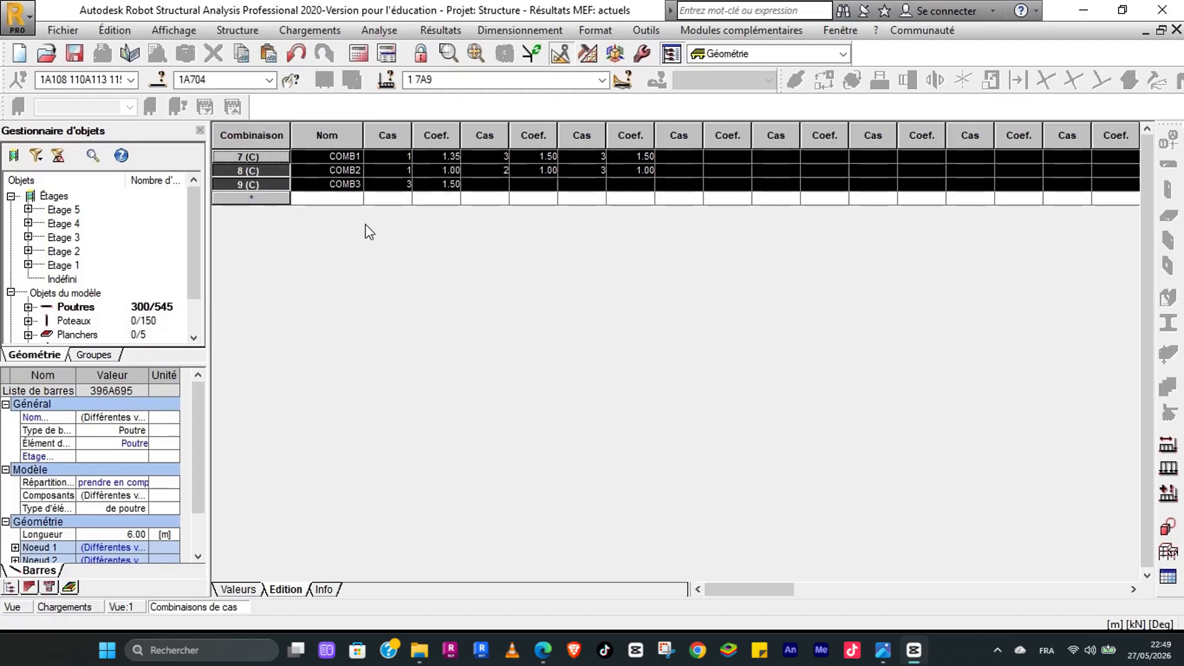
key(Delete)
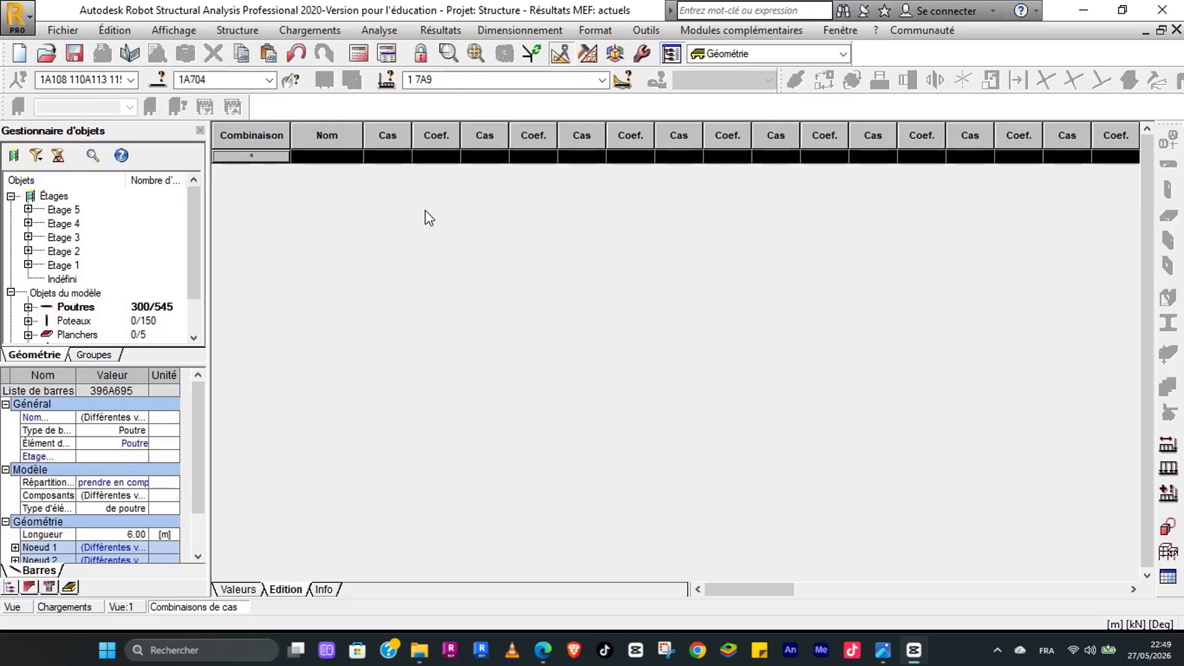
Step: Start generating manual combinations to EN 1990:2002, replacing the earlier weightings with new ones based on default parameters
click(321, 31)
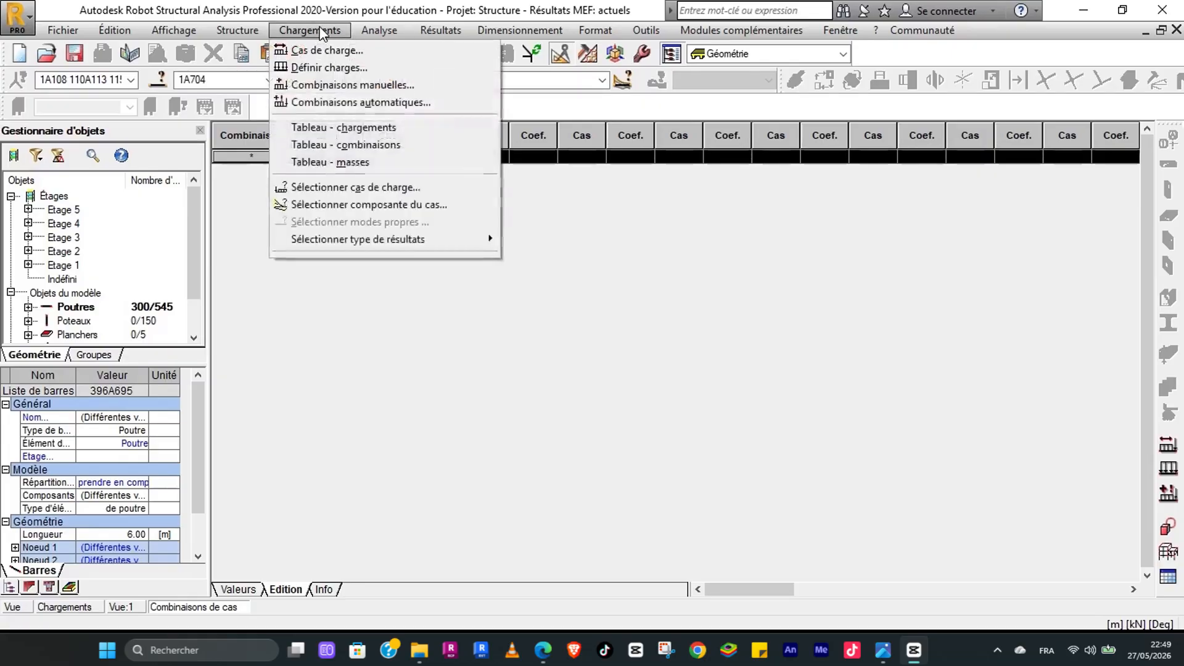
click(336, 103)
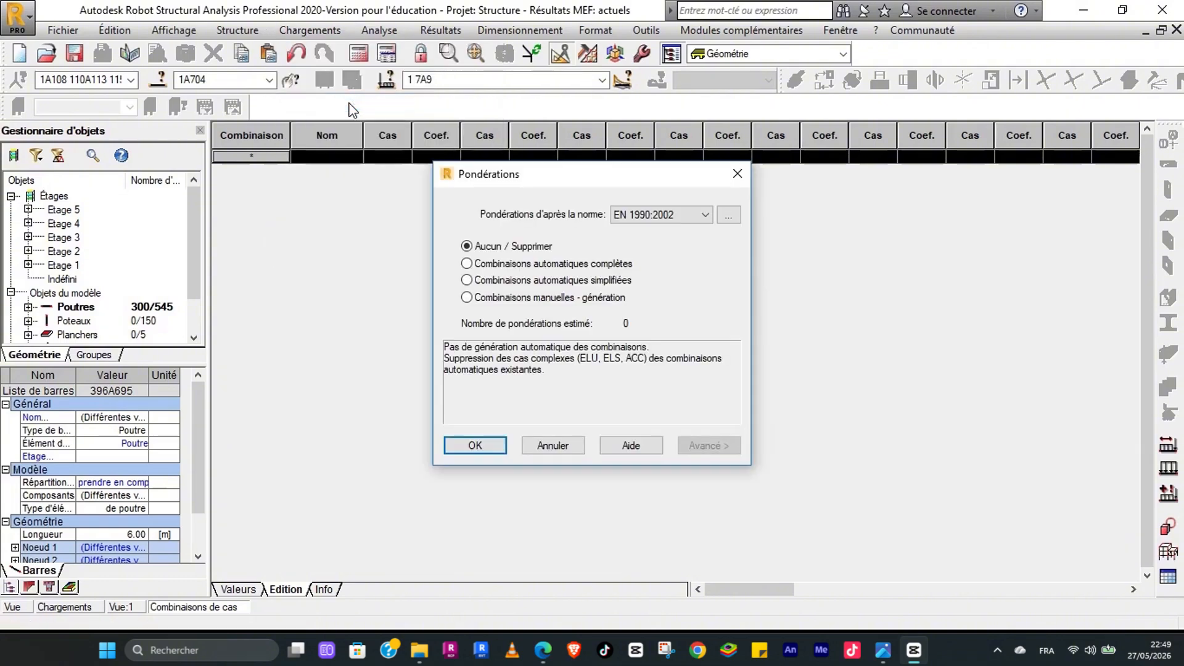
click(470, 299)
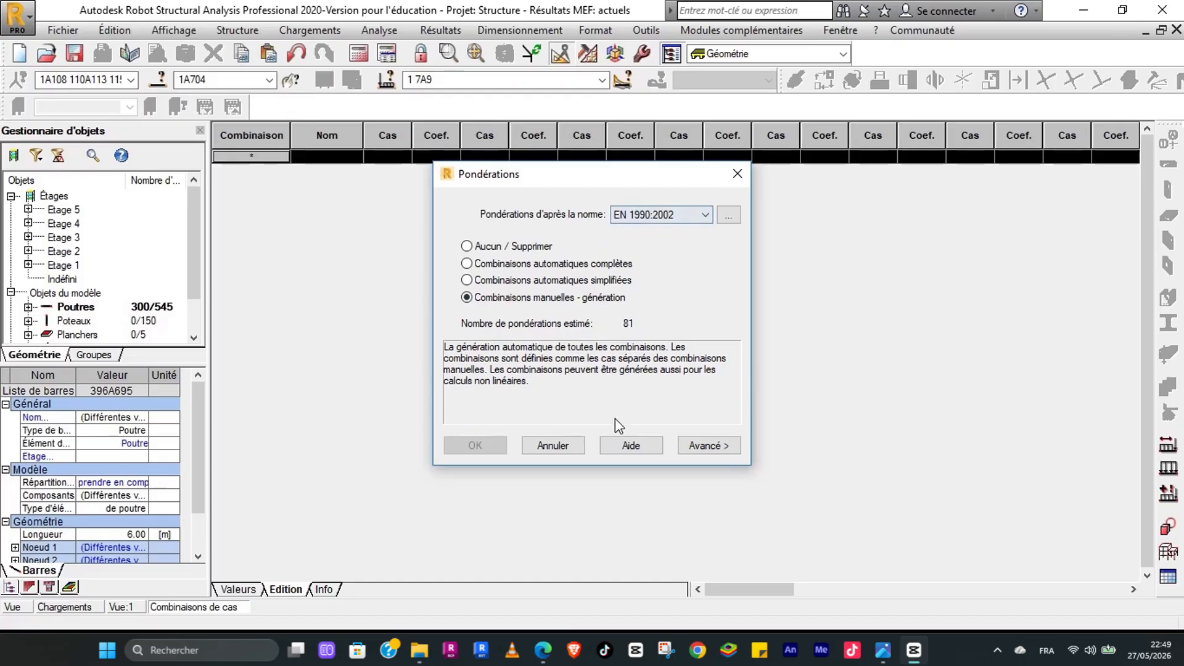
click(691, 439)
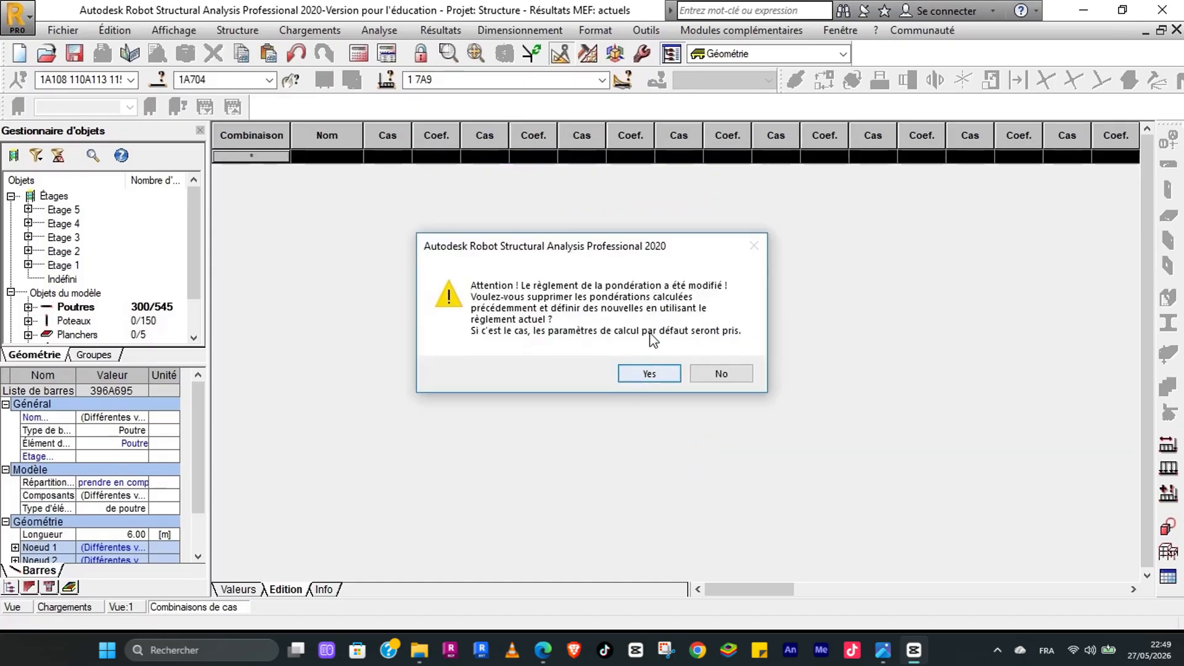
click(648, 374)
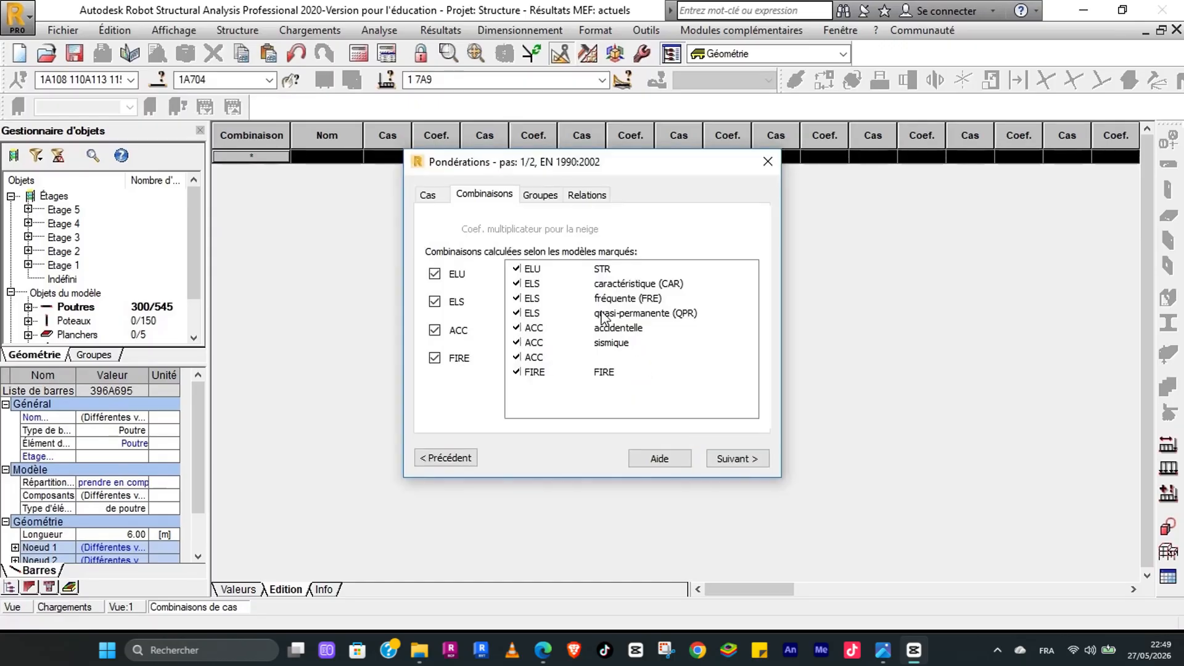
Step: Exclude the ACC and FIRE combination types, keeping ELU and ELS, and check the permanent load groups and relations
click(435, 331)
click(549, 199)
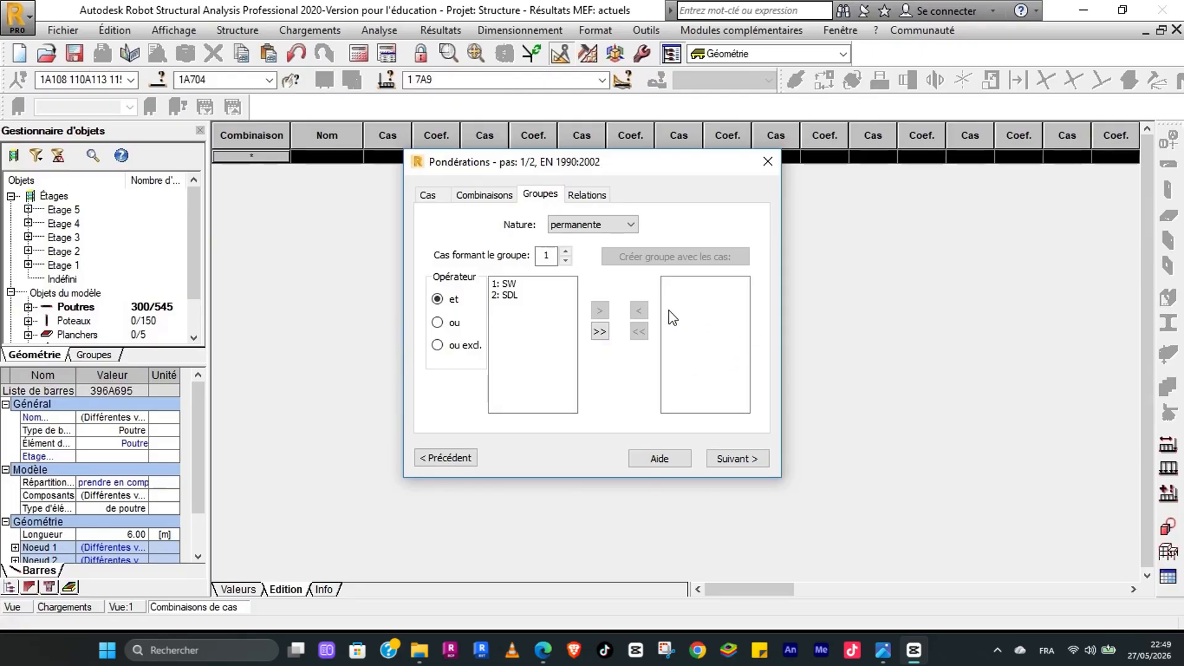
click(587, 195)
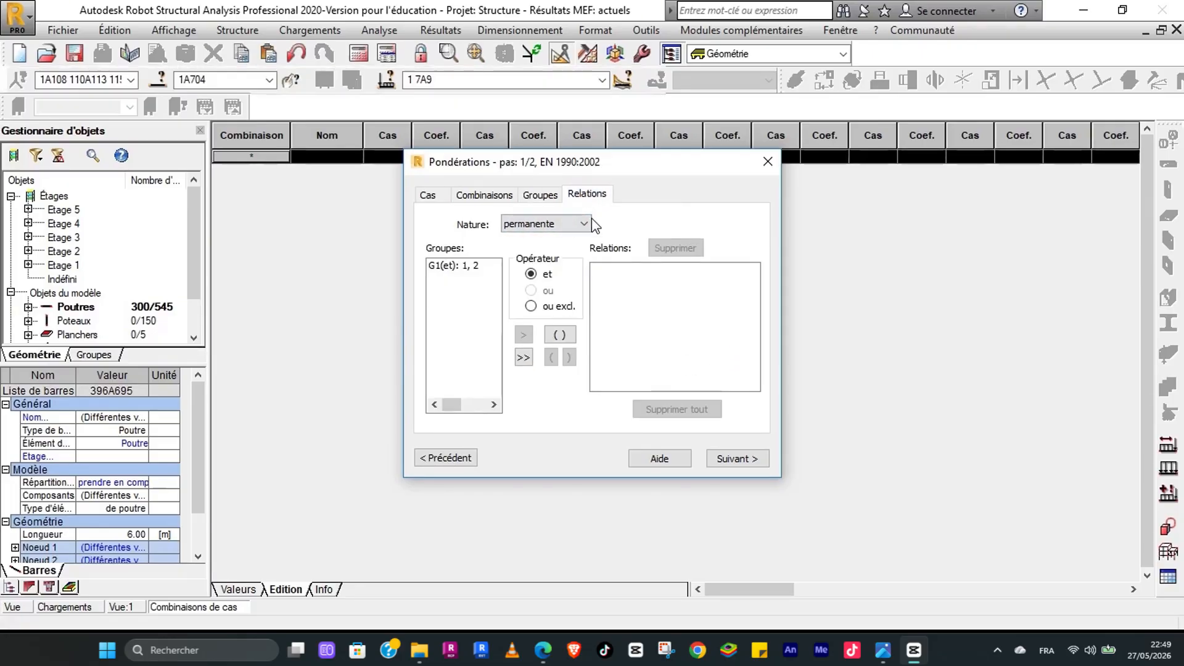
click(540, 195)
click(586, 195)
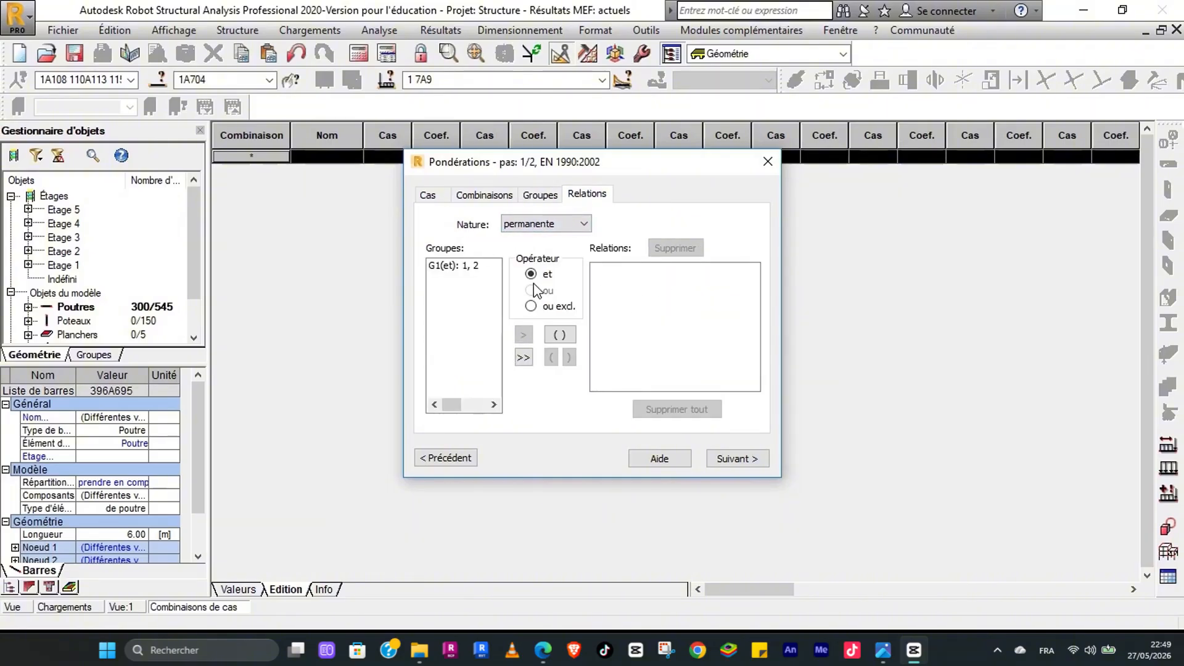
Step: Add group G1 to the permanent relations and group Q1 to the d'exploitation relations with the "et" operator
click(450, 267)
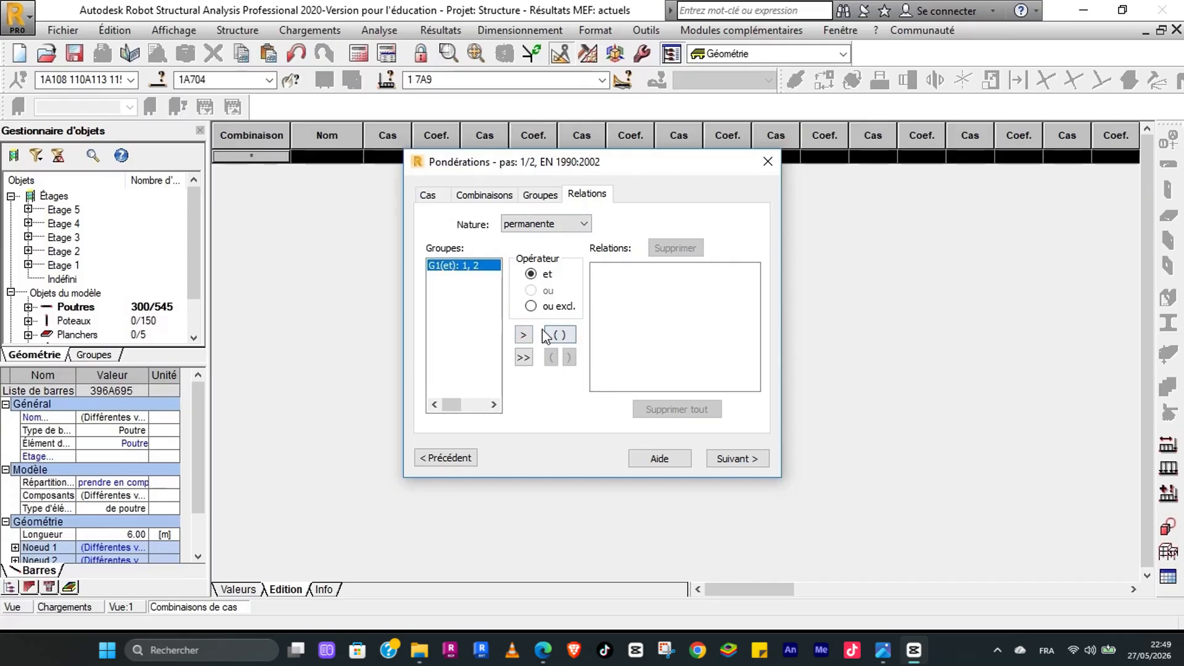
click(526, 337)
click(562, 224)
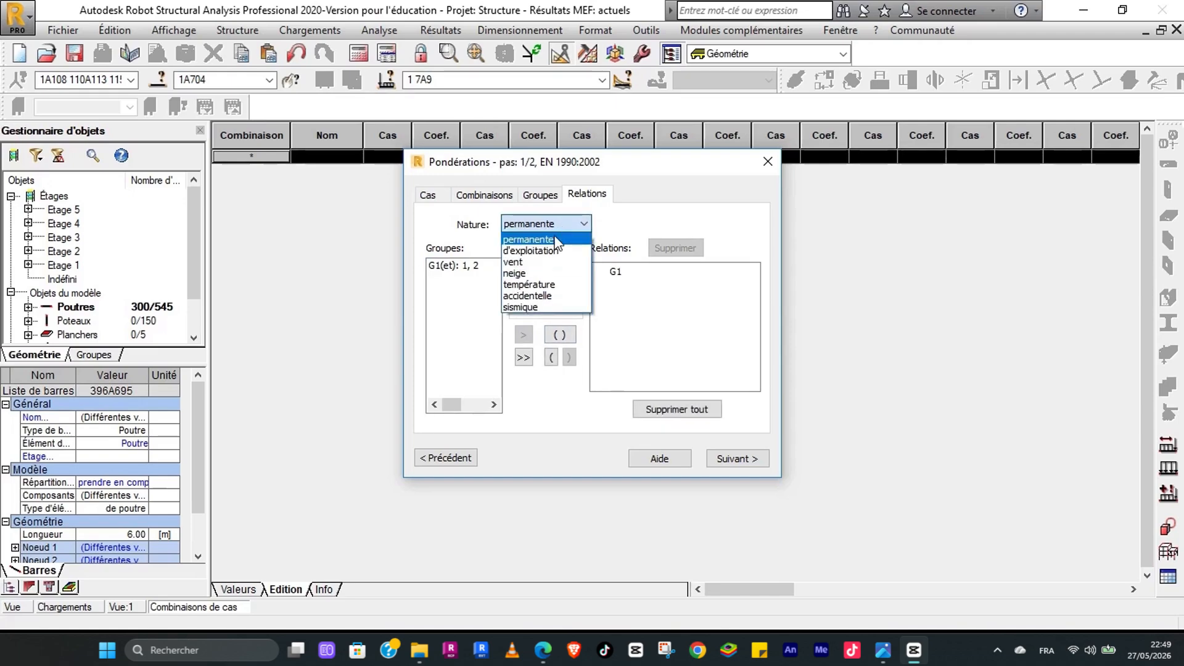
click(549, 248)
click(452, 268)
click(523, 335)
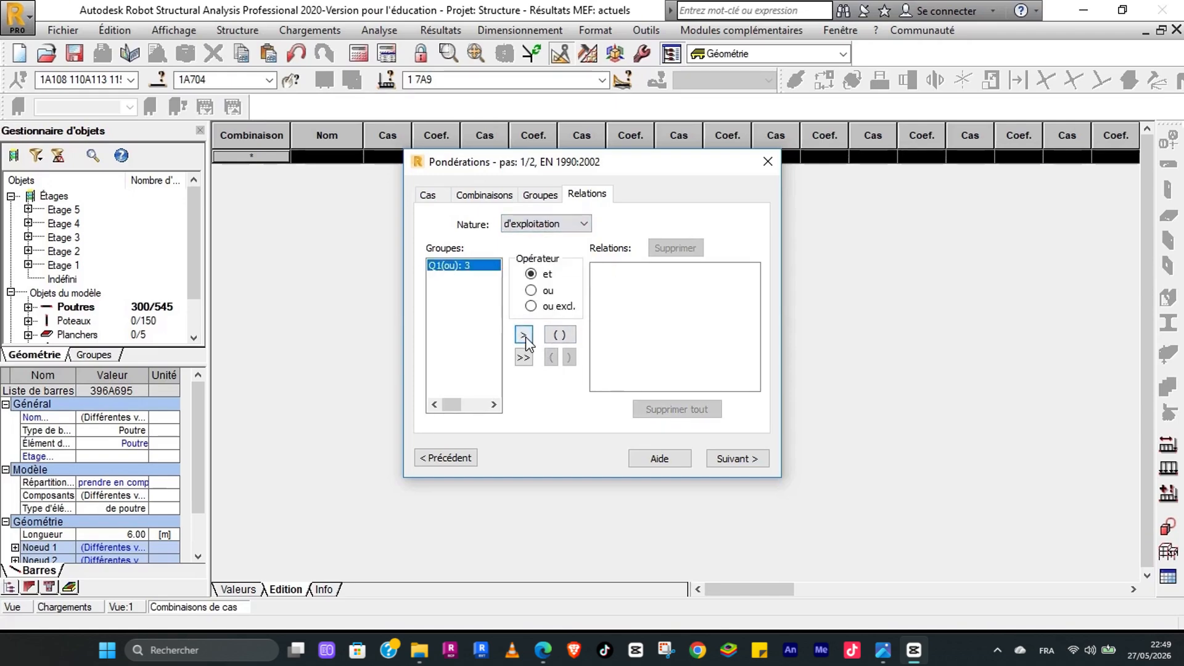
Step: Add group W1 to the vent relations and group S1 to the neige relations with the "et" operator
click(555, 224)
click(541, 264)
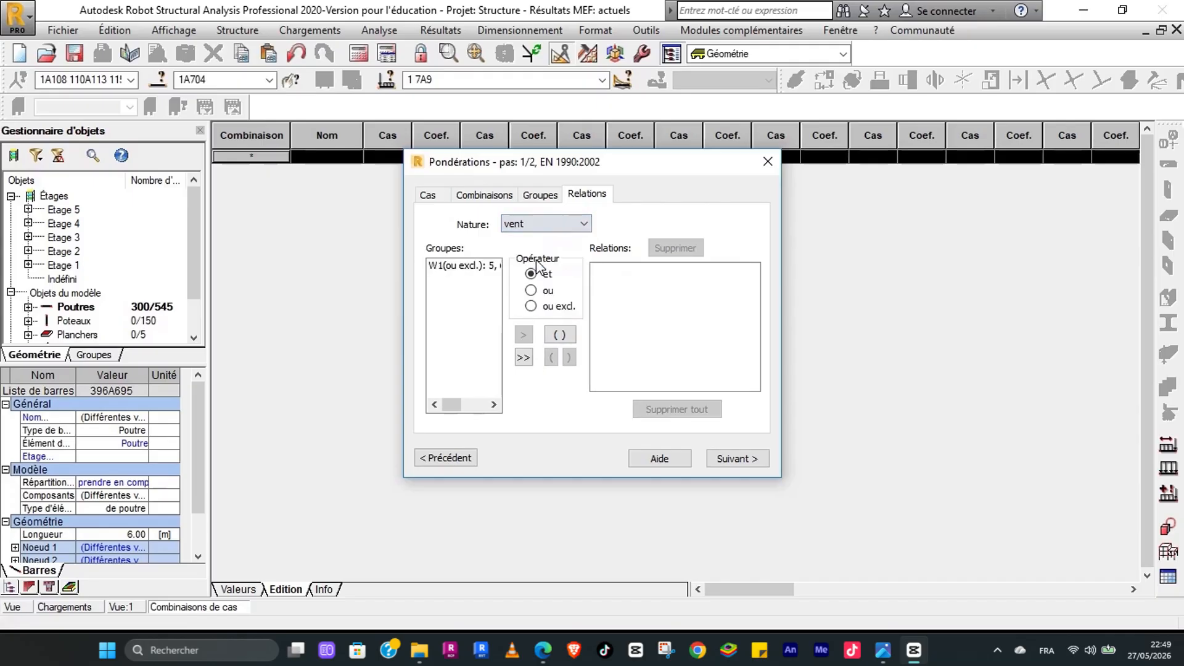
click(443, 269)
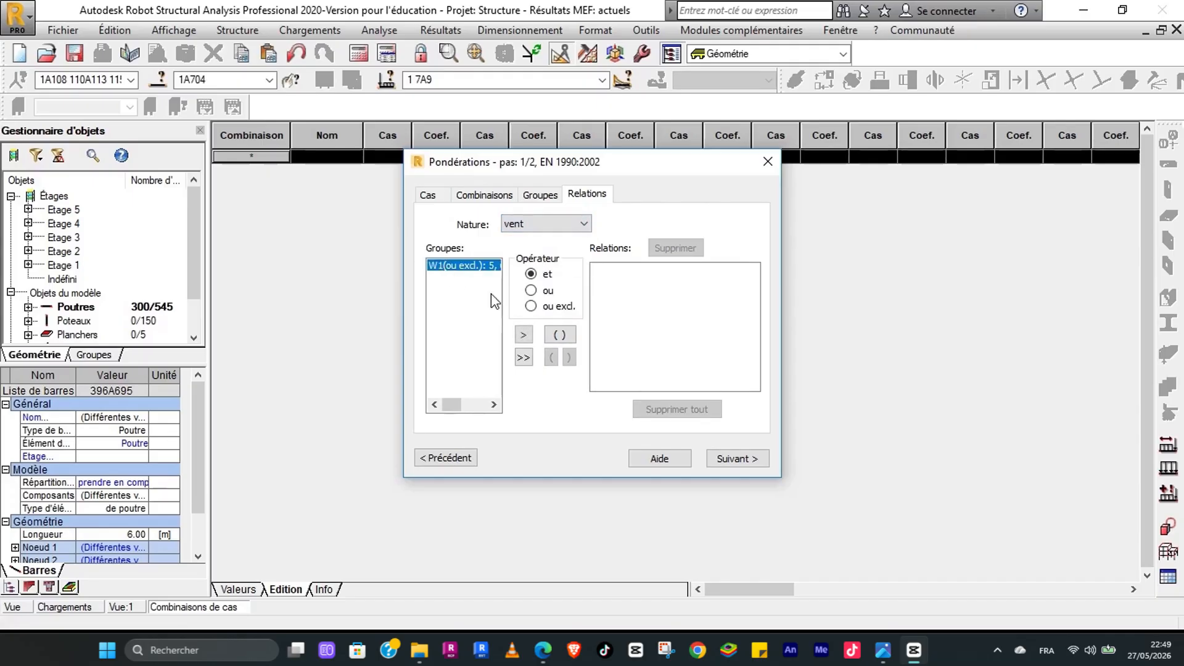
click(523, 335)
click(559, 225)
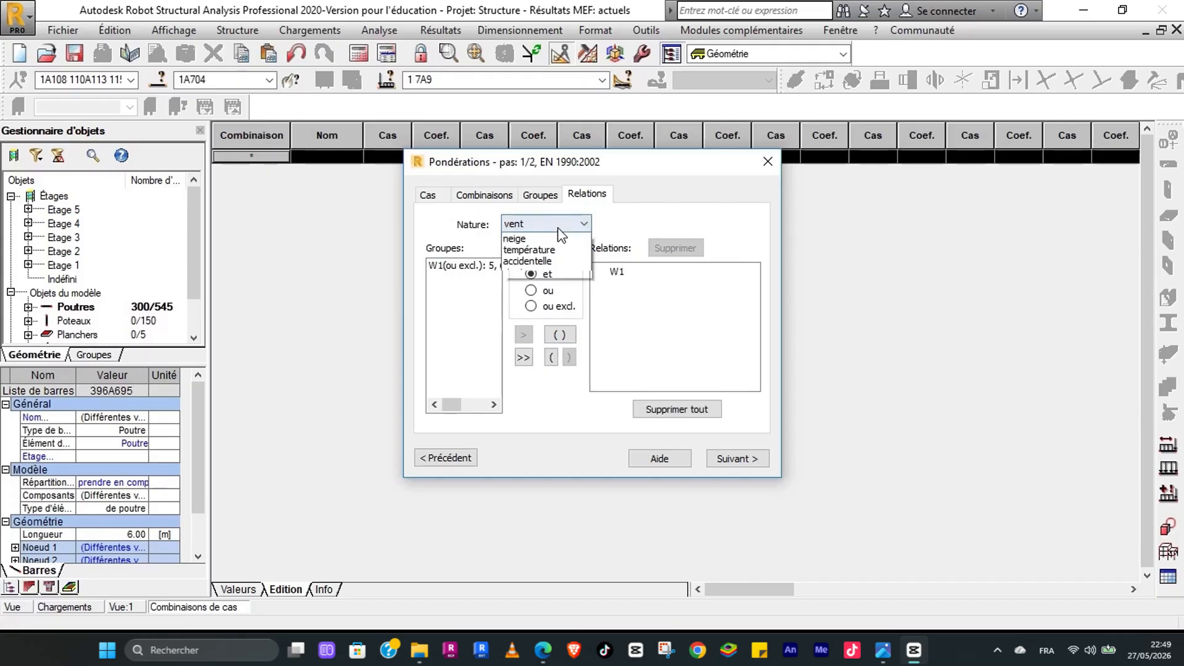
click(561, 277)
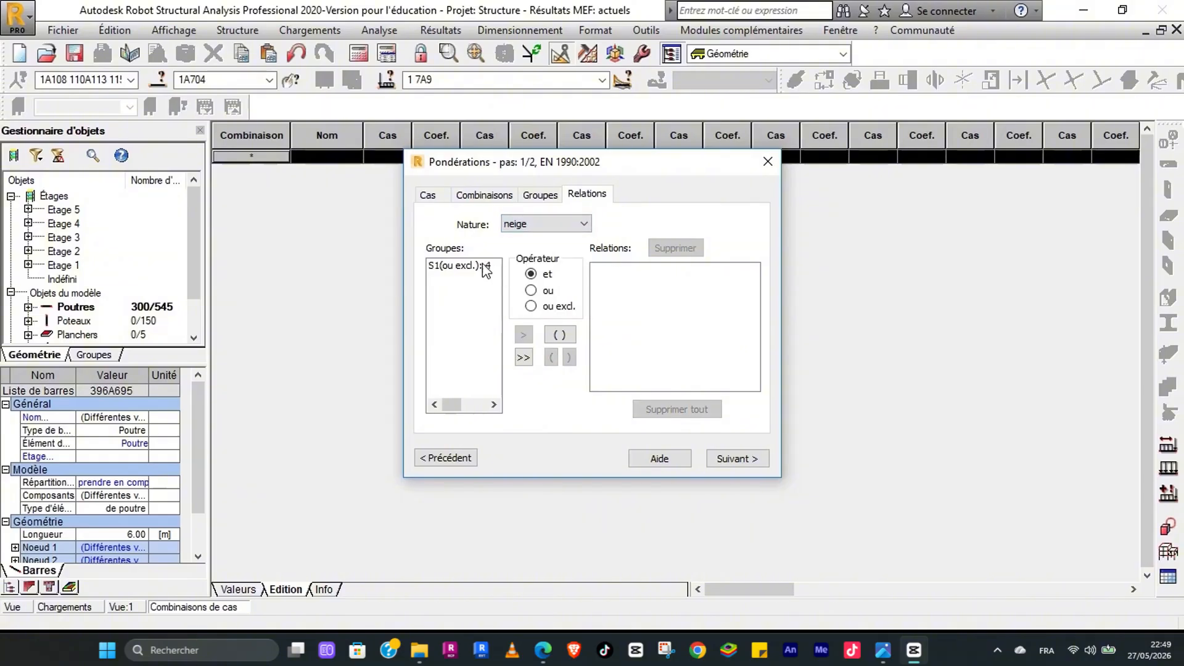
click(463, 266)
click(524, 333)
Step: Check the température relations, then review the enabled combination types and the active load cases
click(546, 223)
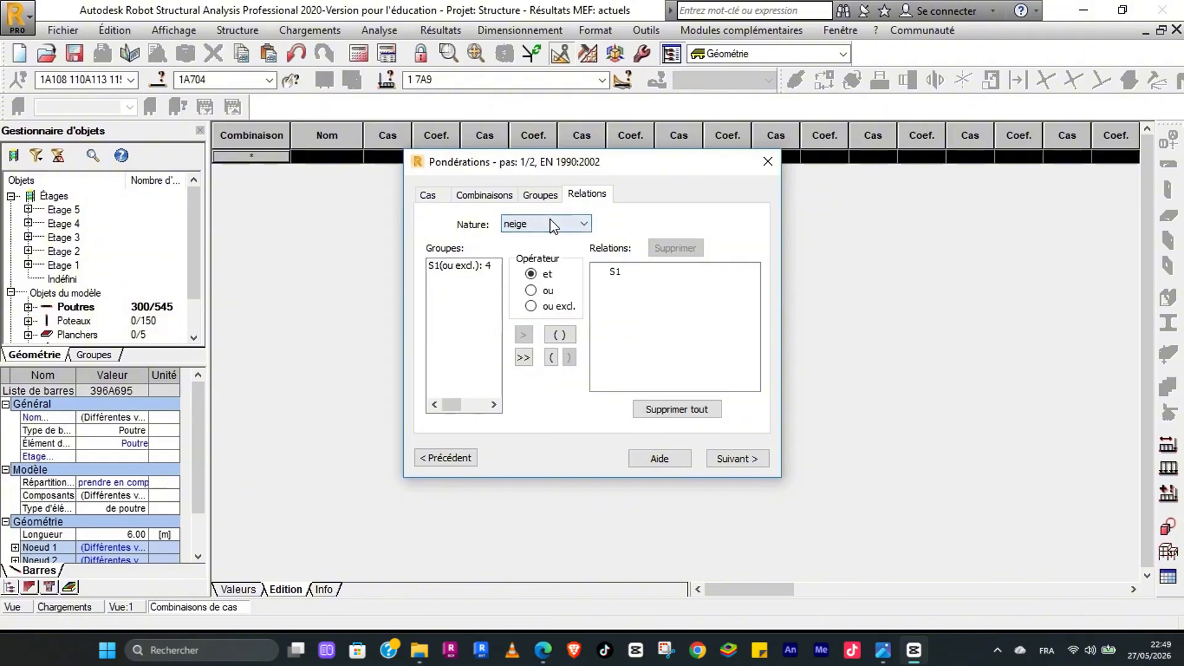
click(548, 289)
click(542, 226)
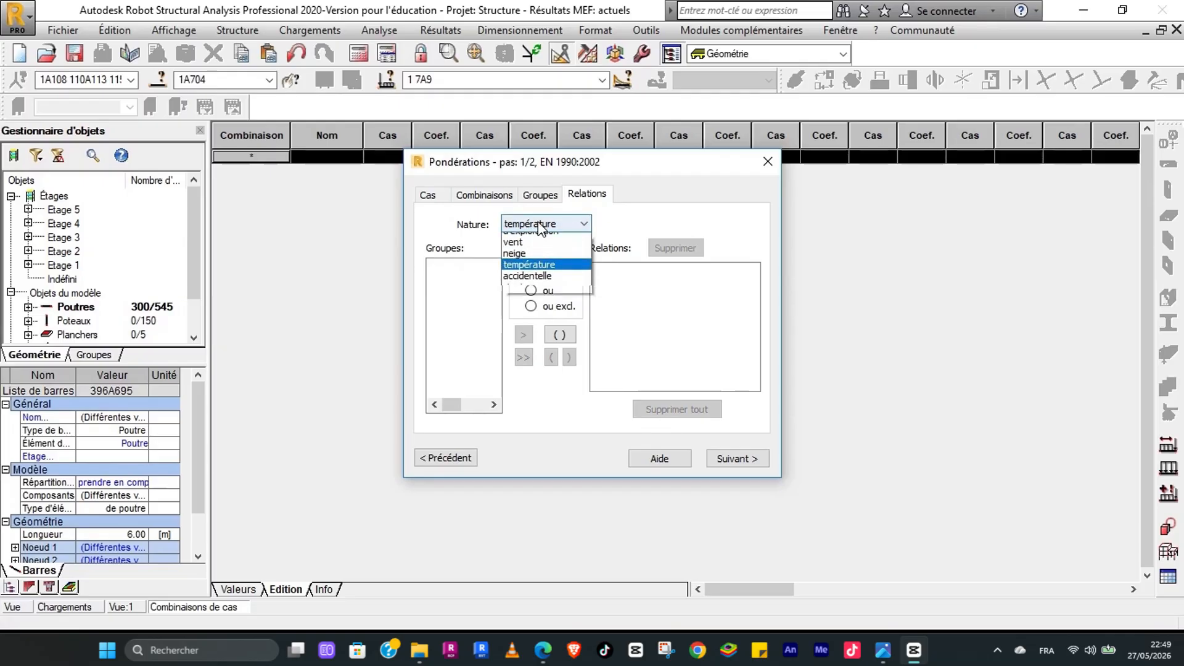
click(572, 222)
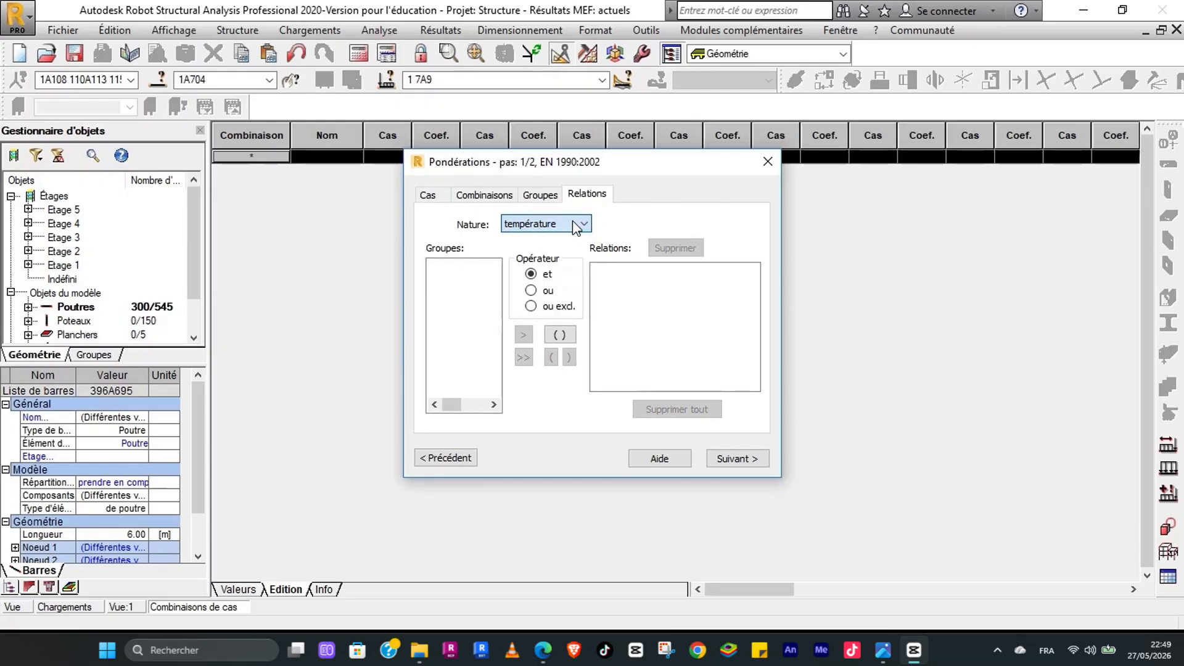
click(527, 203)
click(493, 196)
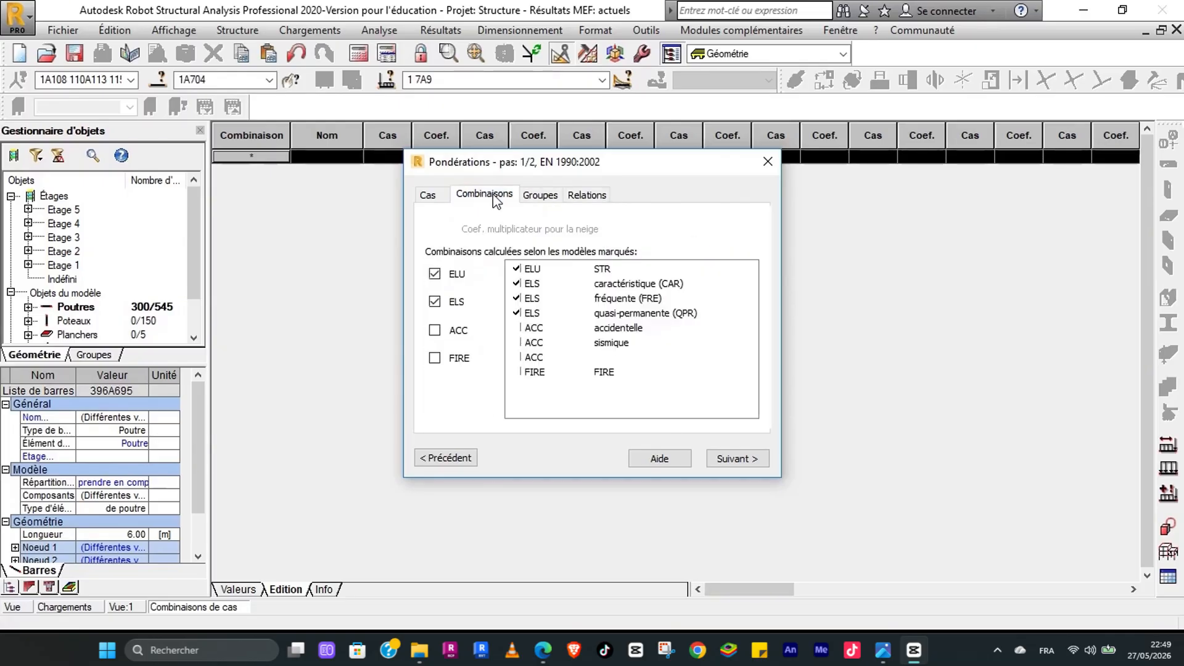
click(446, 196)
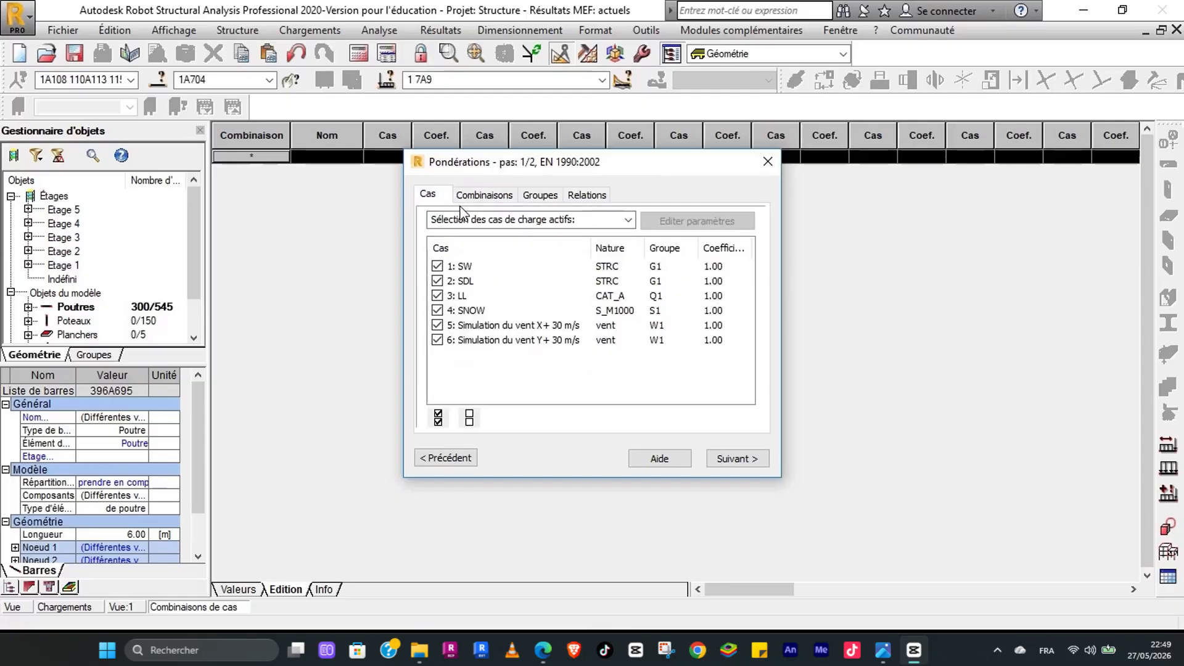
Step: Select all the proposed ELU and ELS combinations and generate them
click(735, 460)
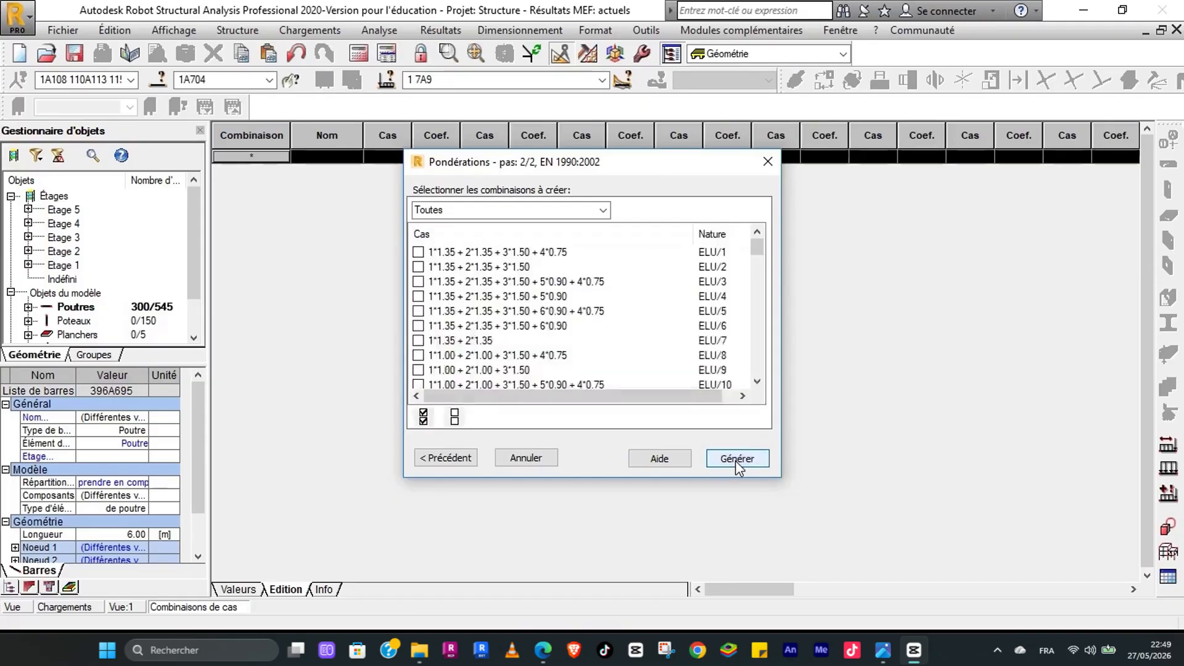
click(424, 417)
mouse_move(758, 248)
mouse_down()
mouse_move(754, 381)
mouse_move(771, 242)
mouse_up()
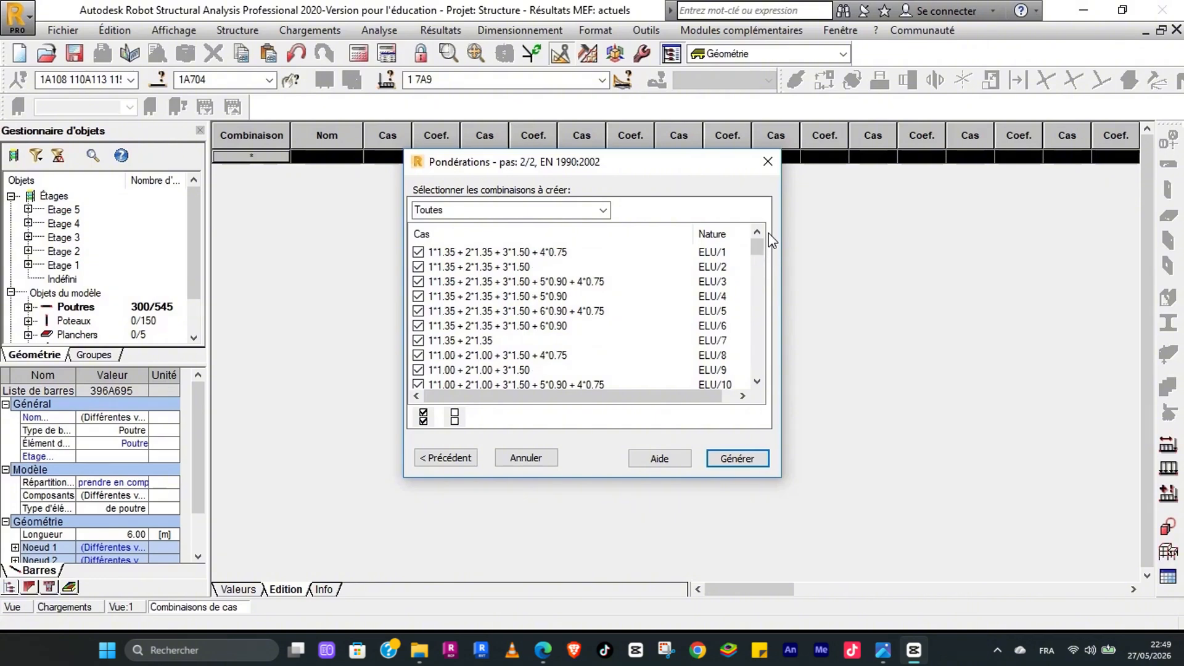
click(737, 460)
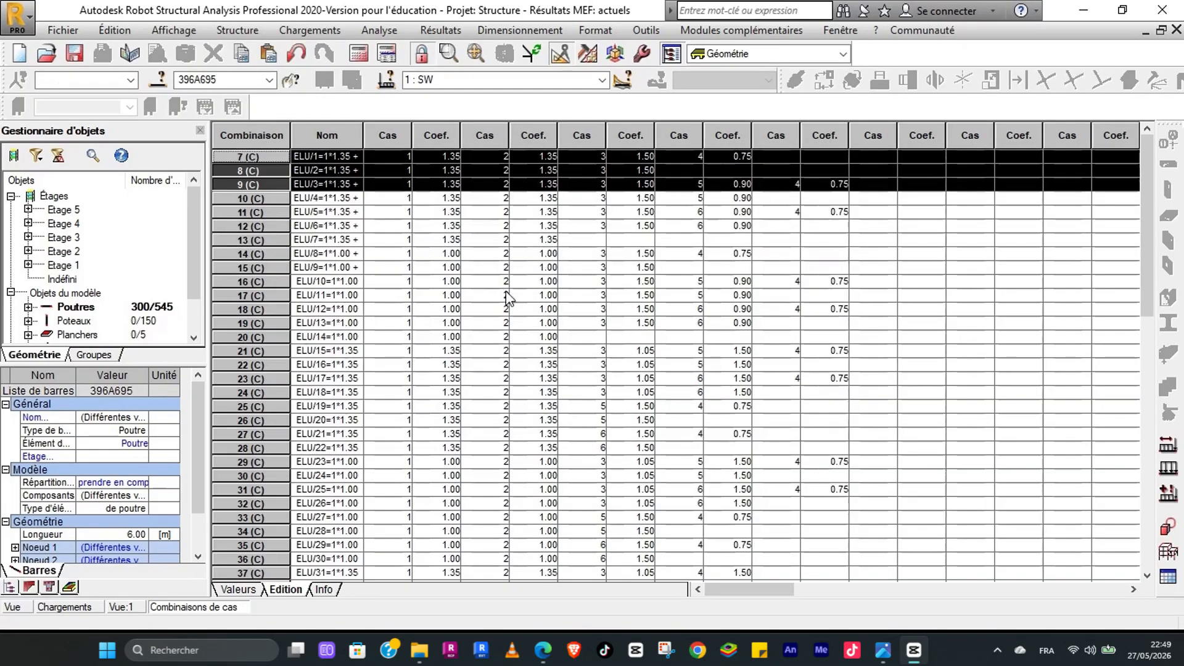
Step: Examine the generated ELU and ELS combinations in the table and in the list of load cases
scroll(370, 210, down, 14)
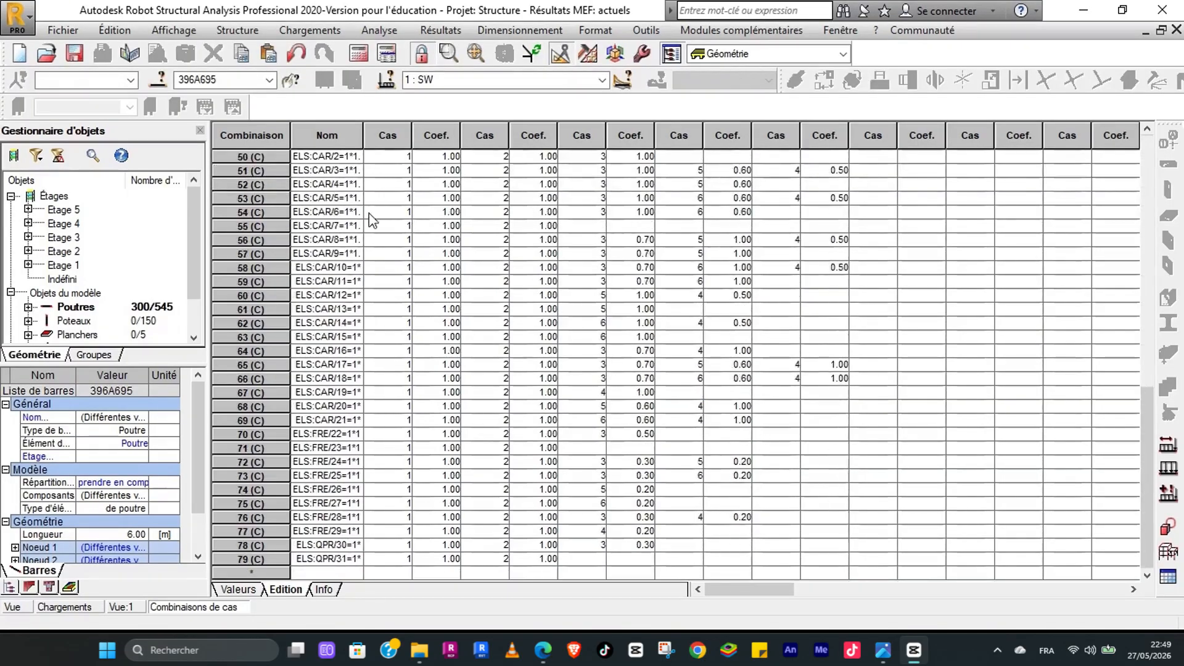
scroll(388, 225, up, 14)
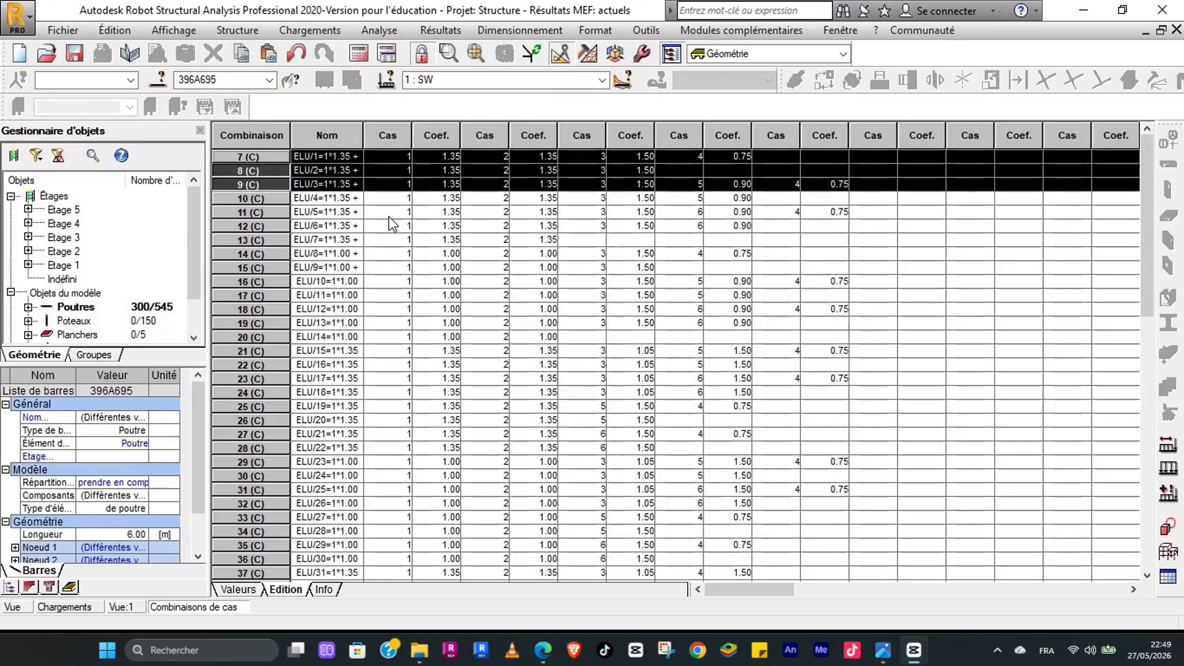
click(602, 80)
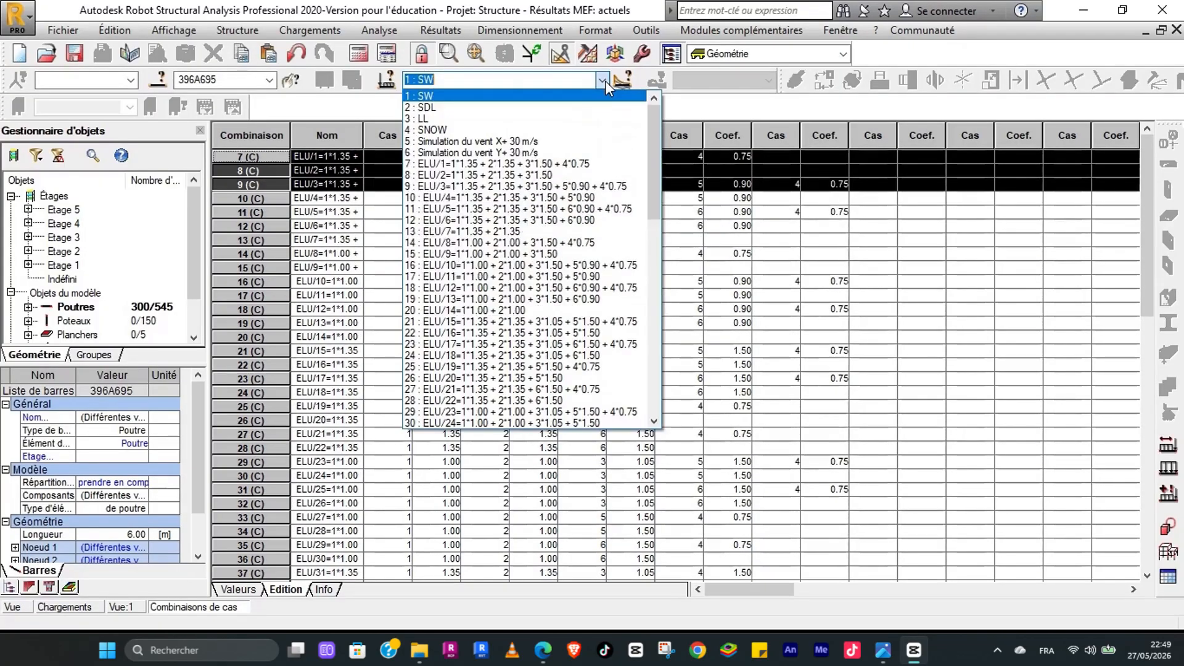
Step: Return to the 3D view of the structure and clear the bar selection
drag(650, 158, 673, 150)
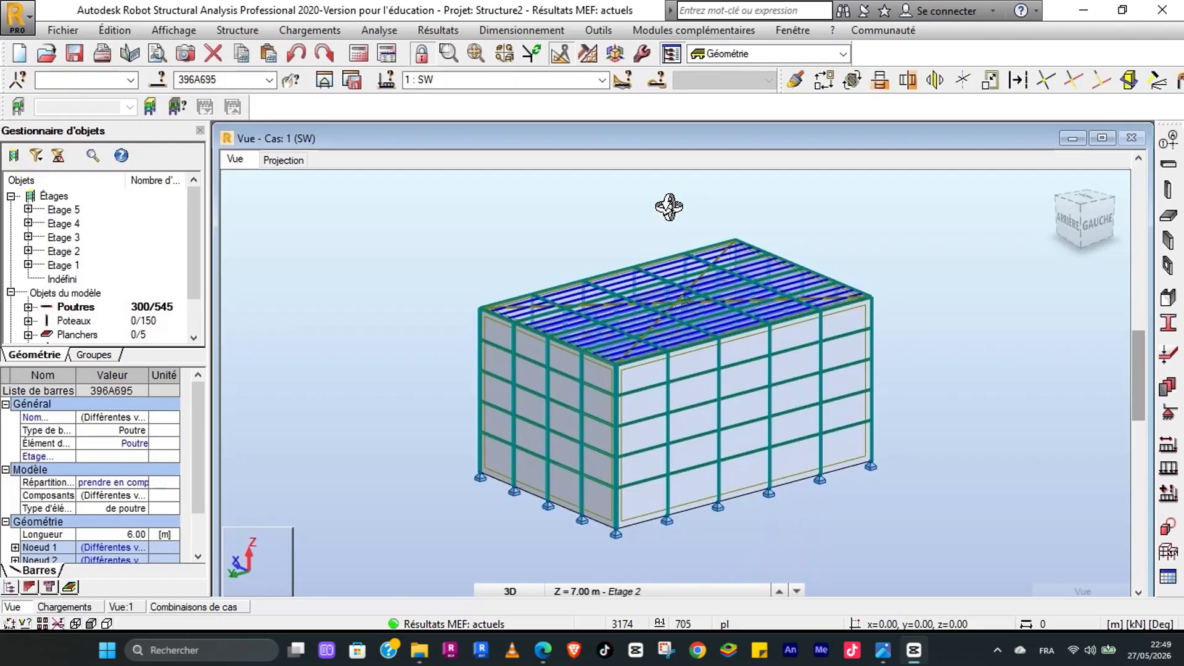
right_click(629, 212)
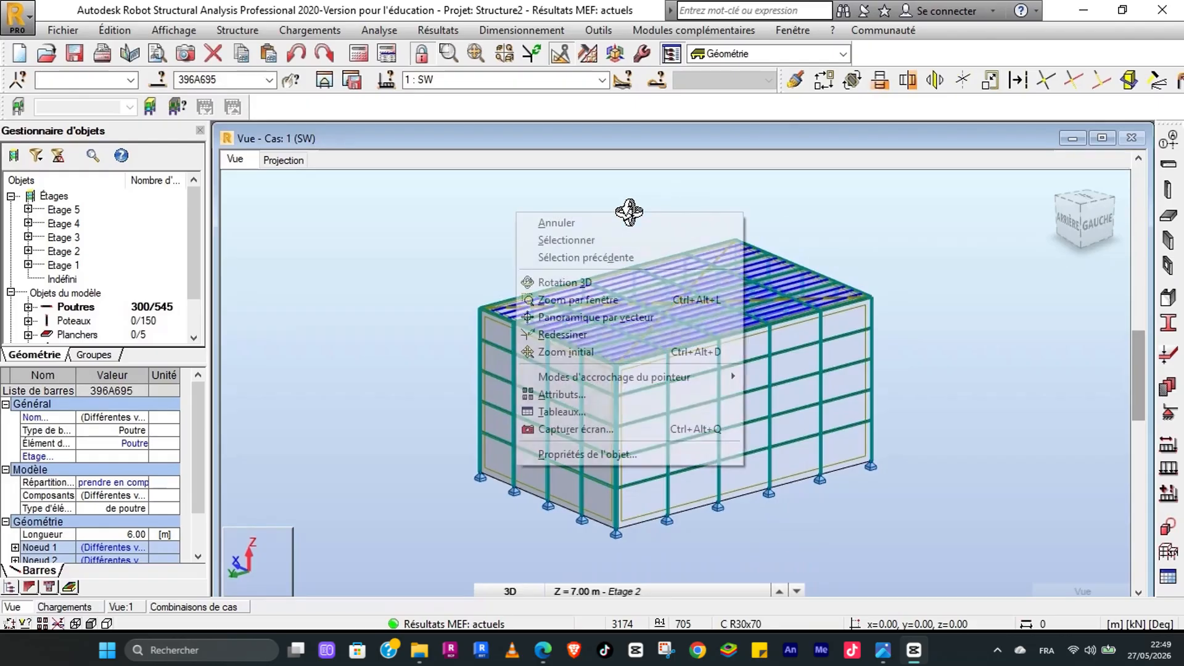
click(619, 223)
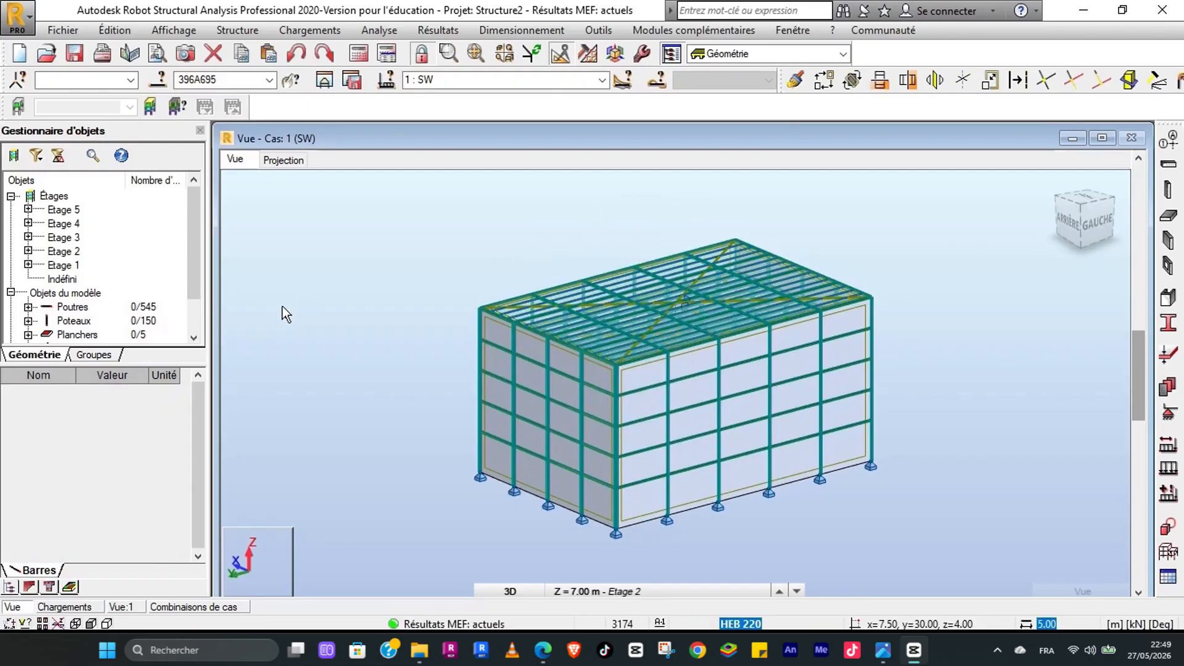
scroll(404, 289, down, 1)
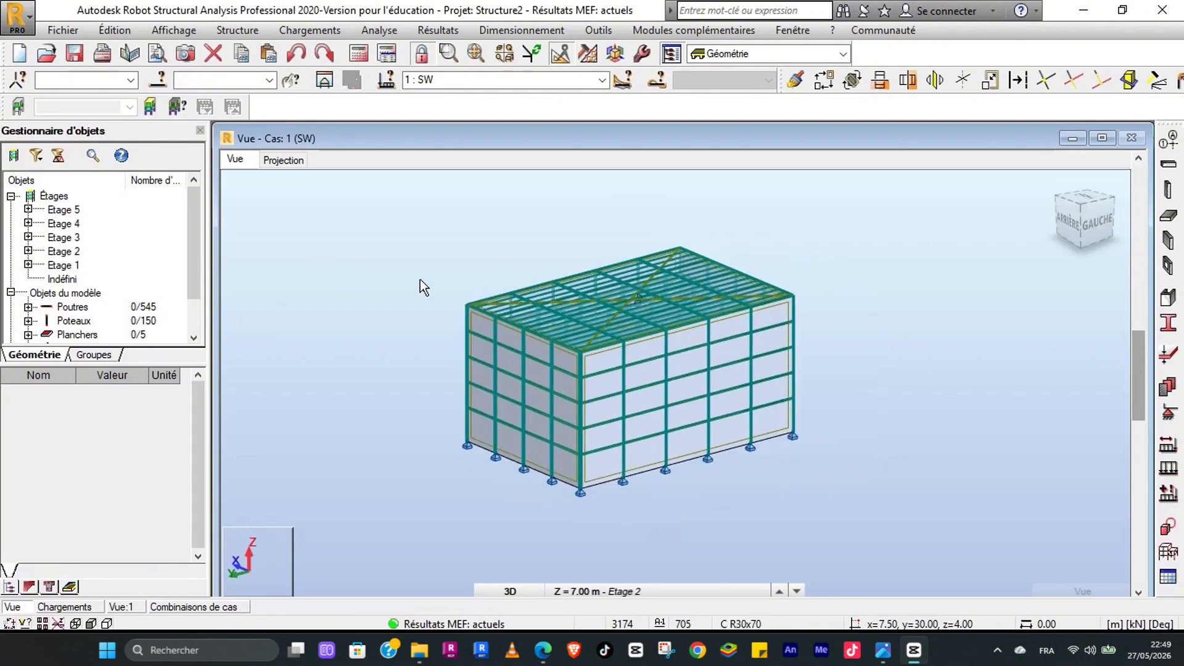
Step: Open the code parameters for steel bar design and start a new bar type
click(507, 31)
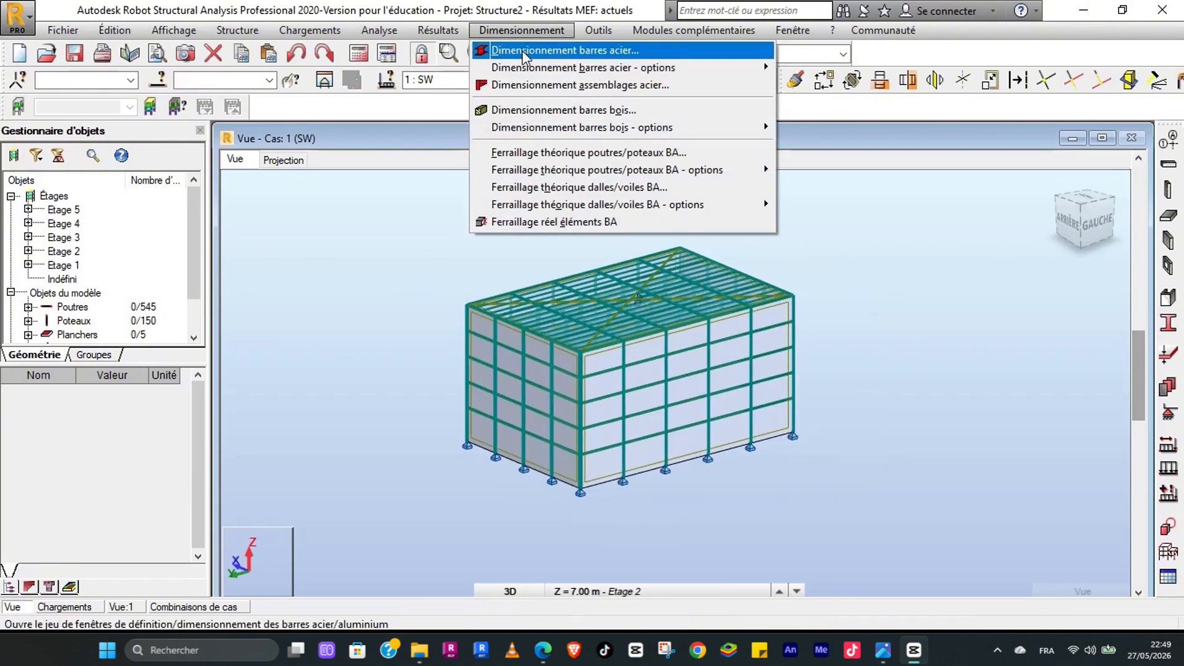
mouse_move(532, 71)
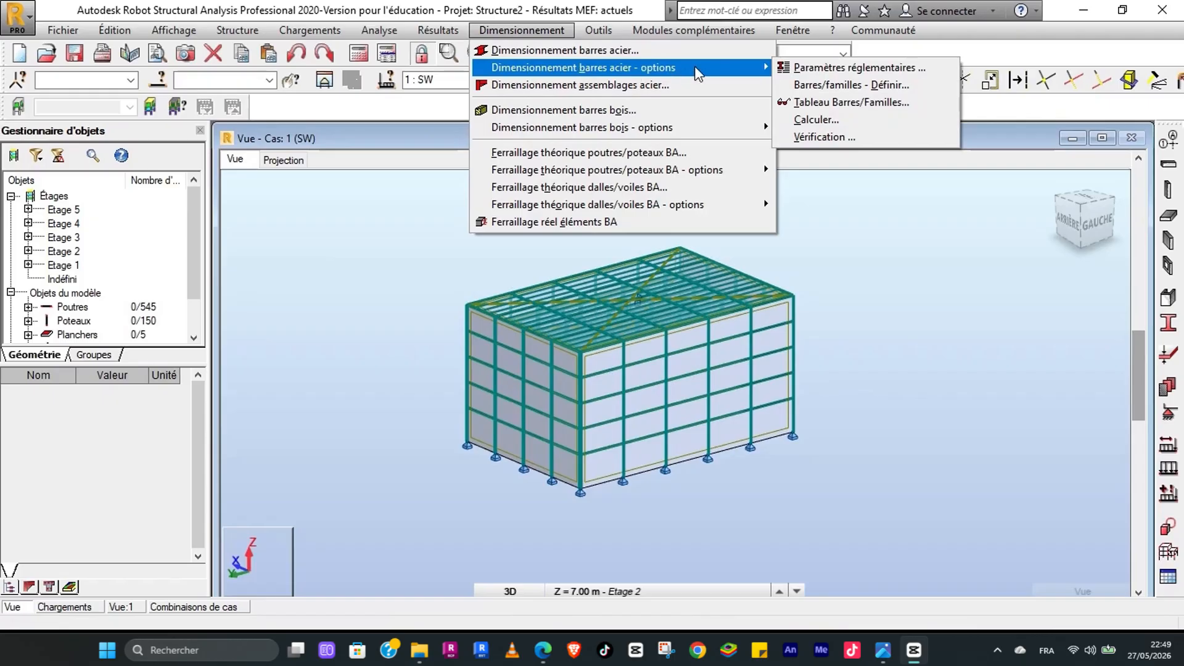
click(805, 69)
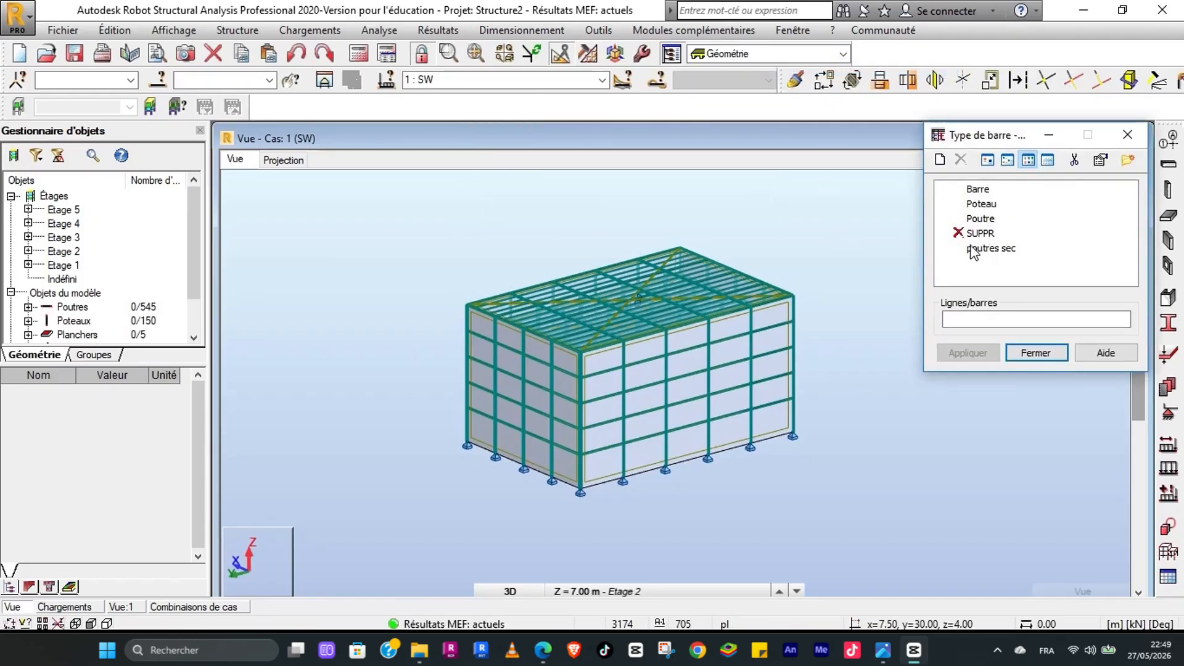
click(960, 233)
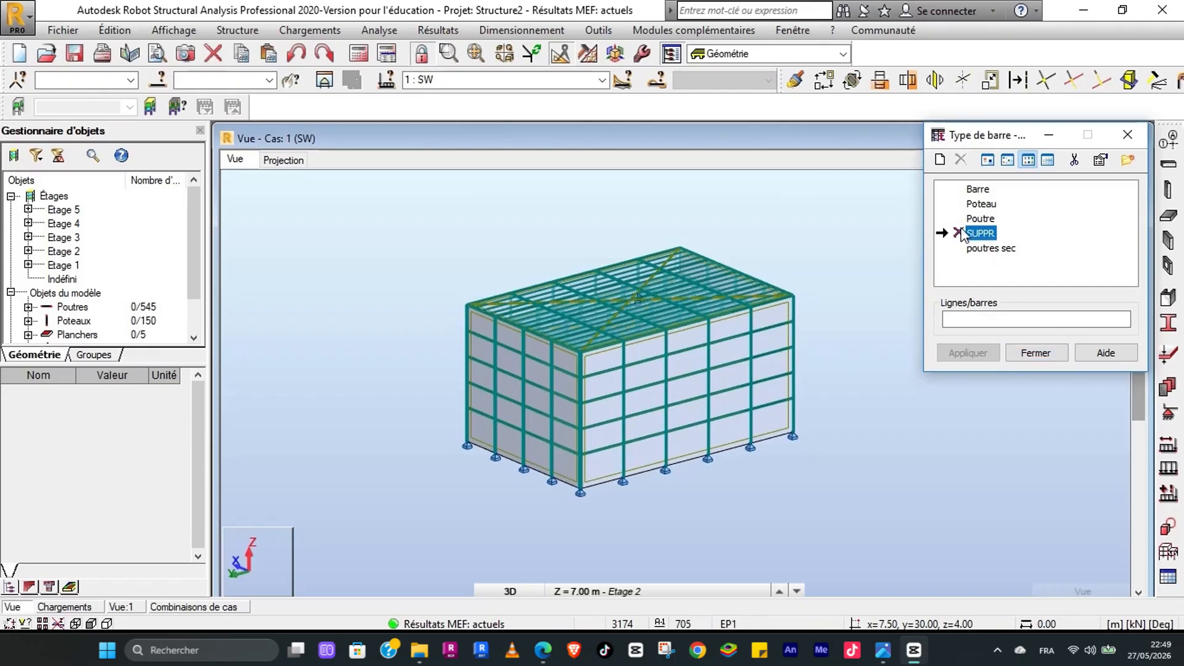
click(940, 160)
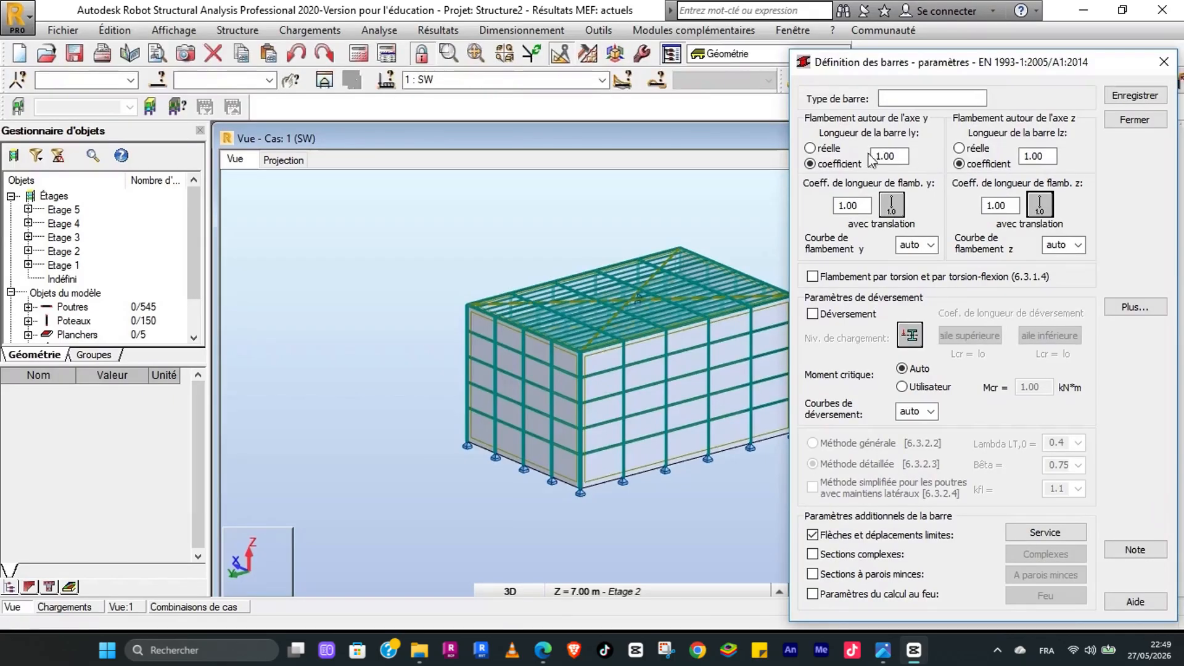
Step: Disable buckling about both the y and z axes for the new bar type
click(892, 206)
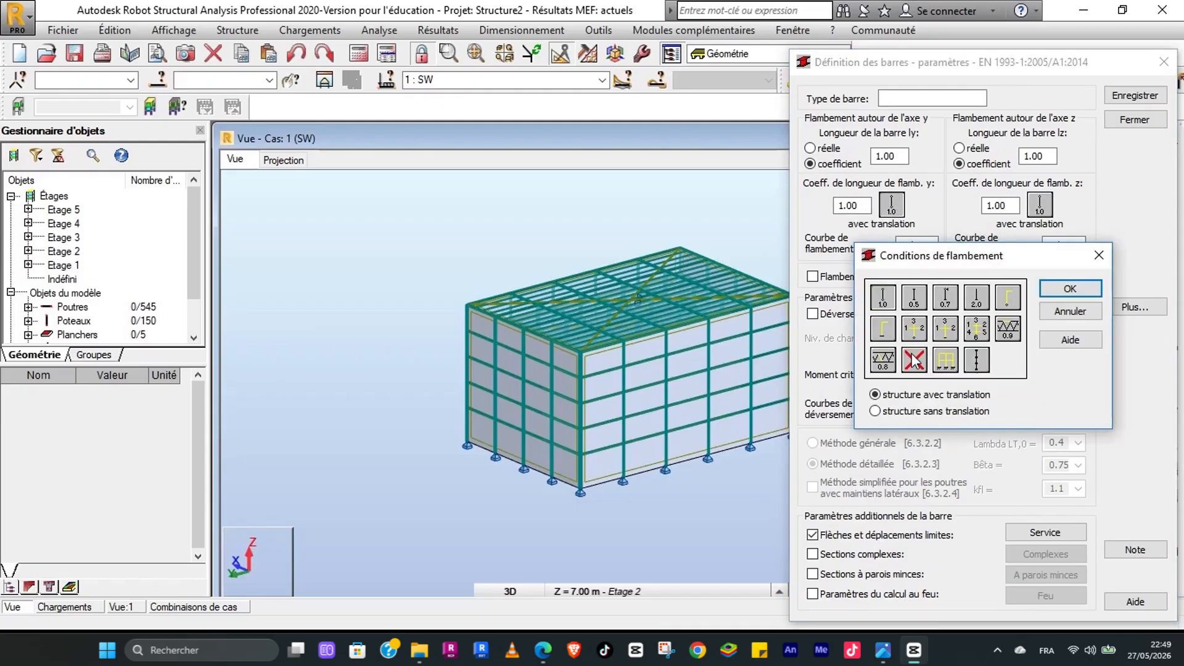
click(1059, 292)
click(1042, 210)
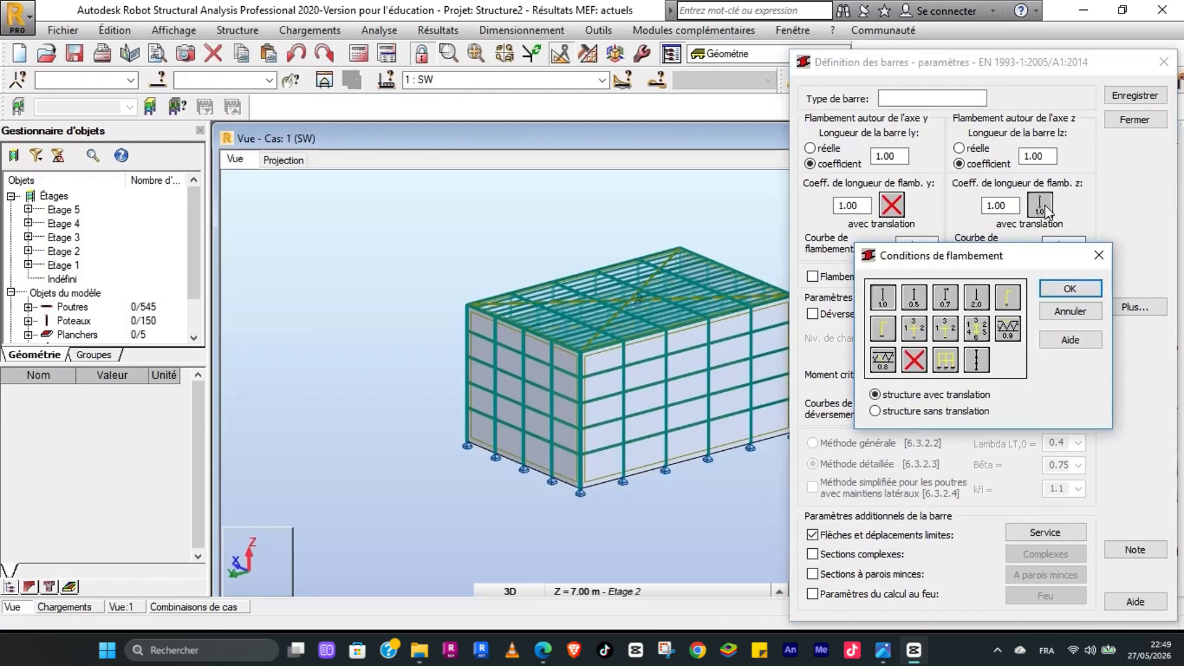
click(924, 363)
click(1061, 288)
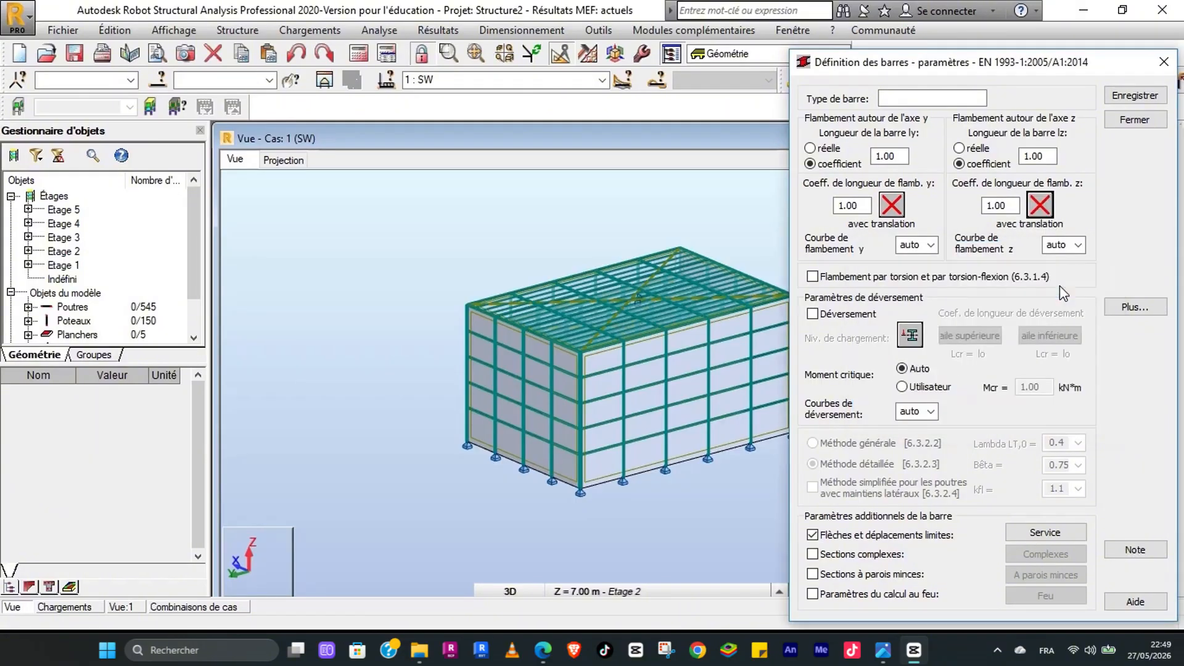
Step: Enable lateral-torsional buckling (Déversement) and set the upper flange's length coefficient to none (Aucun)
click(814, 314)
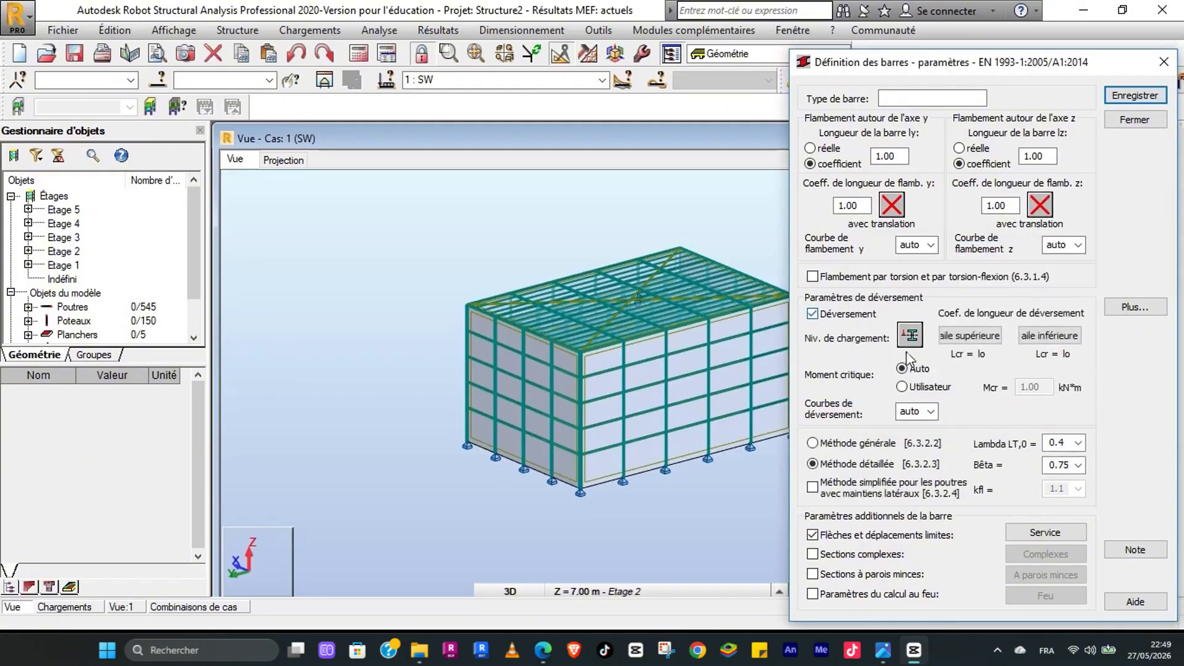
click(977, 336)
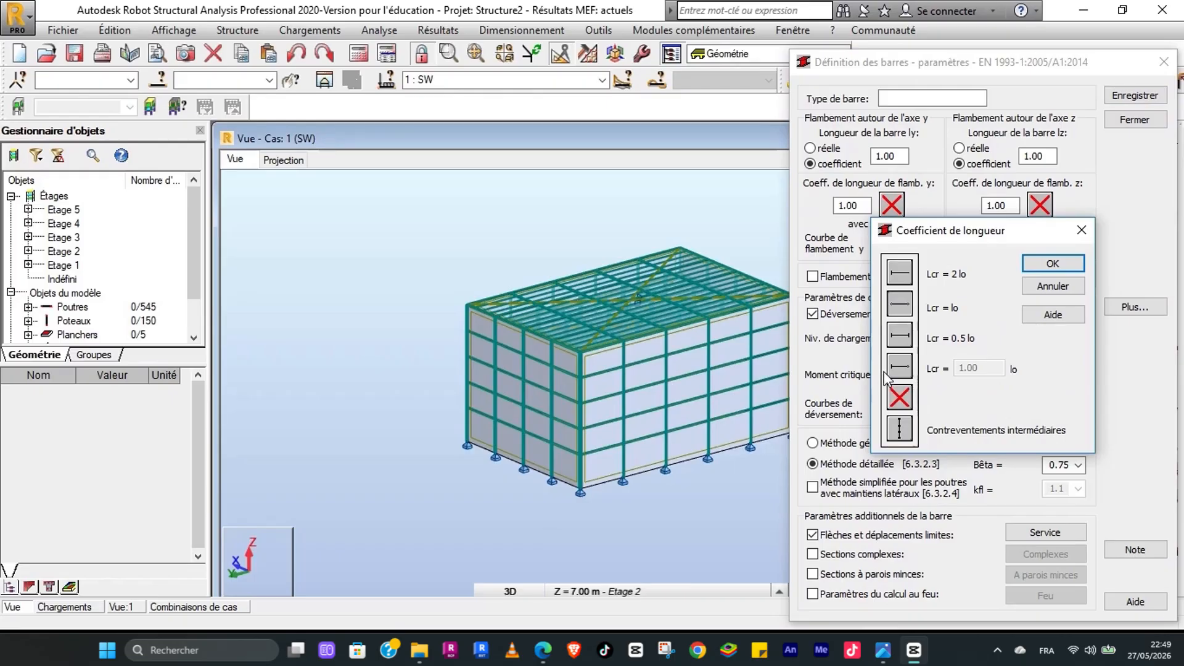
click(1052, 264)
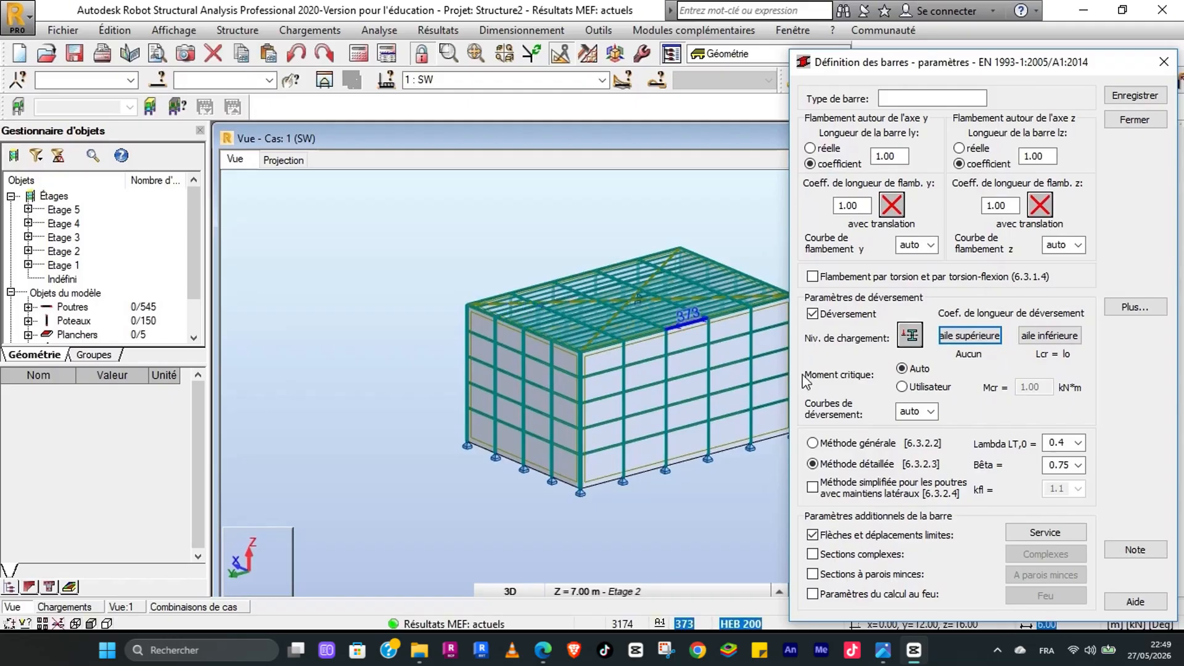
Step: Activate the final deflection limits of L/200 in y and z, and save the bar type as "Poutres secondaires"
click(1028, 537)
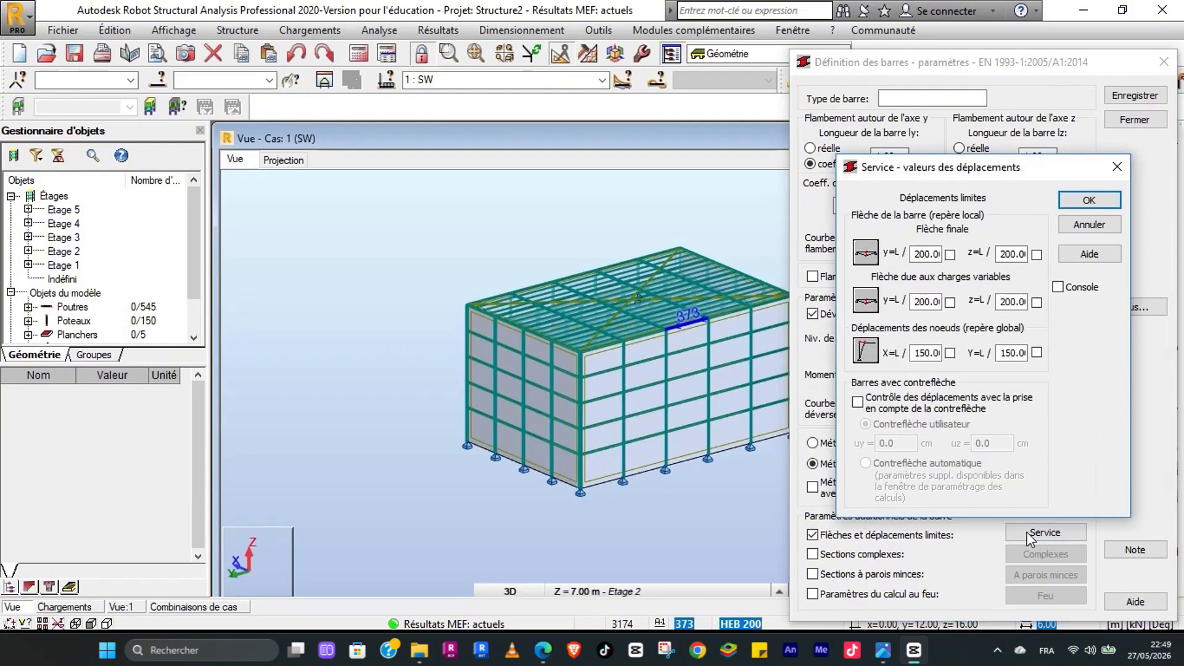
click(950, 255)
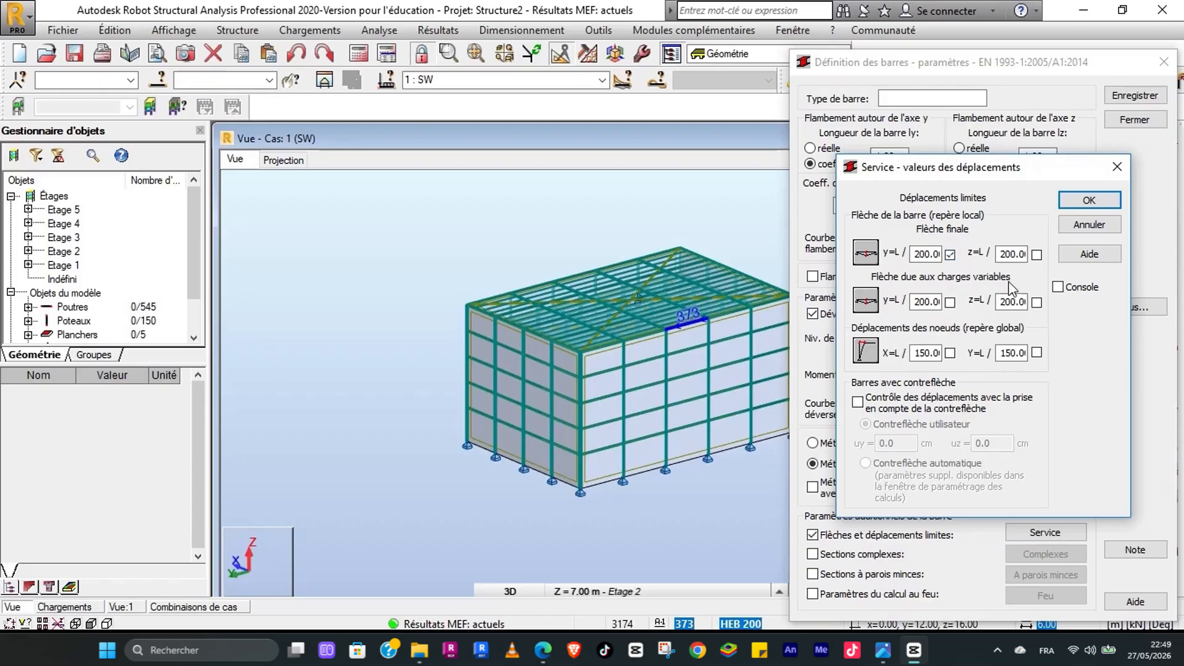
click(1037, 255)
click(1089, 200)
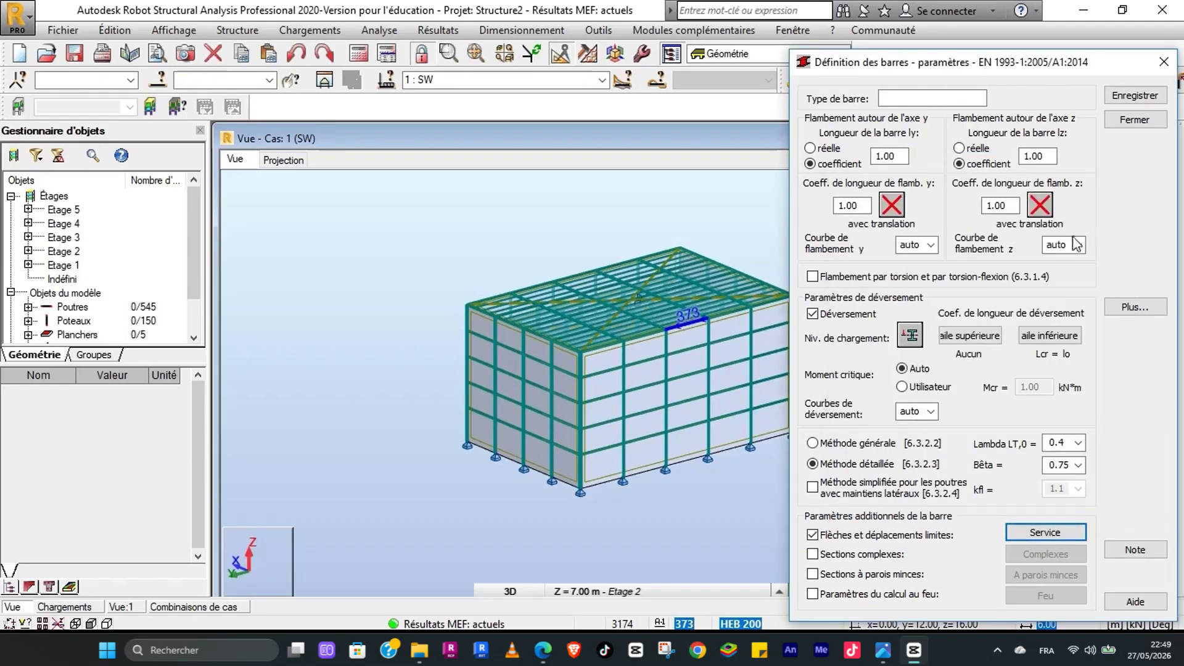
click(910, 96)
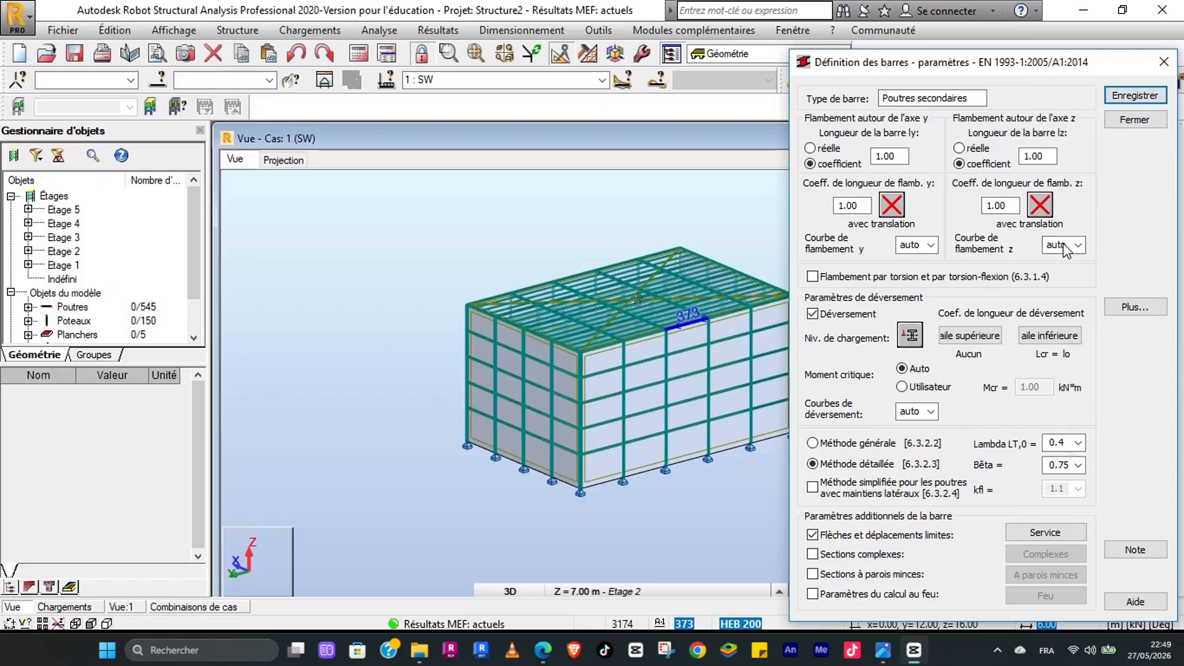
click(1134, 120)
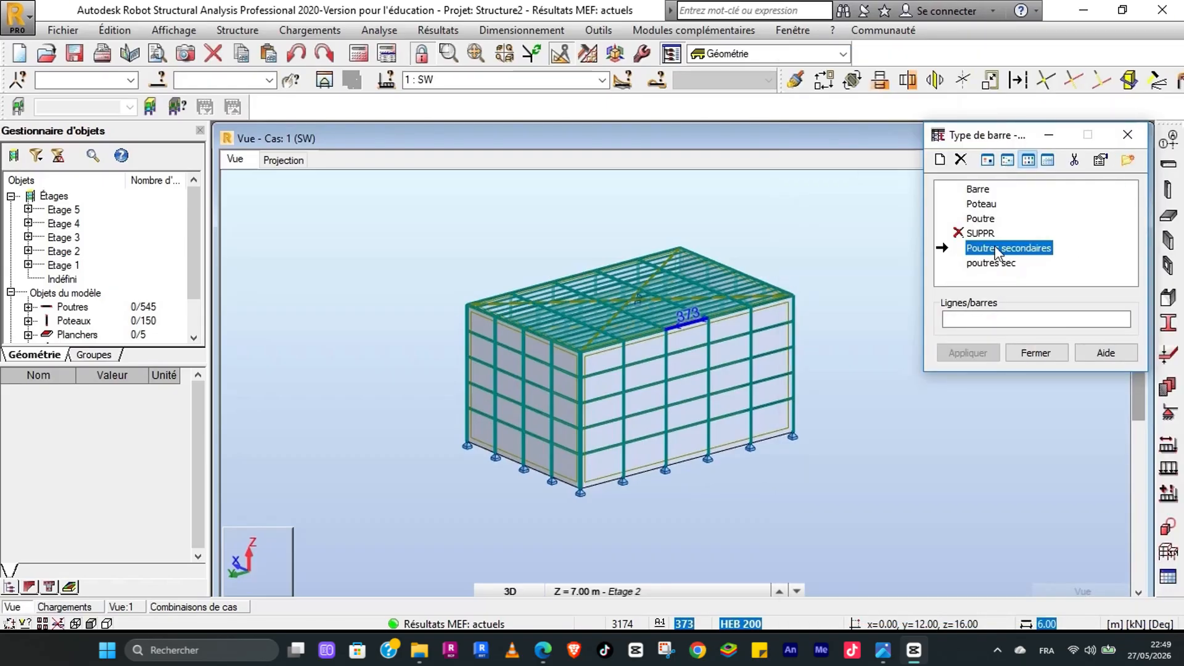
Step: Select all HEB 100 bars (396A695) by section and assign them the "Poutres secondaires" bar type
click(176, 106)
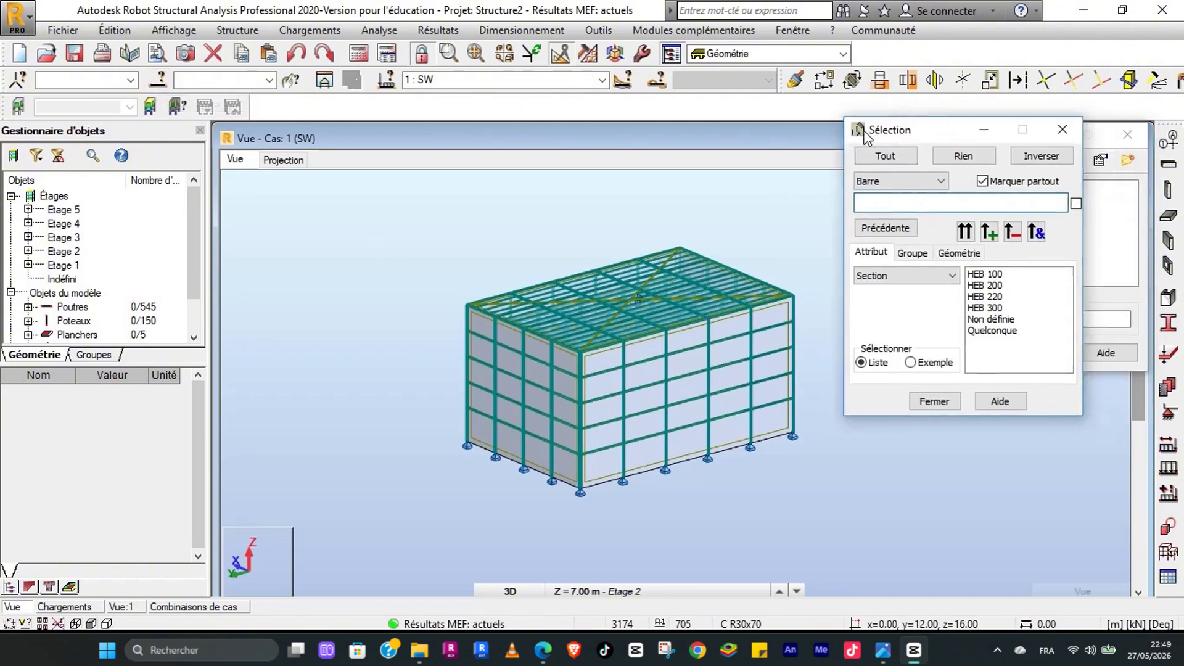
click(463, 270)
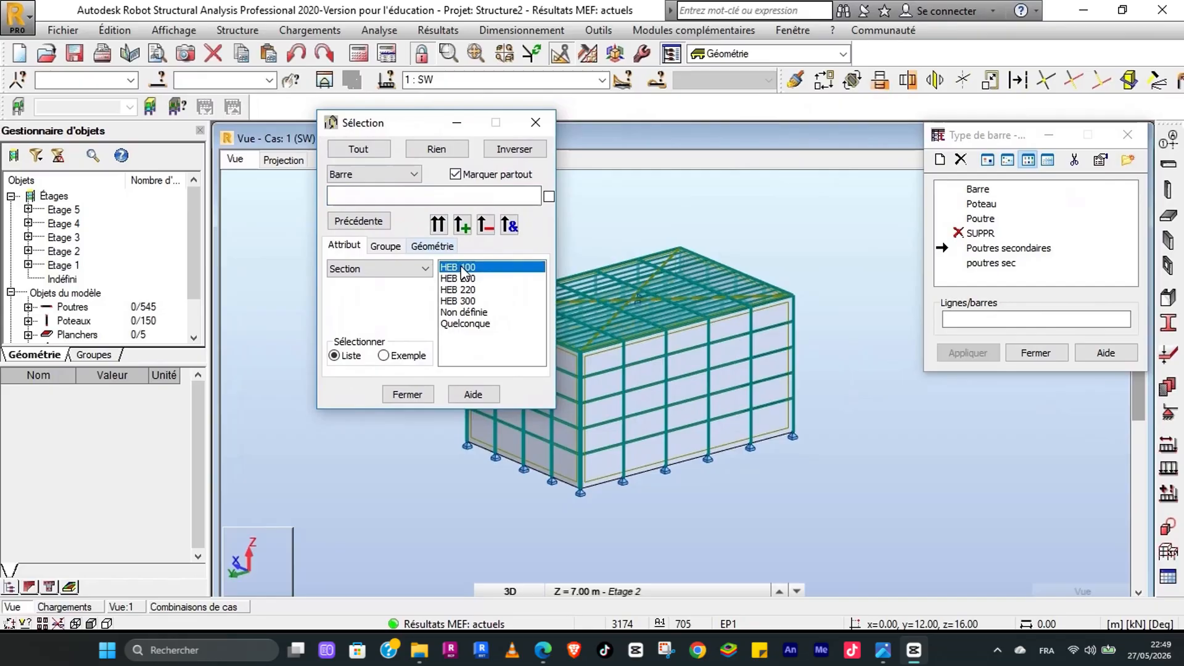
click(438, 225)
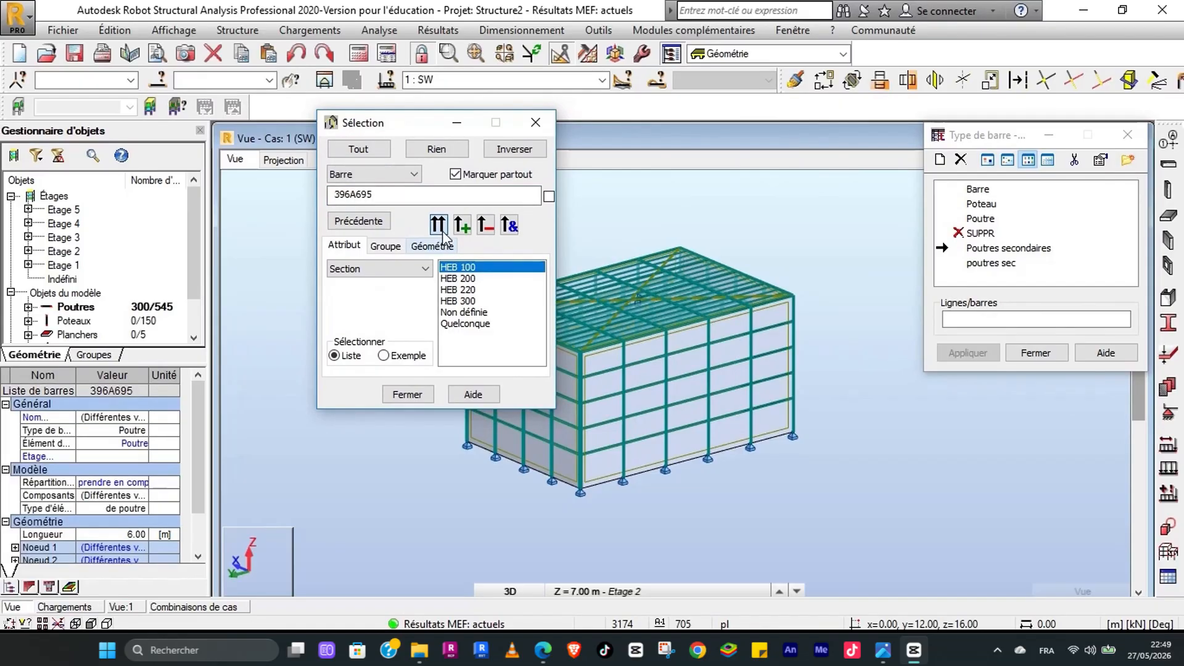
click(406, 394)
click(977, 320)
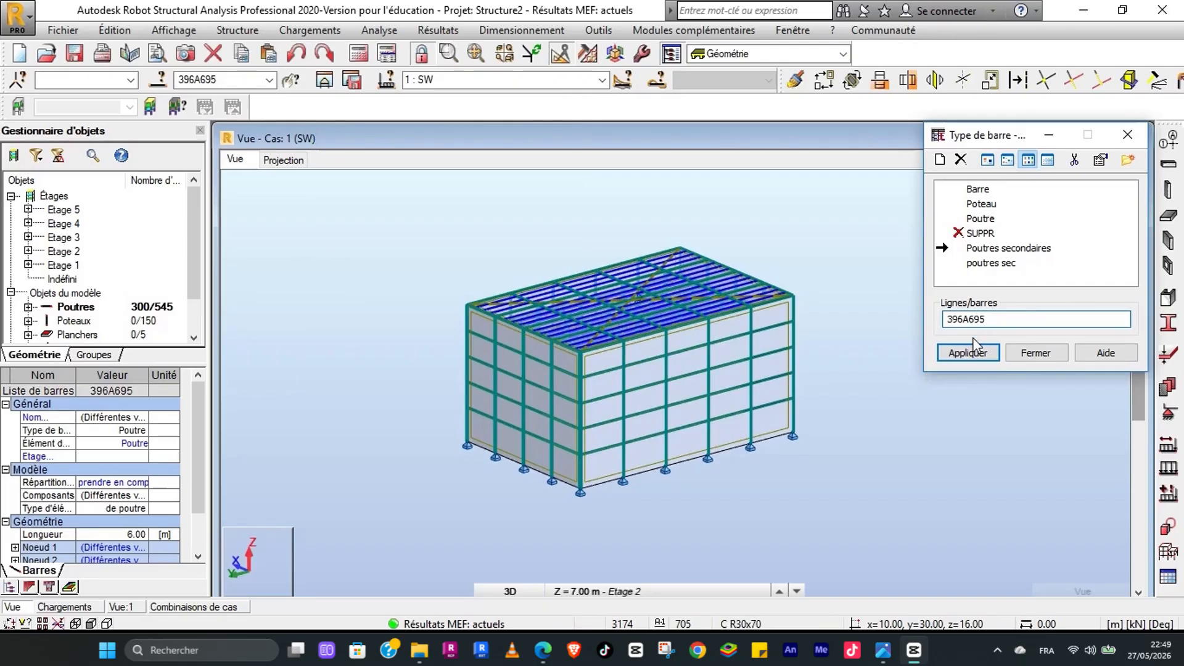
click(966, 353)
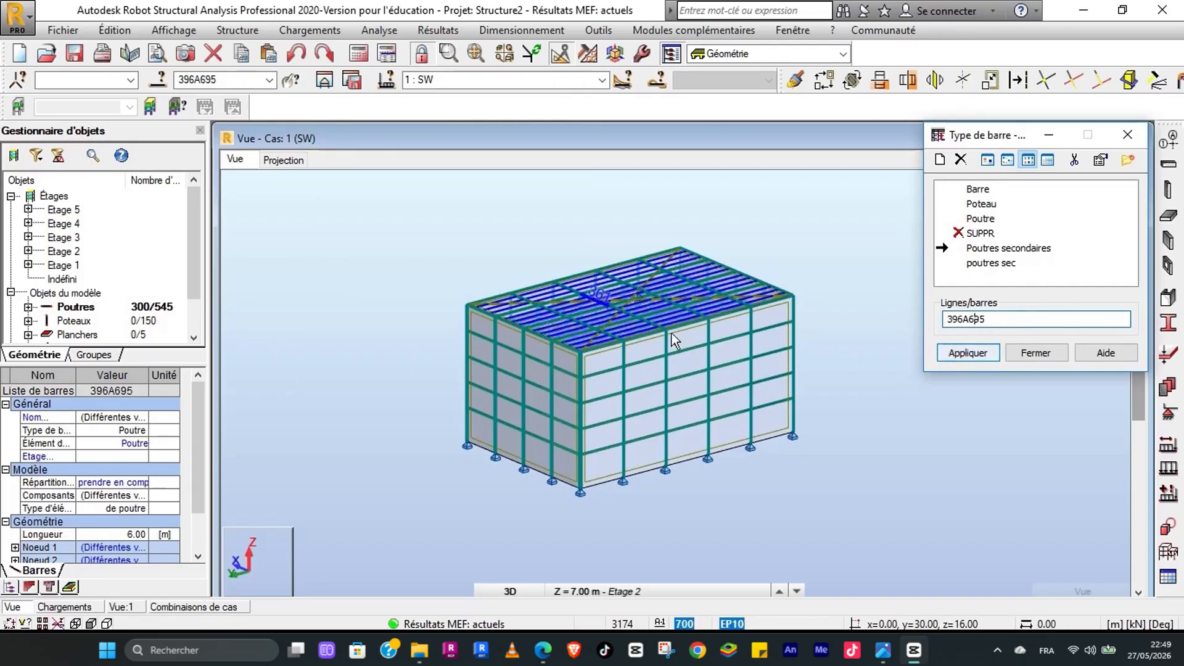
click(960, 353)
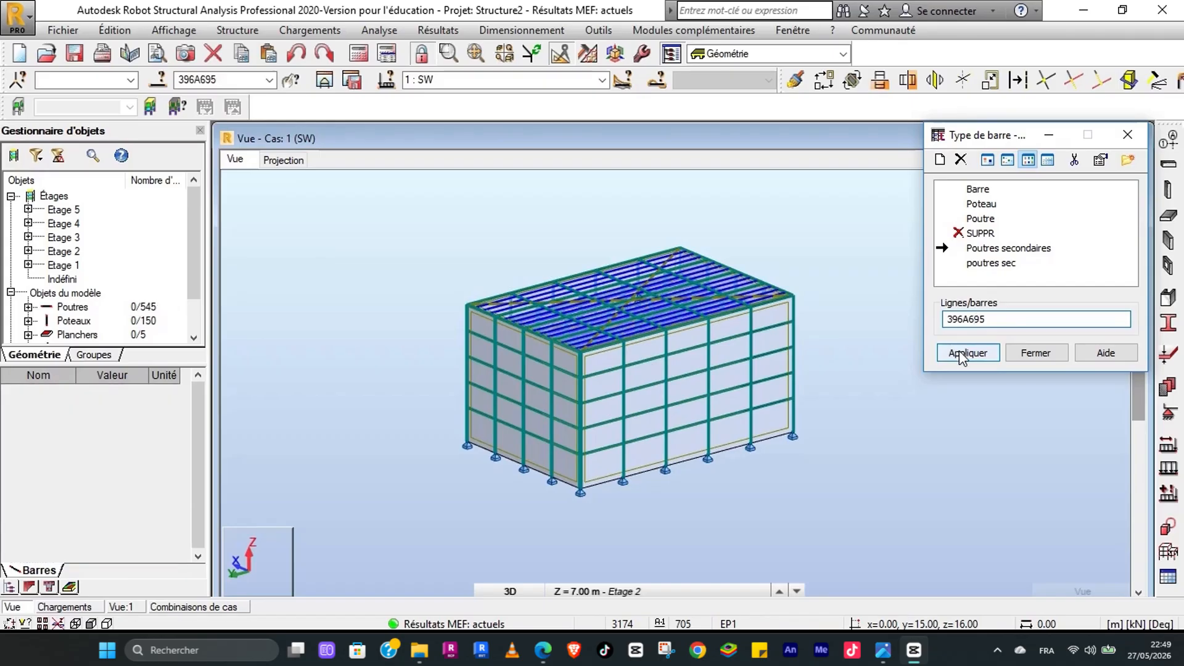
click(1030, 354)
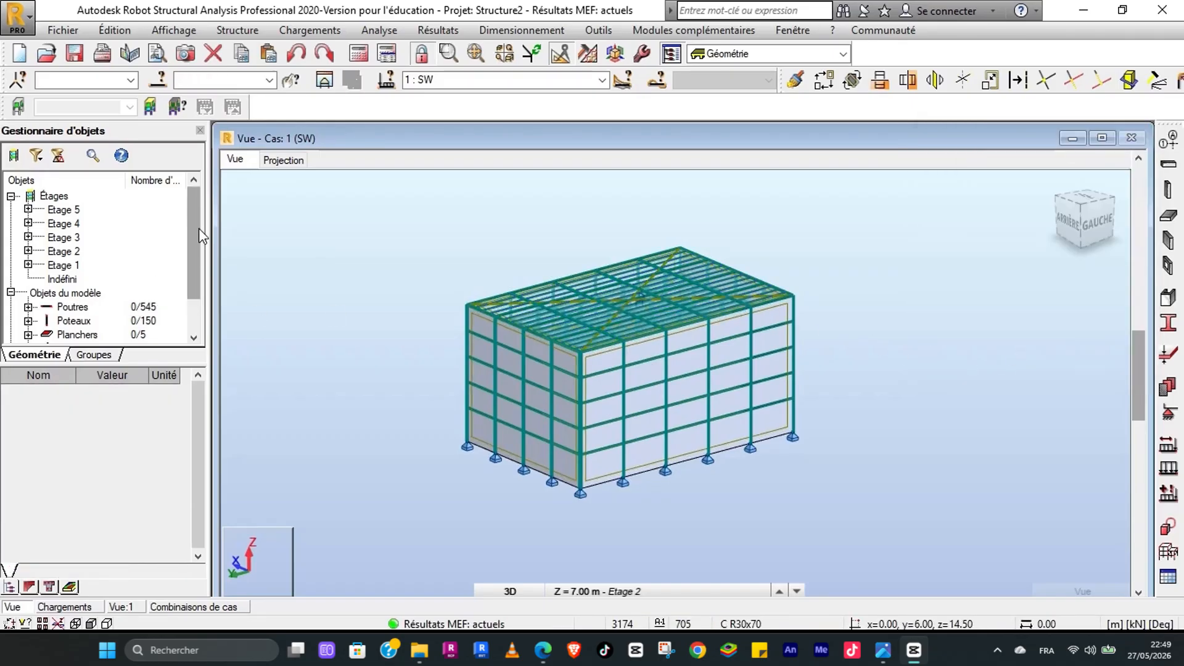
Step: Select the bars of the "1 poutres secondaires" group and check them in a separate isolated view
scroll(194, 228, down, 1)
click(96, 357)
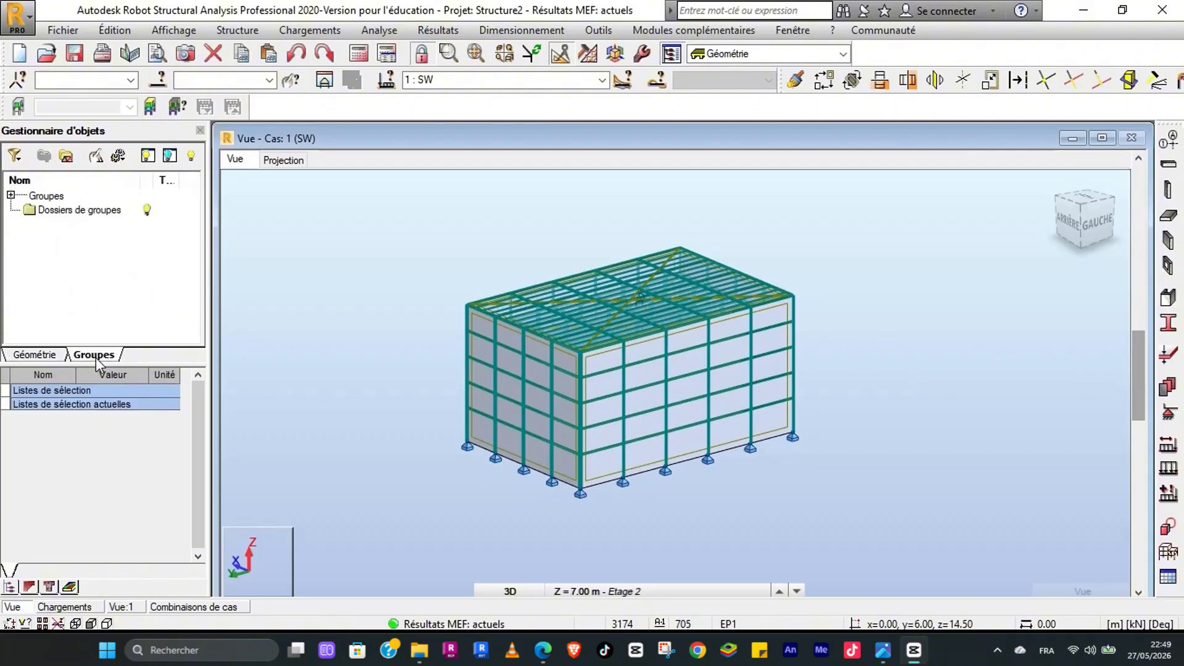
click(16, 199)
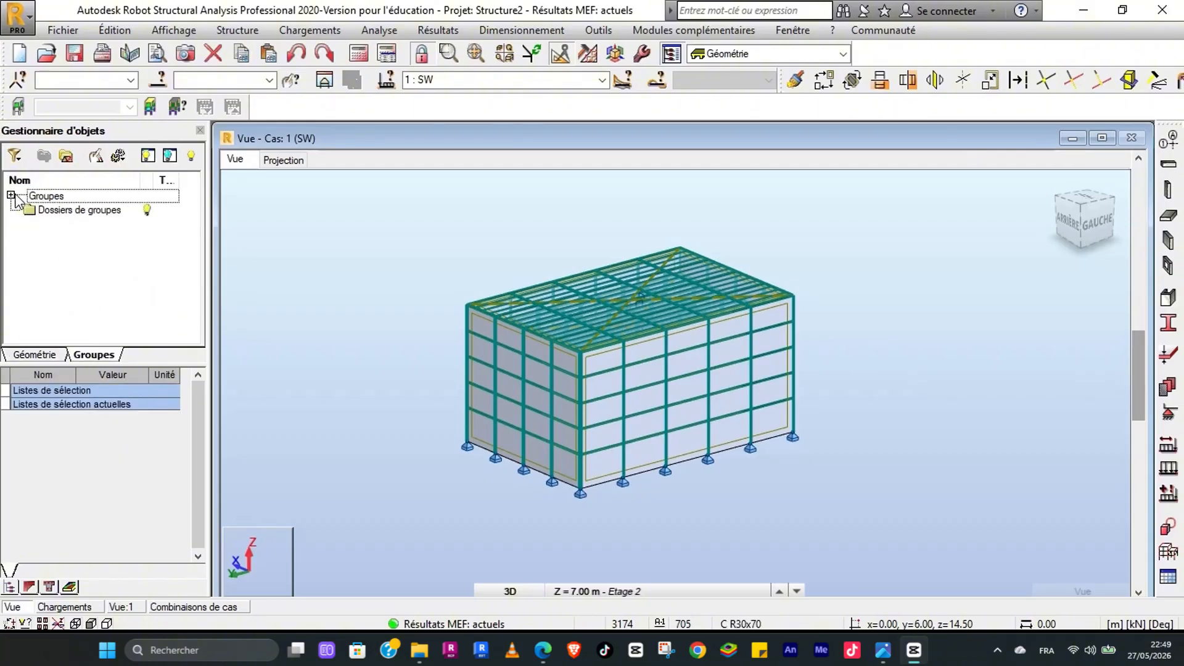
click(11, 196)
drag(190, 206, 201, 271)
click(99, 279)
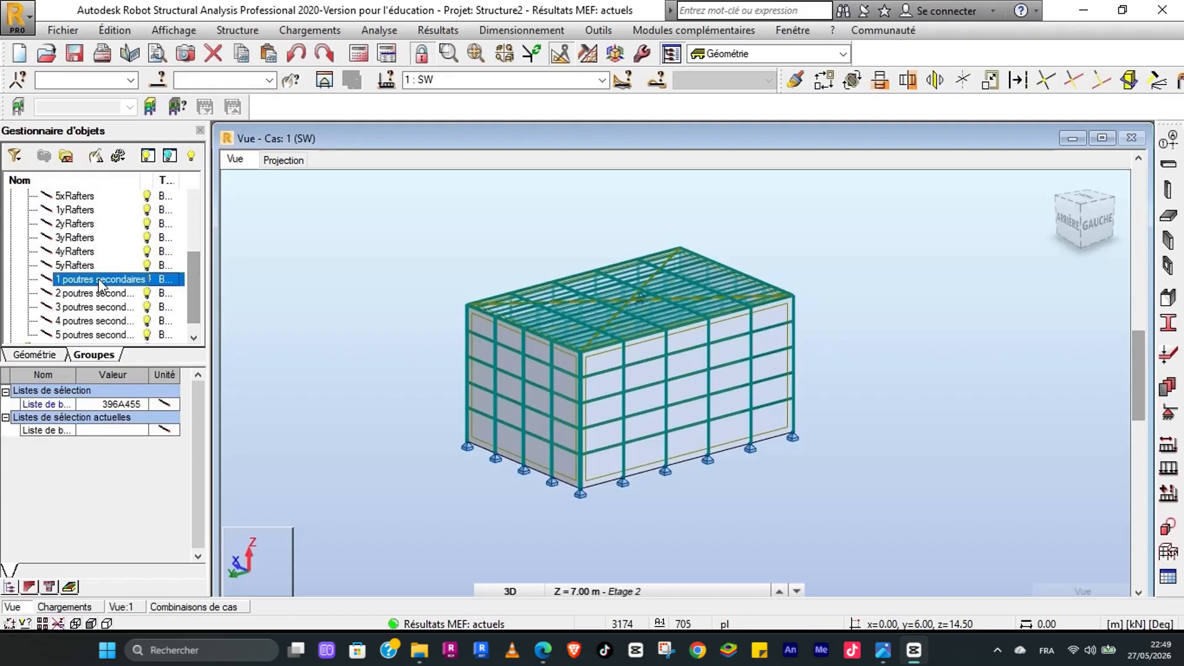
right_click(98, 279)
click(161, 357)
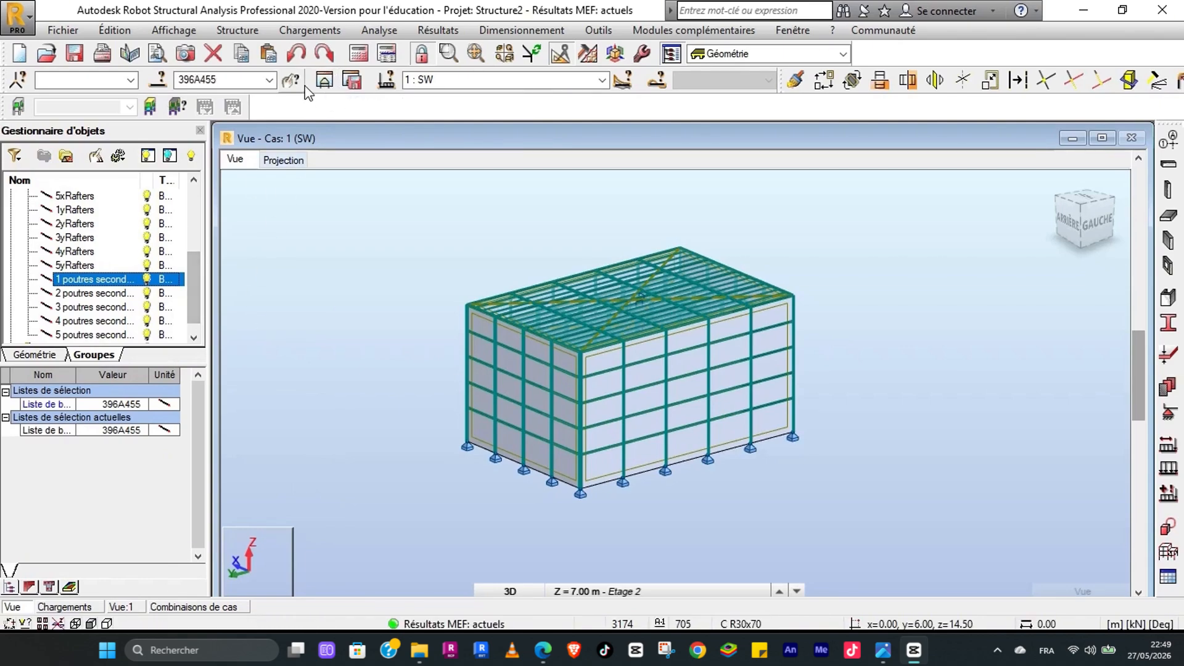
click(325, 80)
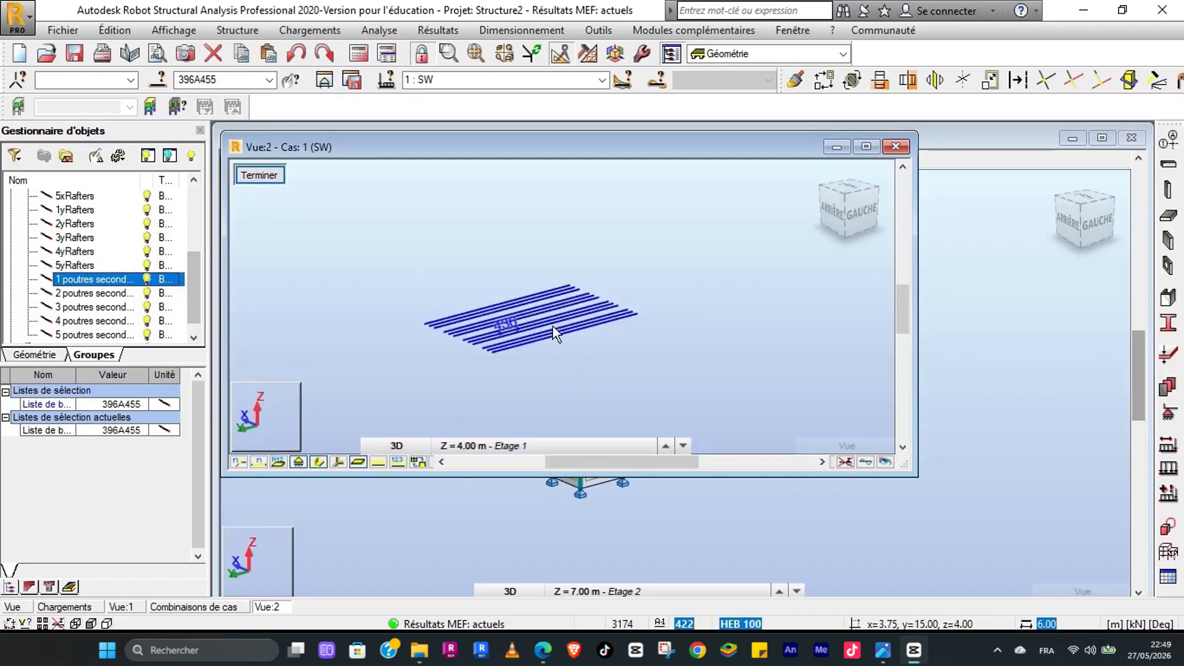
click(902, 148)
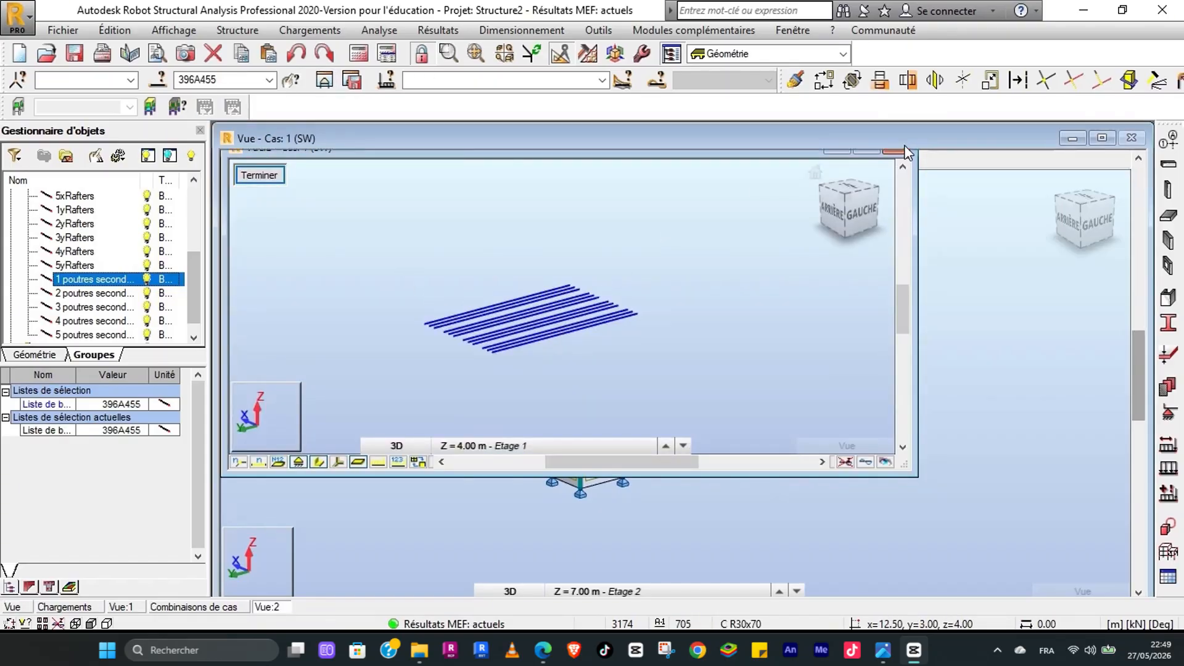
Step: Open the steel bar design workspace for the selected secondary beams
click(538, 31)
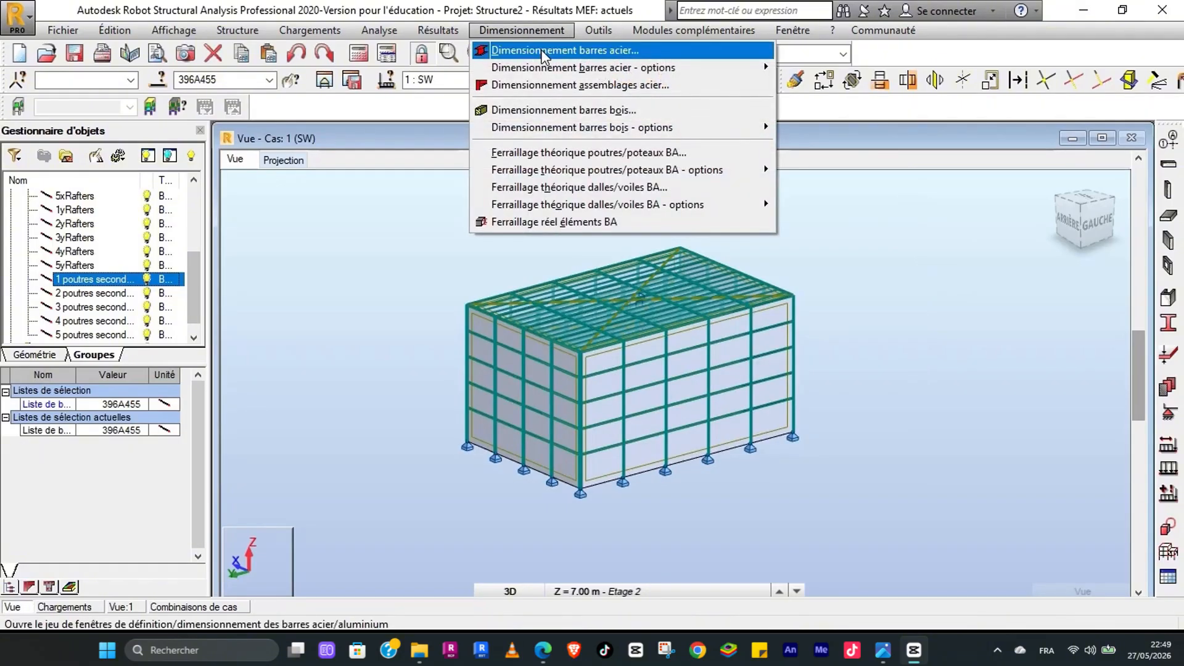
click(541, 49)
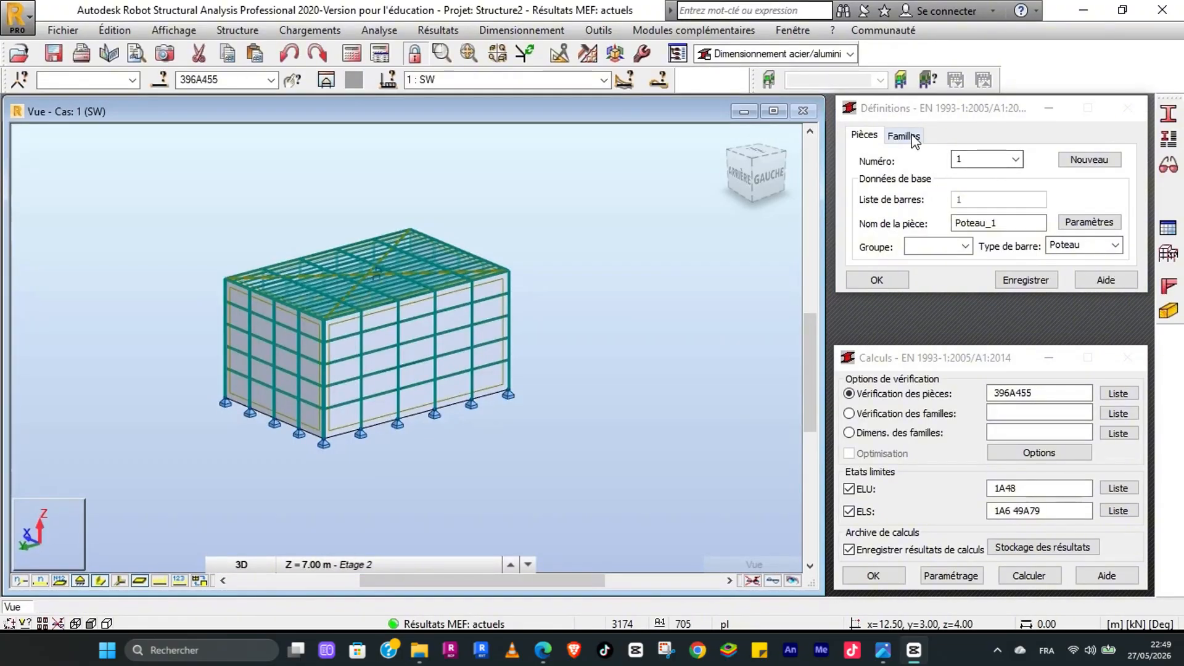
Step: Create design family 1 and set its member list to bars 396A455, copied from the current bar selection
click(903, 136)
click(1074, 162)
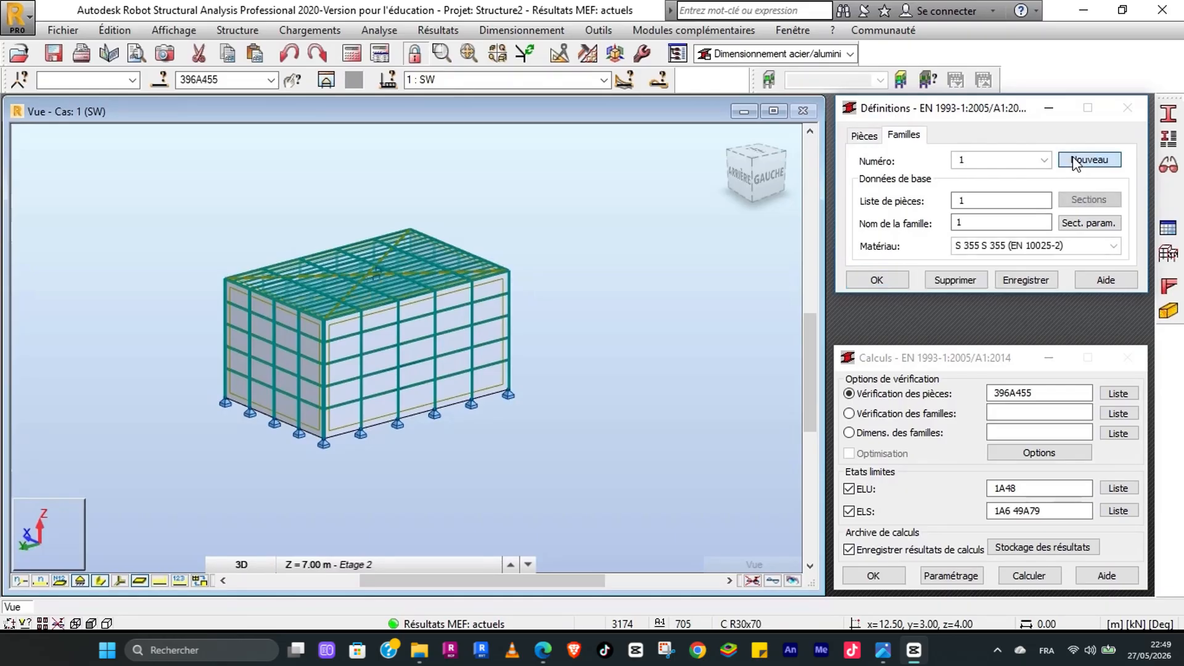
click(961, 200)
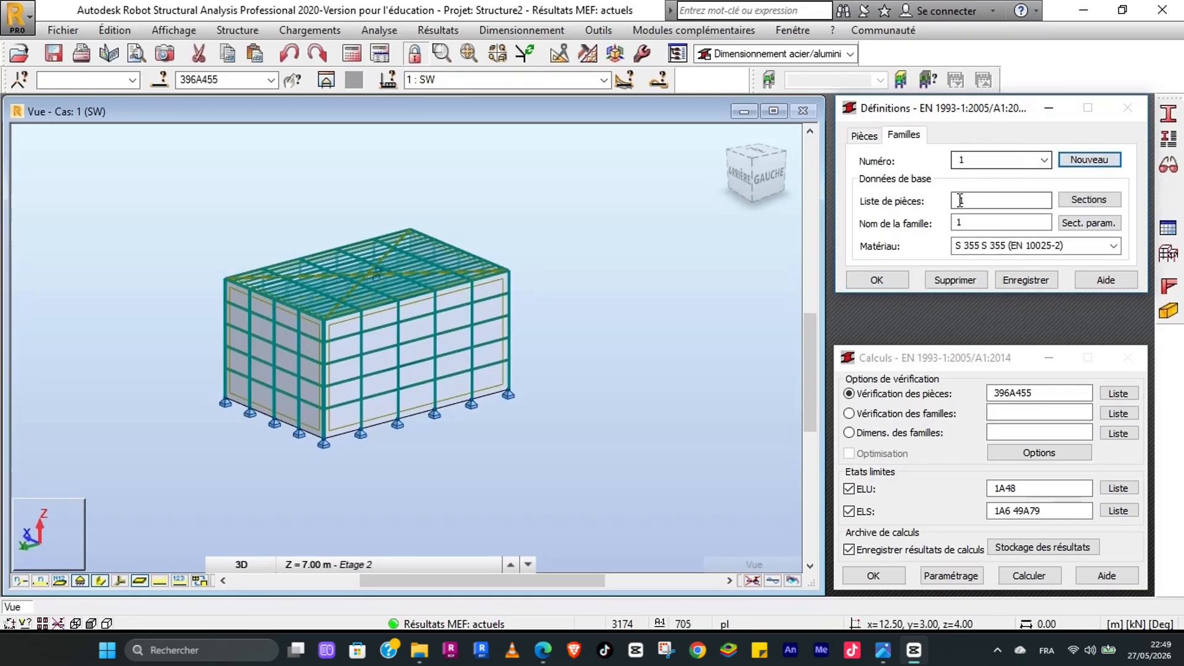
key(BackSpace)
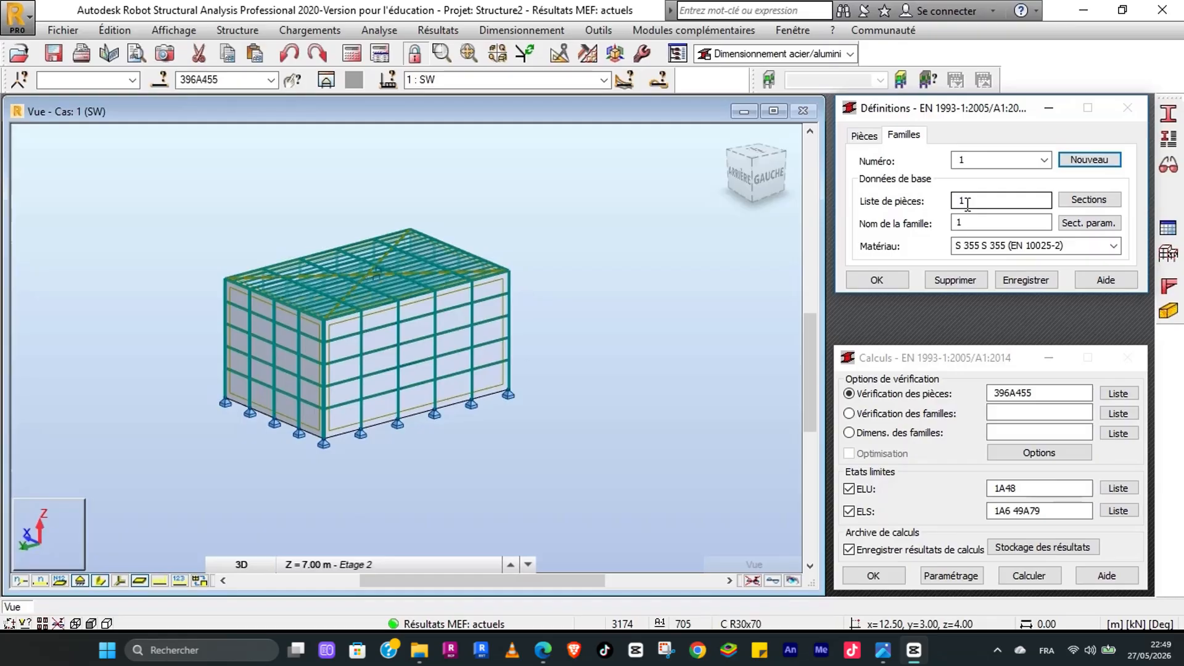
click(967, 199)
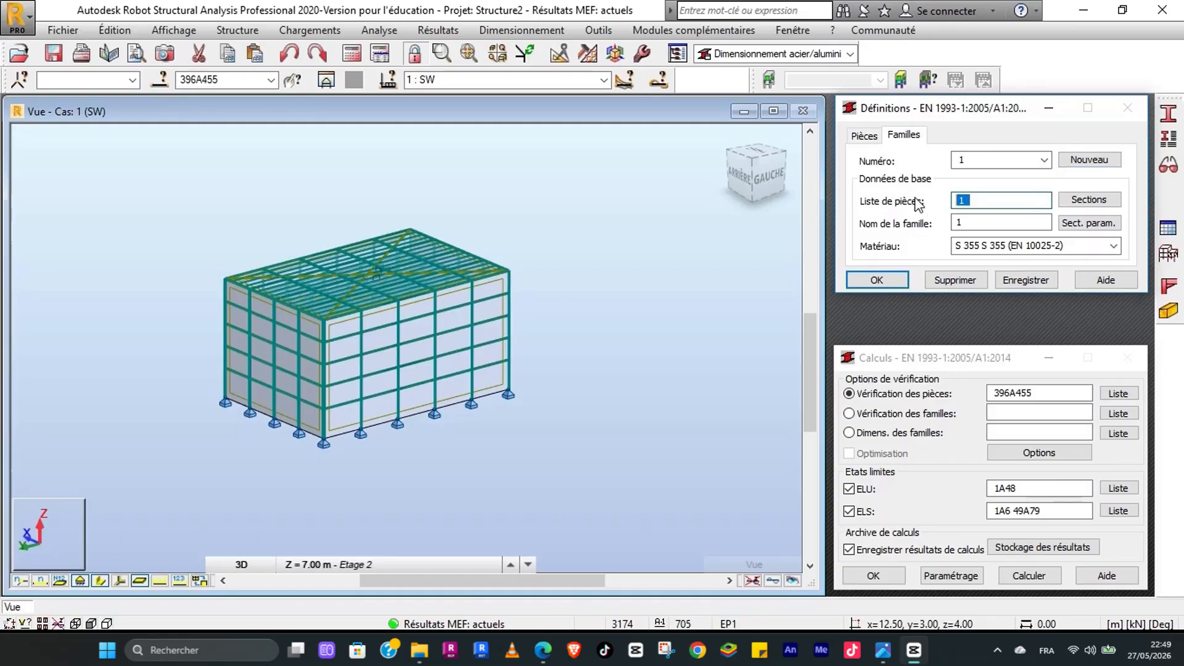
click(204, 80)
key(ctrl+c)
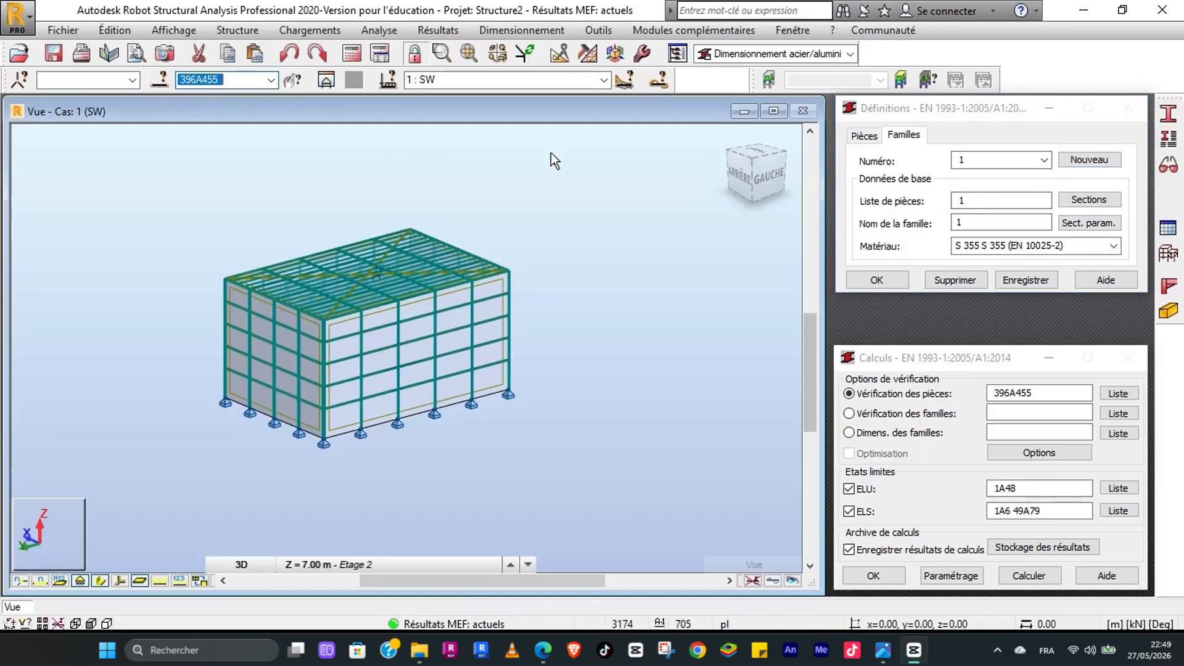
double_click(957, 202)
key(ctrl+v)
Step: Name the new design family "1 poutres secondaires"
click(954, 223)
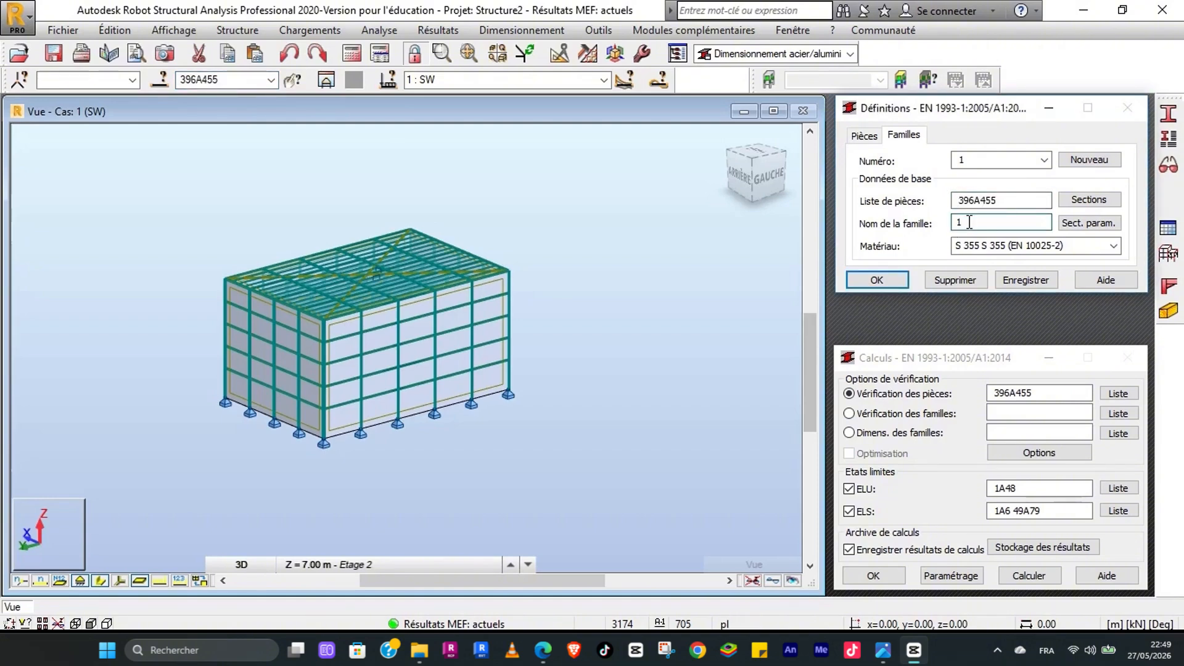
double_click(970, 222)
text(poutres secondaires)
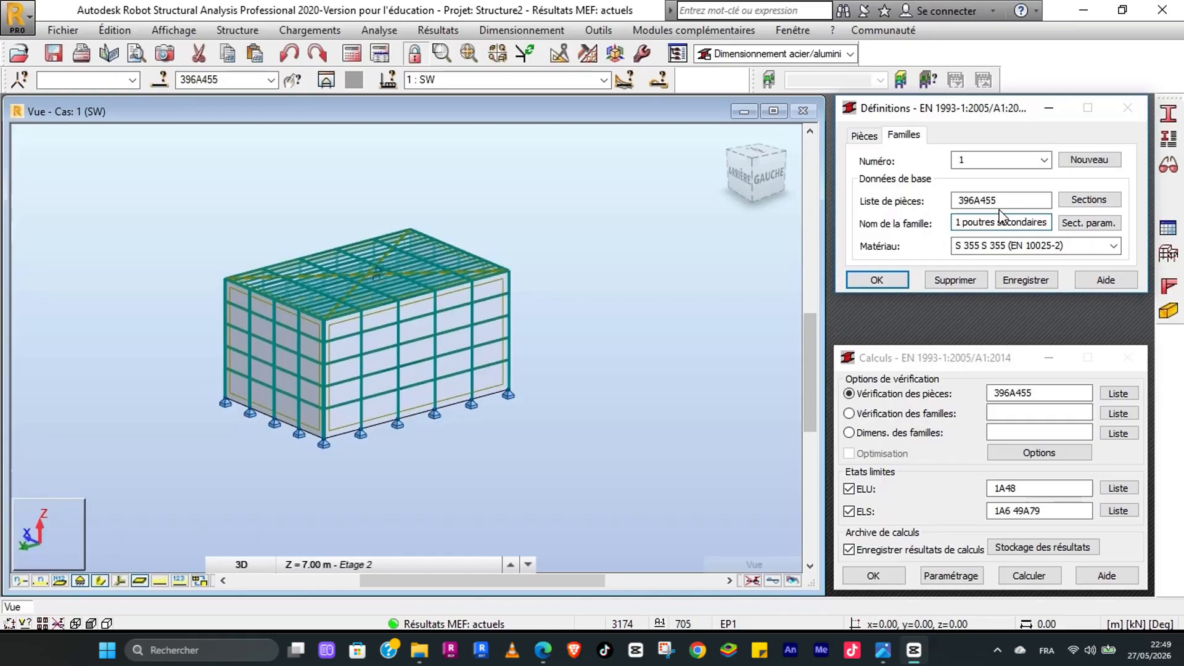
Step: Open the section selection for the secondary-beam family and browse the profile families of the Europe database
click(1091, 199)
drag(1013, 216, 757, 183)
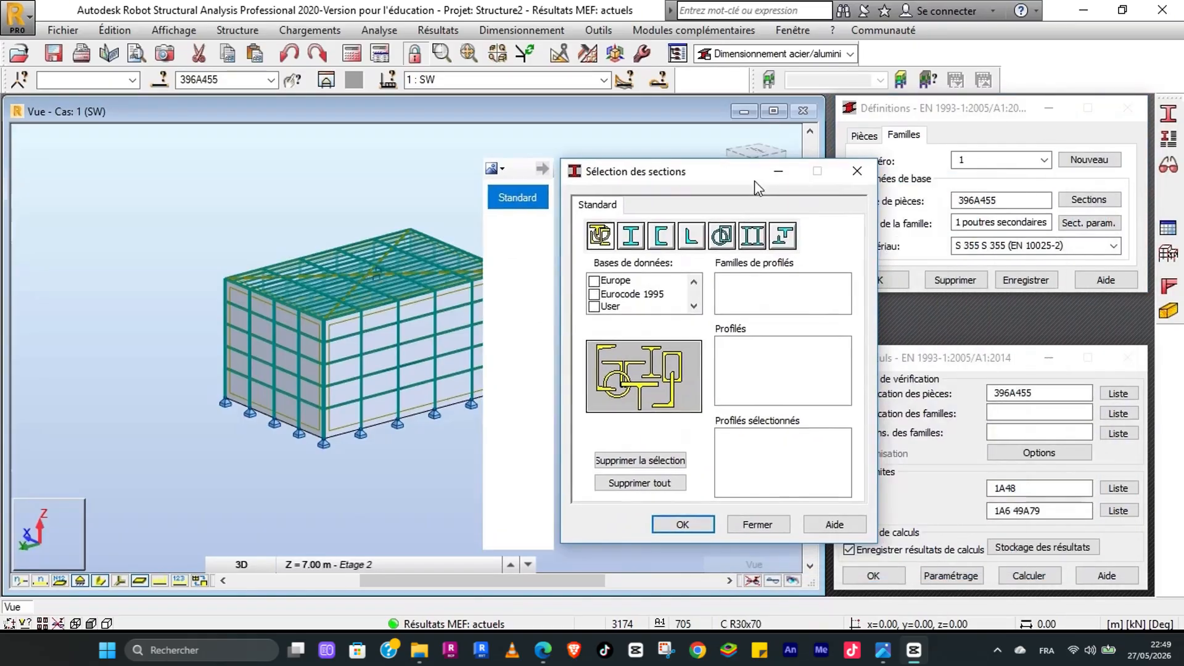
click(608, 282)
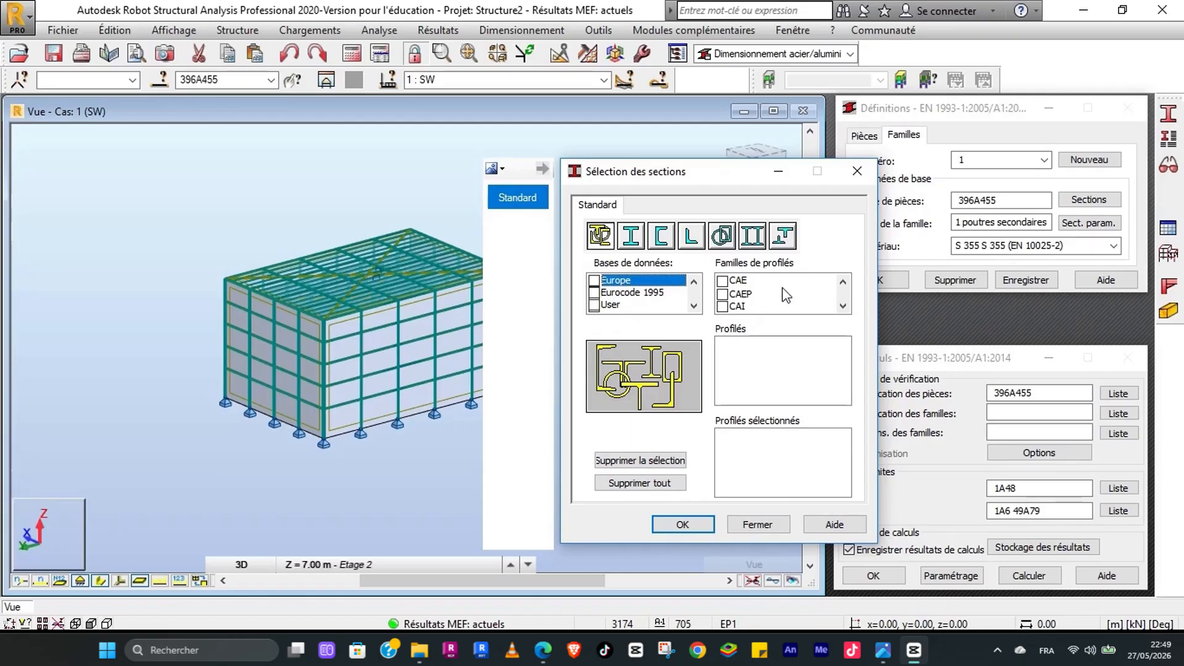
click(843, 306)
click(843, 306)
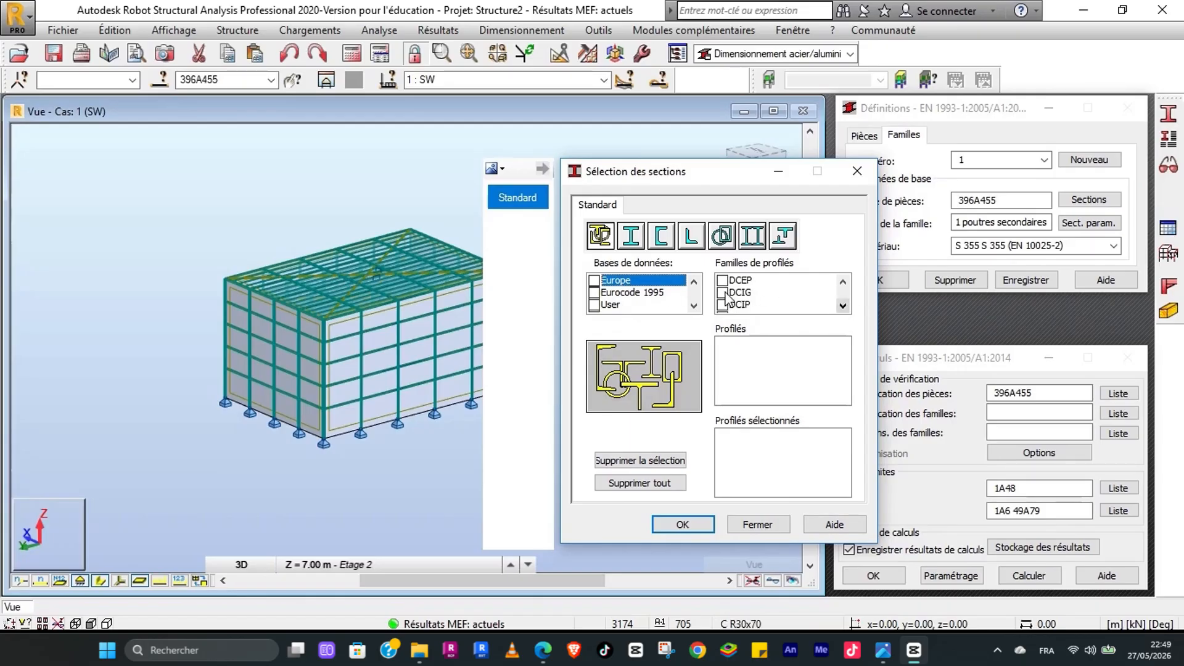
click(594, 282)
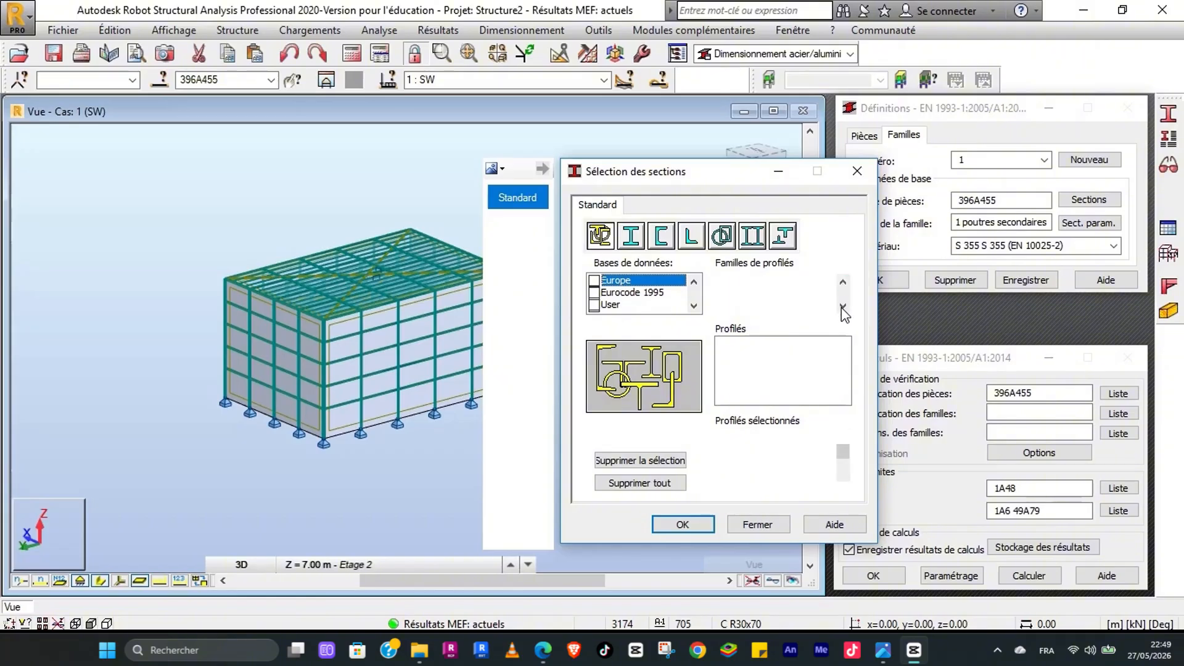
click(843, 305)
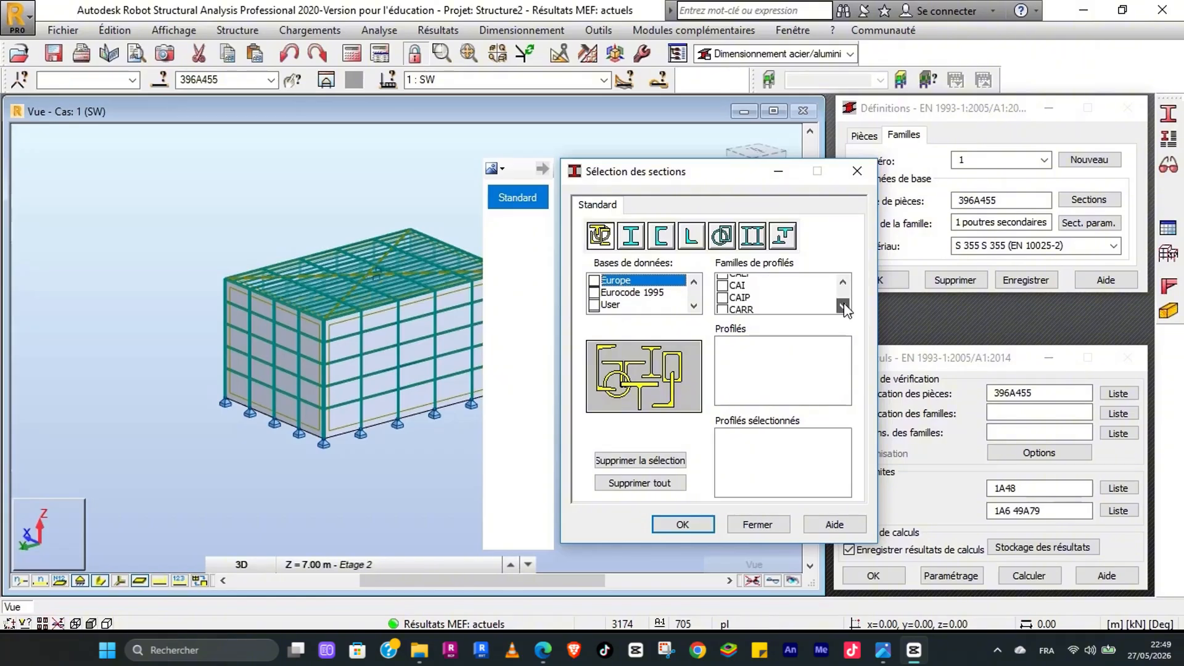
Step: Filter to I-sections, add the whole HEB series as the family's candidate profiles, and save the family definition
click(638, 234)
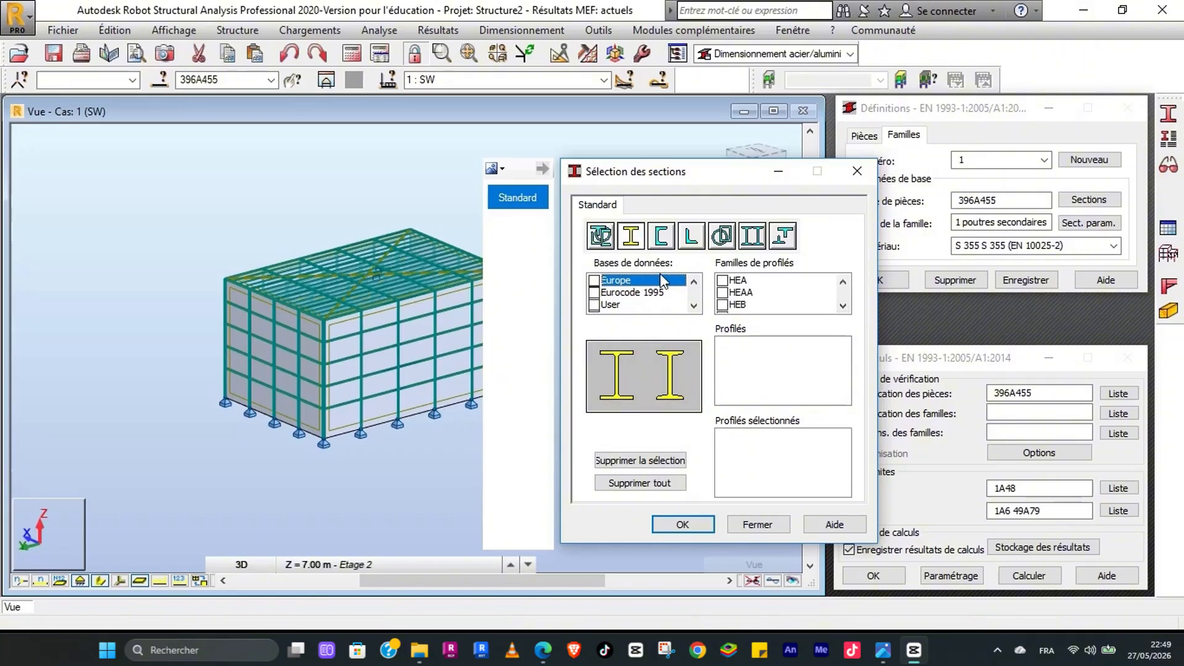
click(843, 306)
click(842, 306)
click(723, 282)
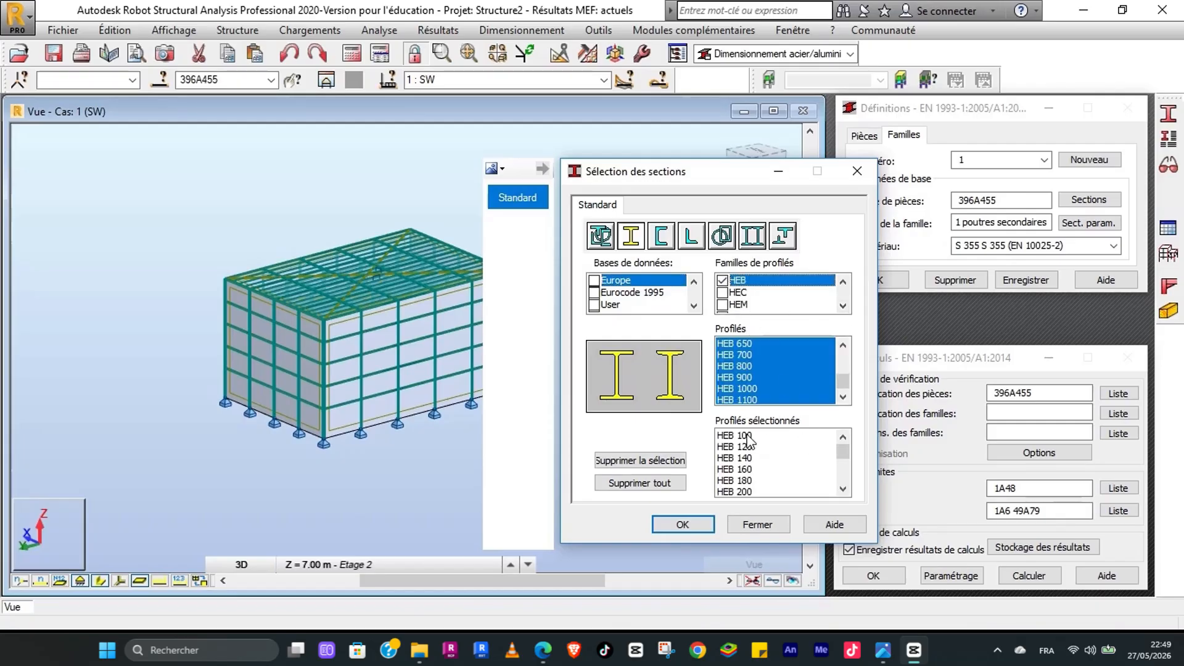
drag(842, 454, 843, 475)
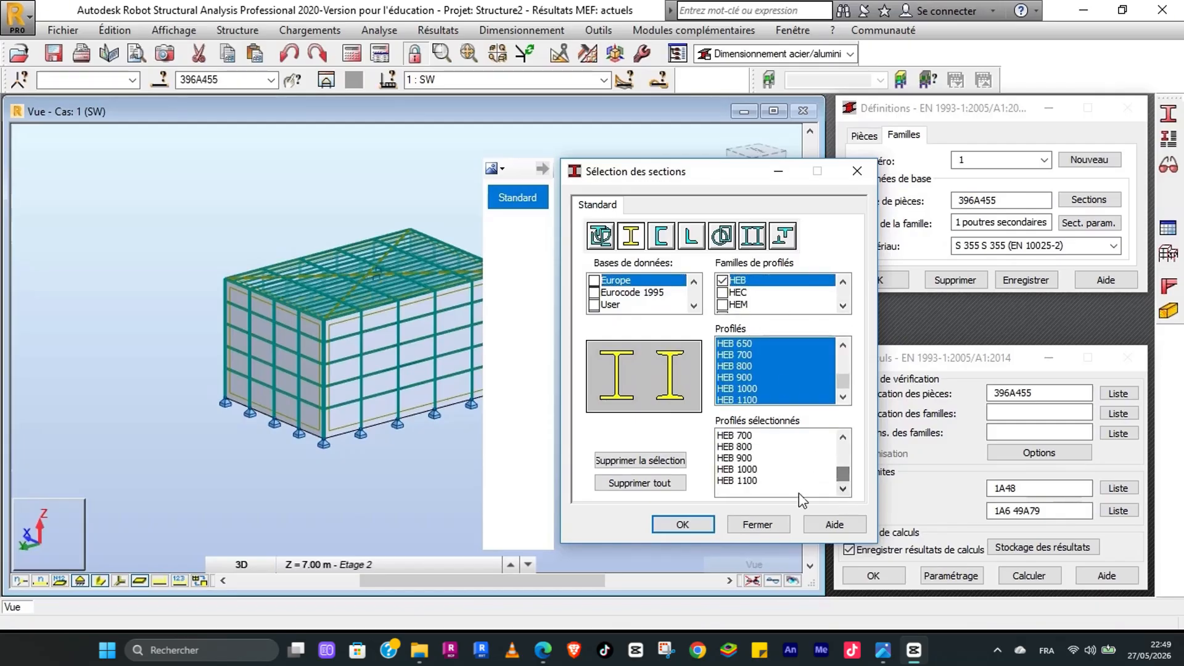
shift+click(738, 480)
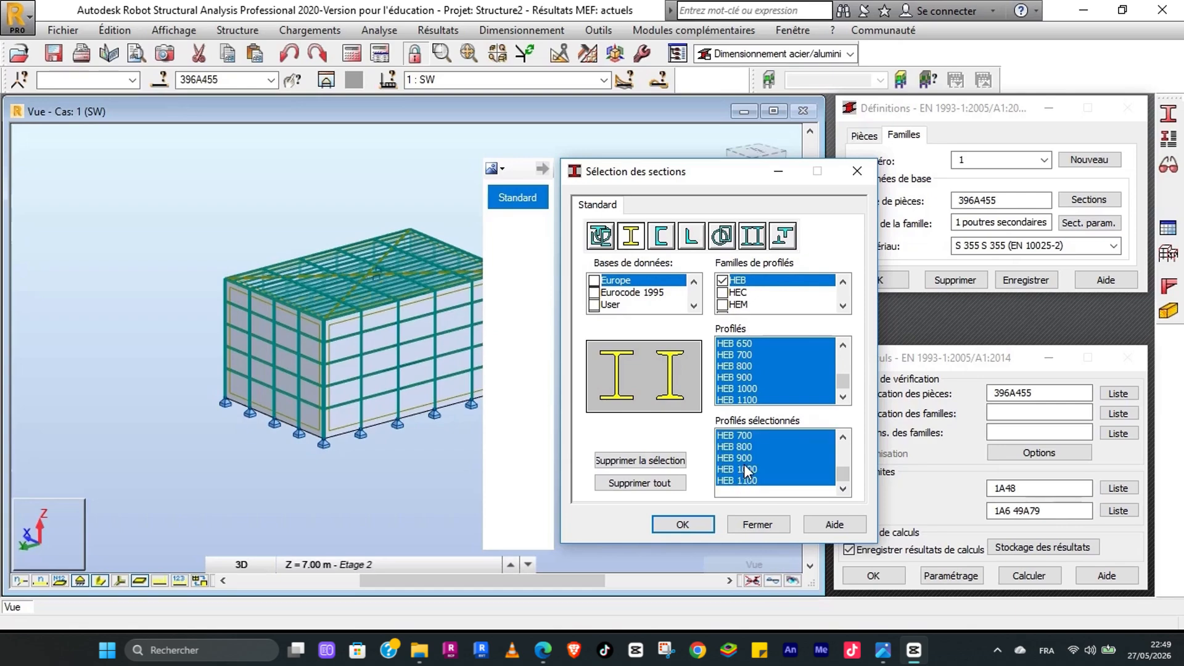
click(690, 523)
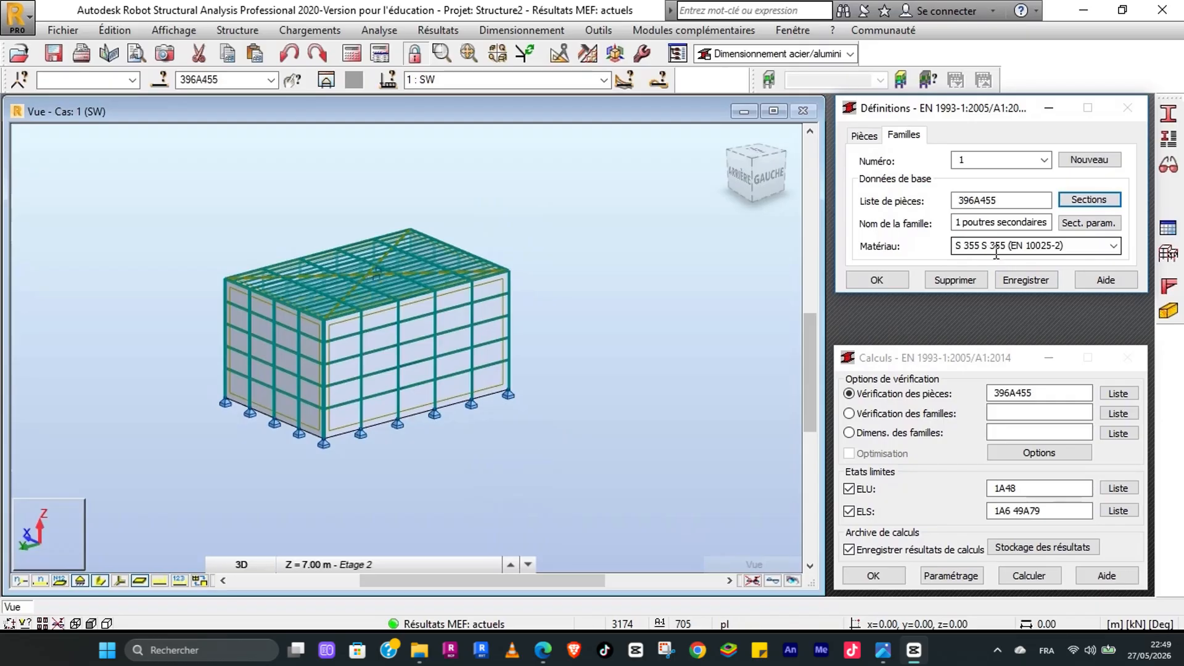
click(1010, 282)
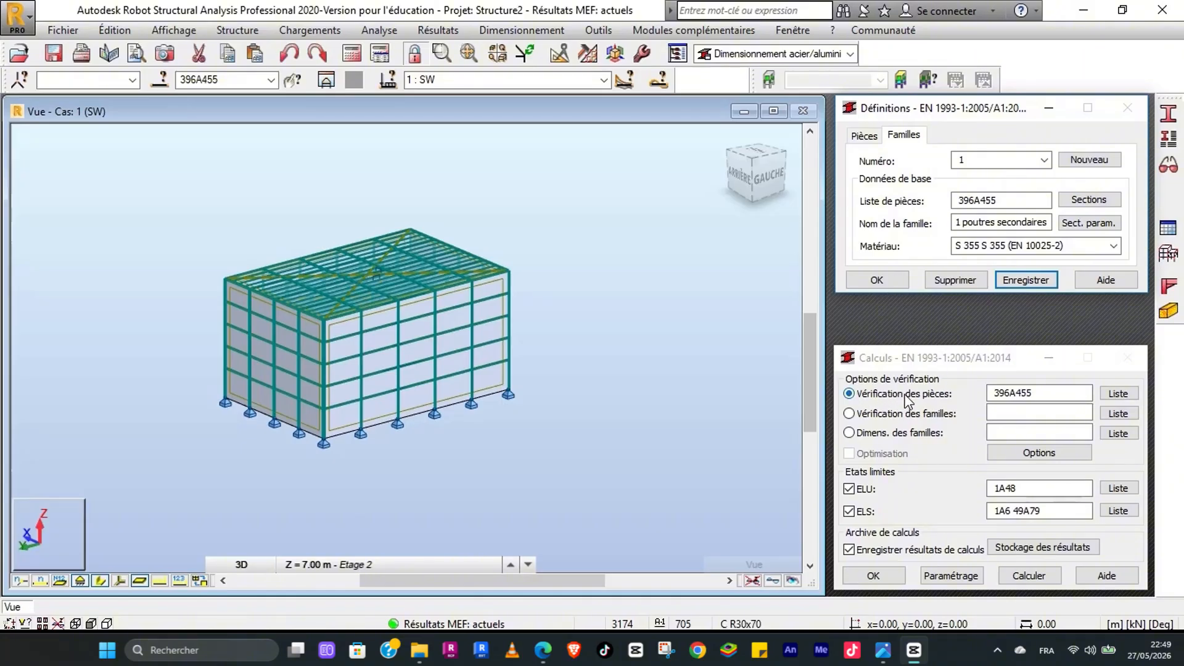
Step: Set the verification option to family design (Dimens. des familles) for family 1
click(854, 434)
click(851, 433)
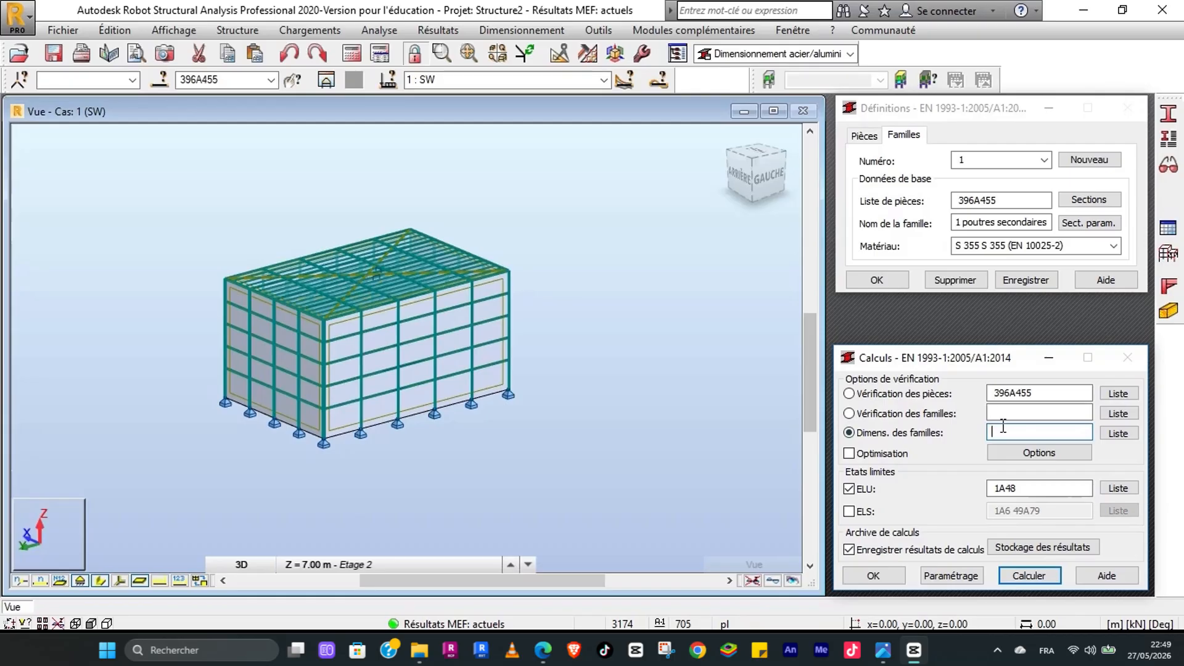
text(1)
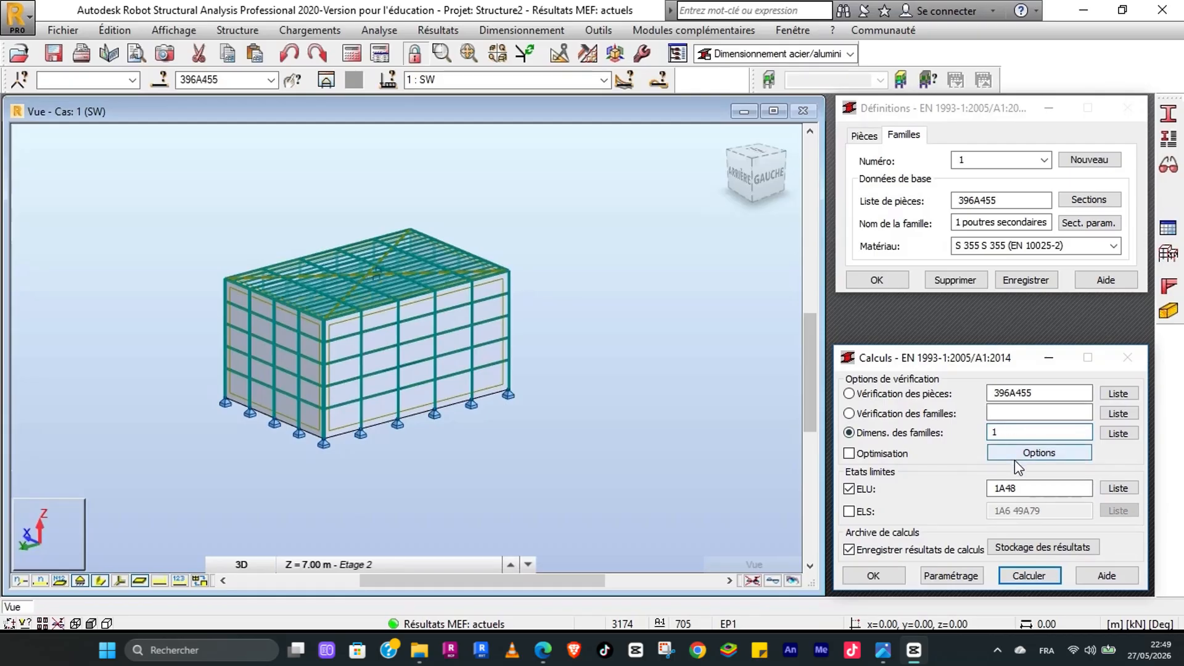
Step: Try to choose the ELU combinations 7 to 48 as the ultimate limit state cases for the calculation
click(1116, 490)
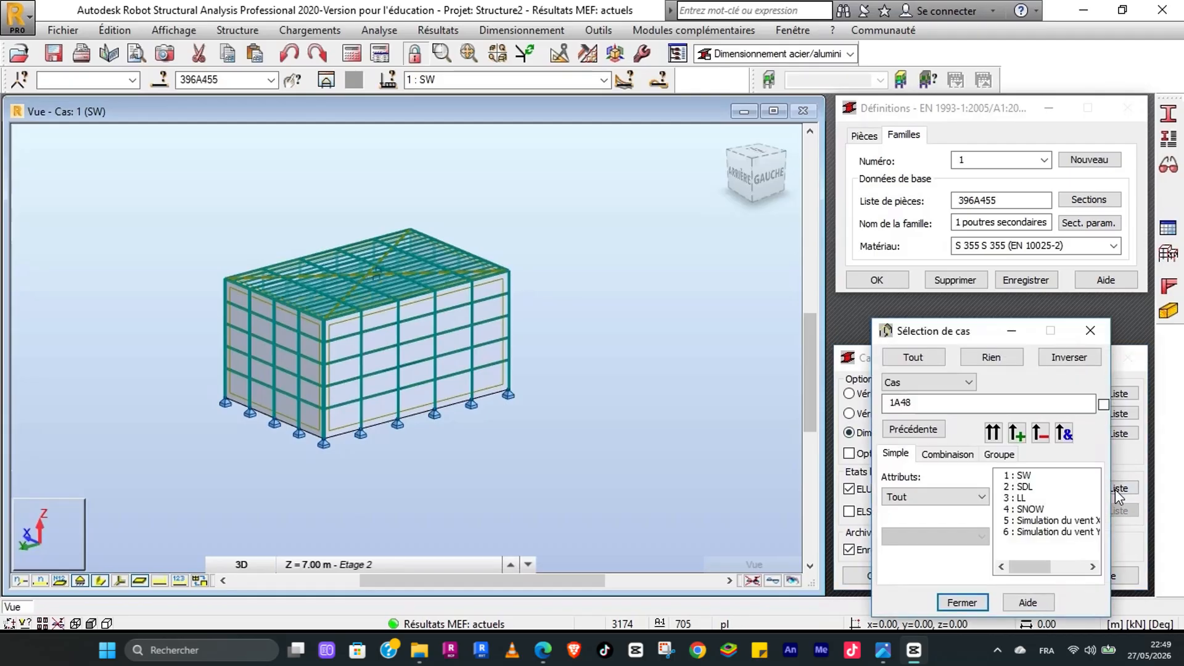
click(936, 495)
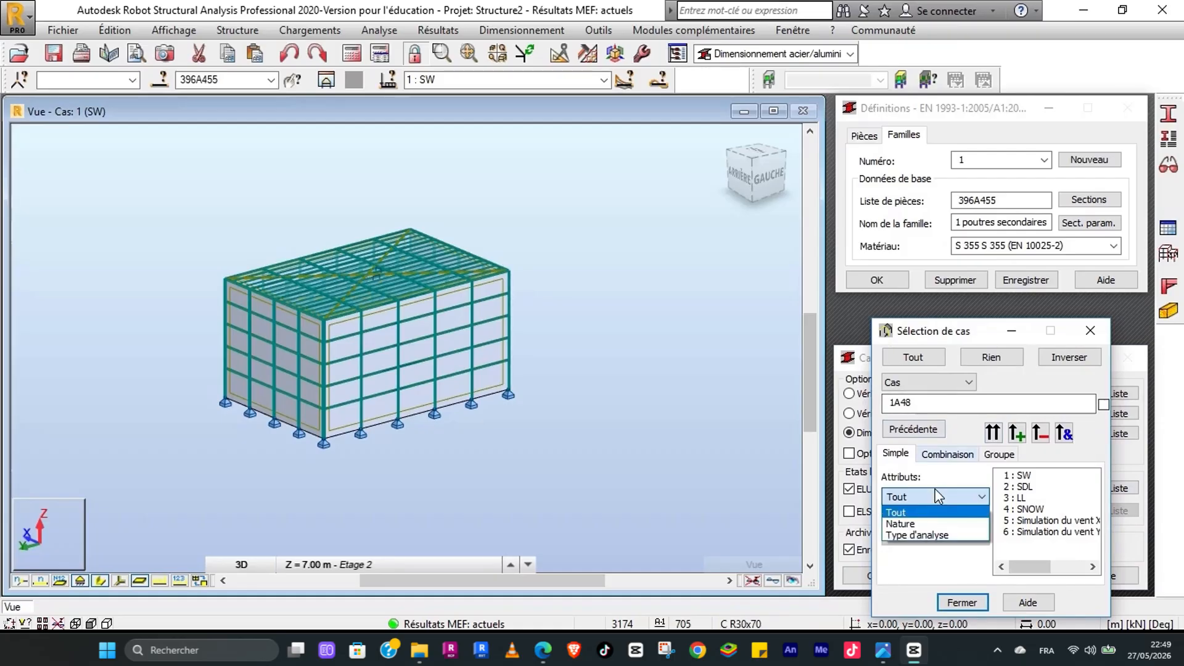
click(950, 467)
click(950, 467)
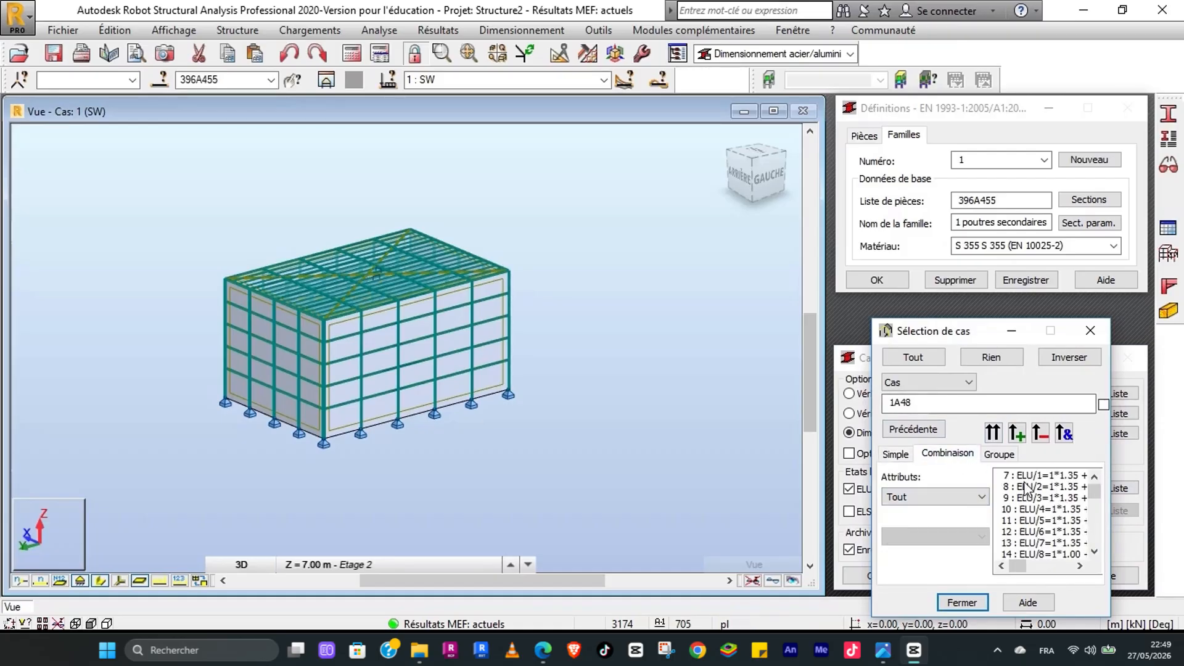
drag(980, 336, 553, 212)
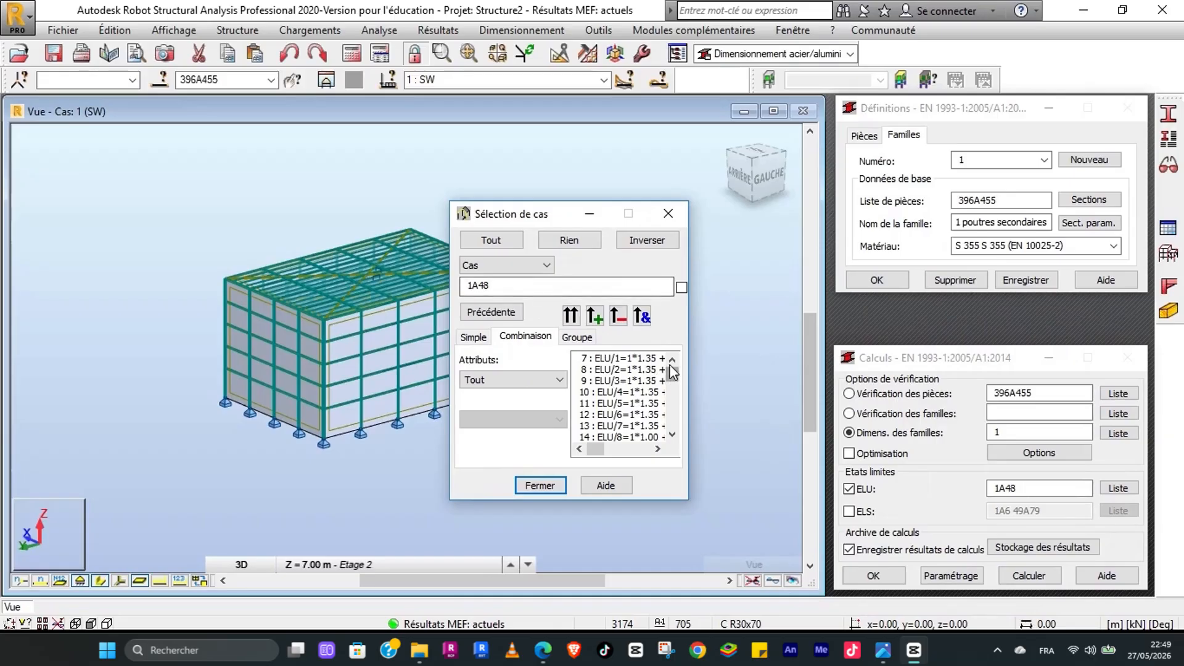
click(604, 357)
mouse_move(676, 382)
mouse_down()
mouse_move(674, 412)
mouse_move(672, 400)
mouse_up()
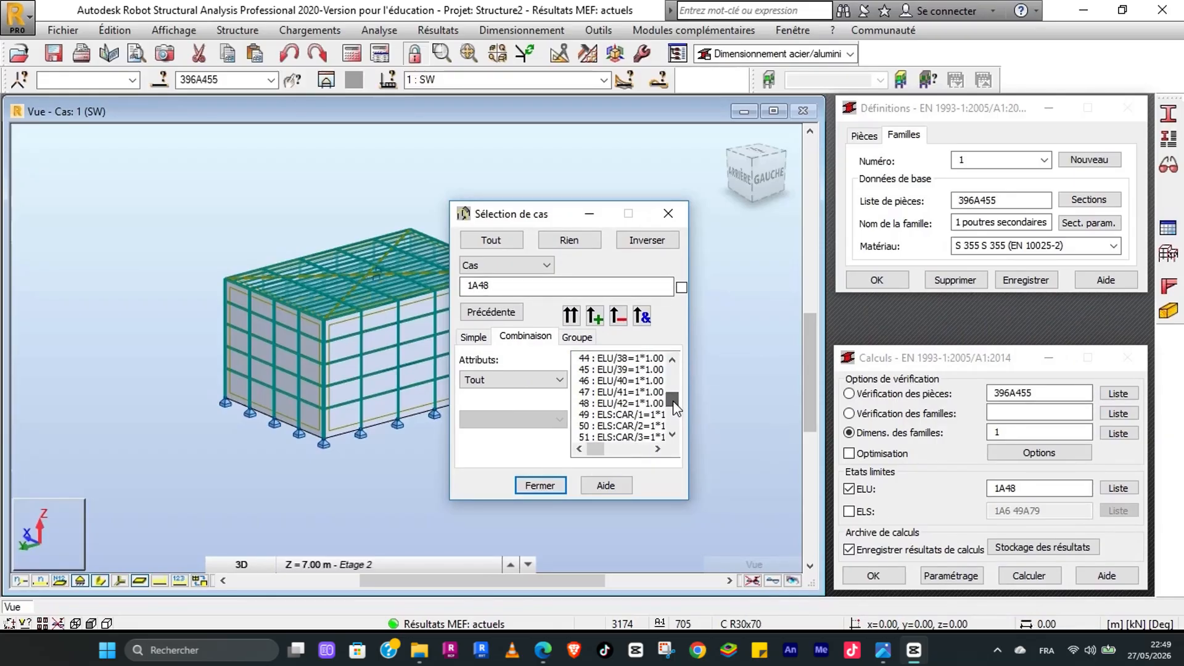
shift+click(589, 404)
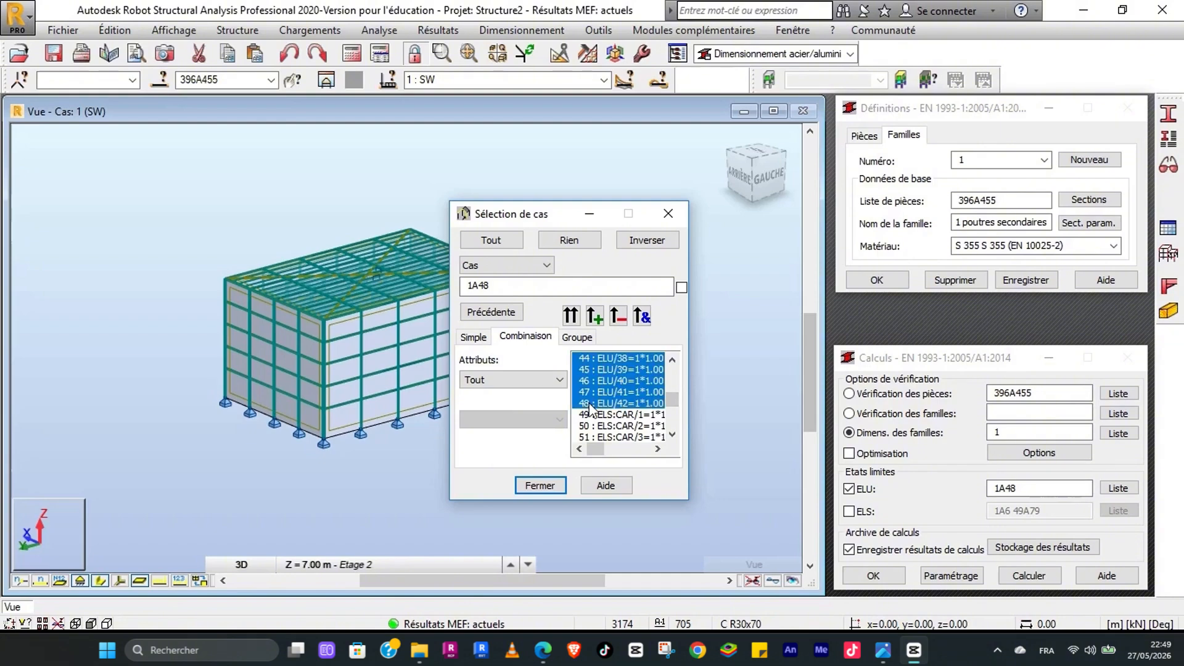
click(541, 486)
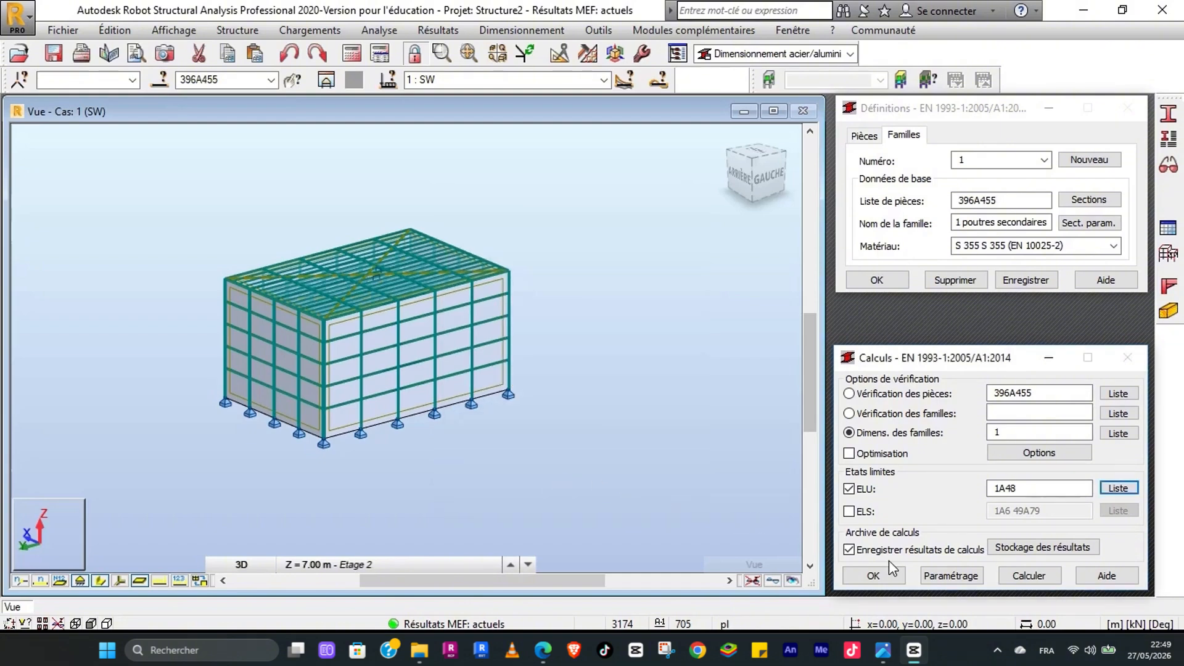
Step: Run the ELU design of family 1 and open the detailed results for the HEB 100 profile
click(1017, 572)
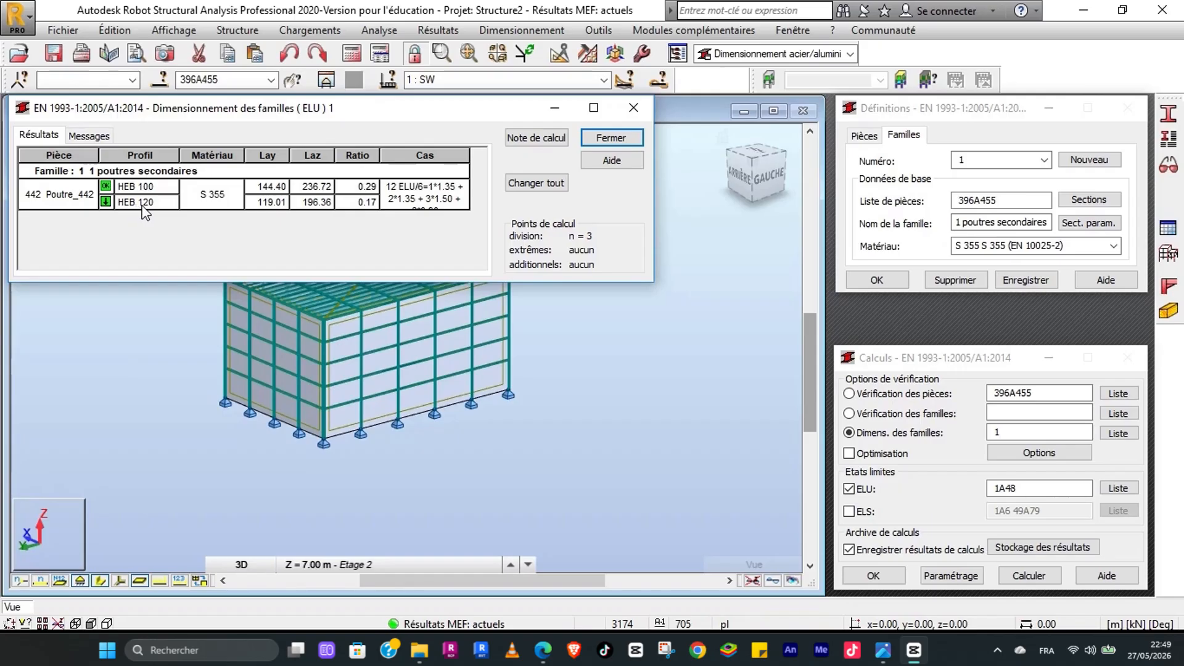
double_click(139, 186)
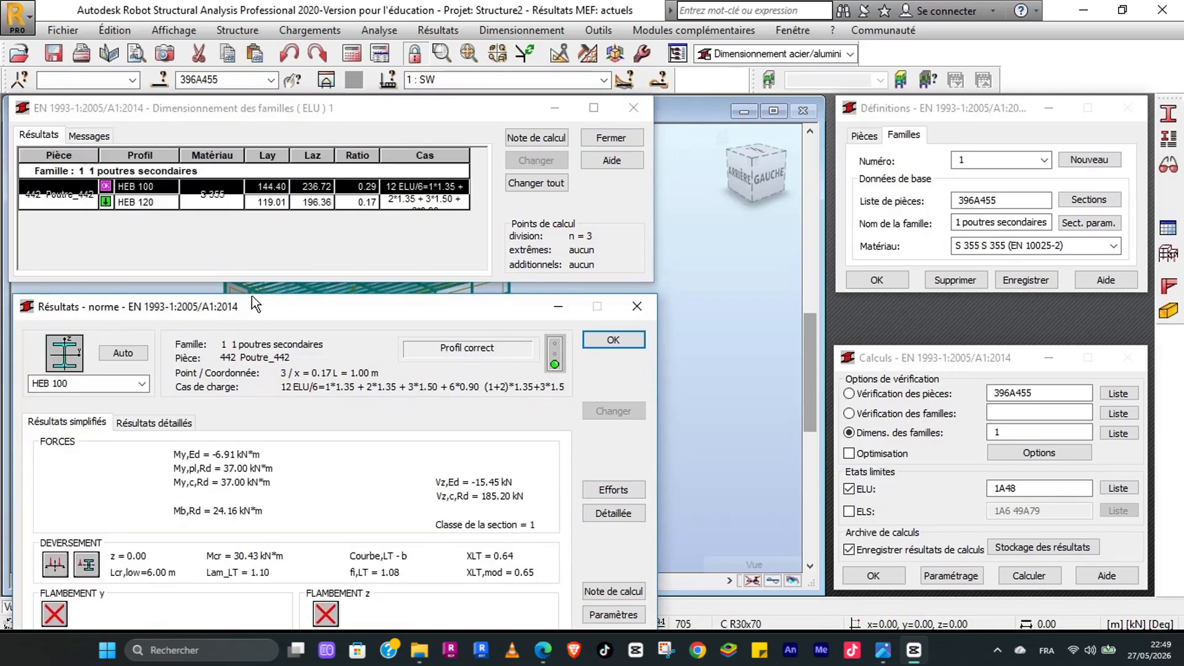
drag(259, 314, 376, 121)
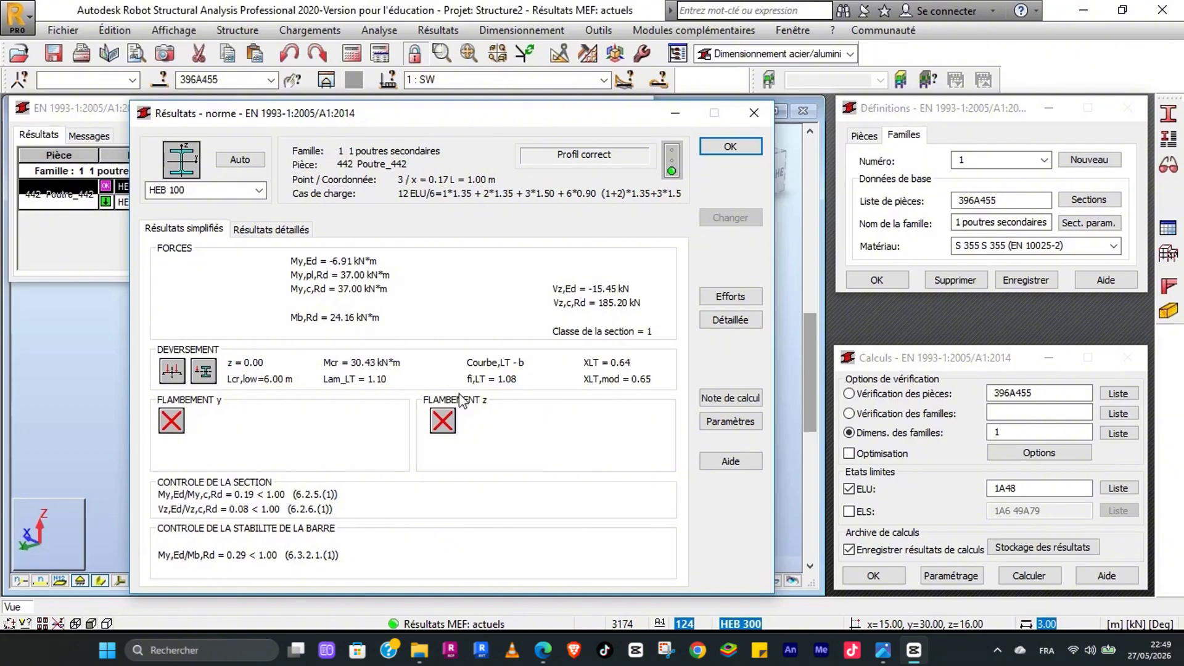
Step: Generate the calculation note for the HEB 100 profile and read it through to the verification formulas
click(727, 401)
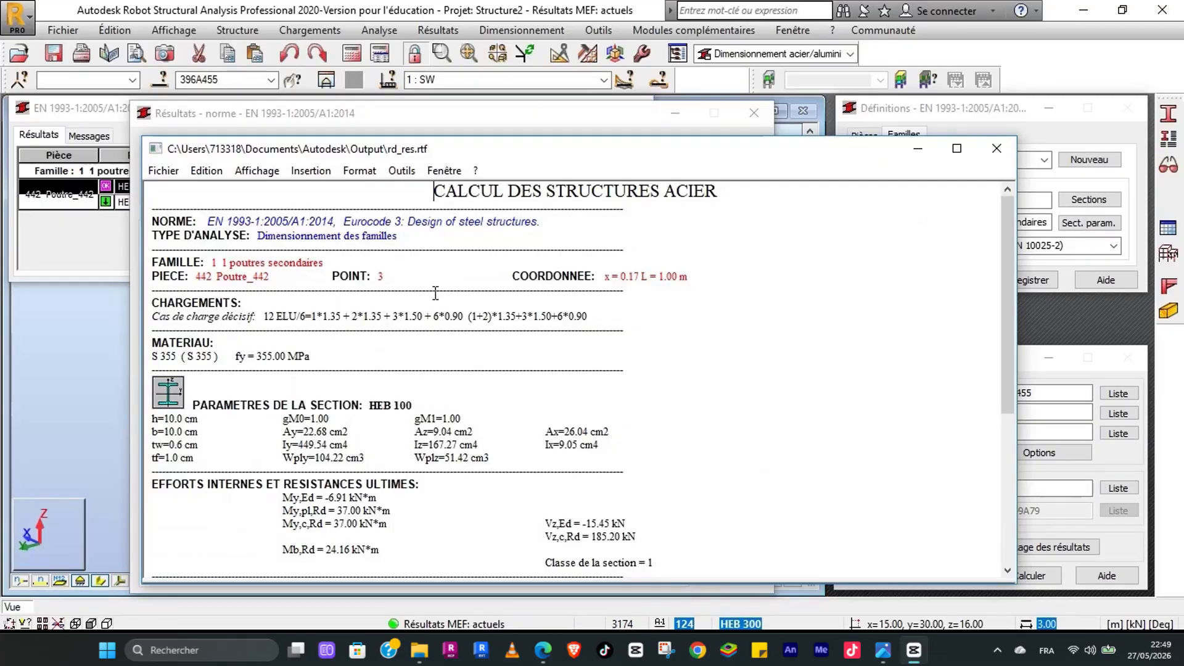
scroll(438, 298, down, 1)
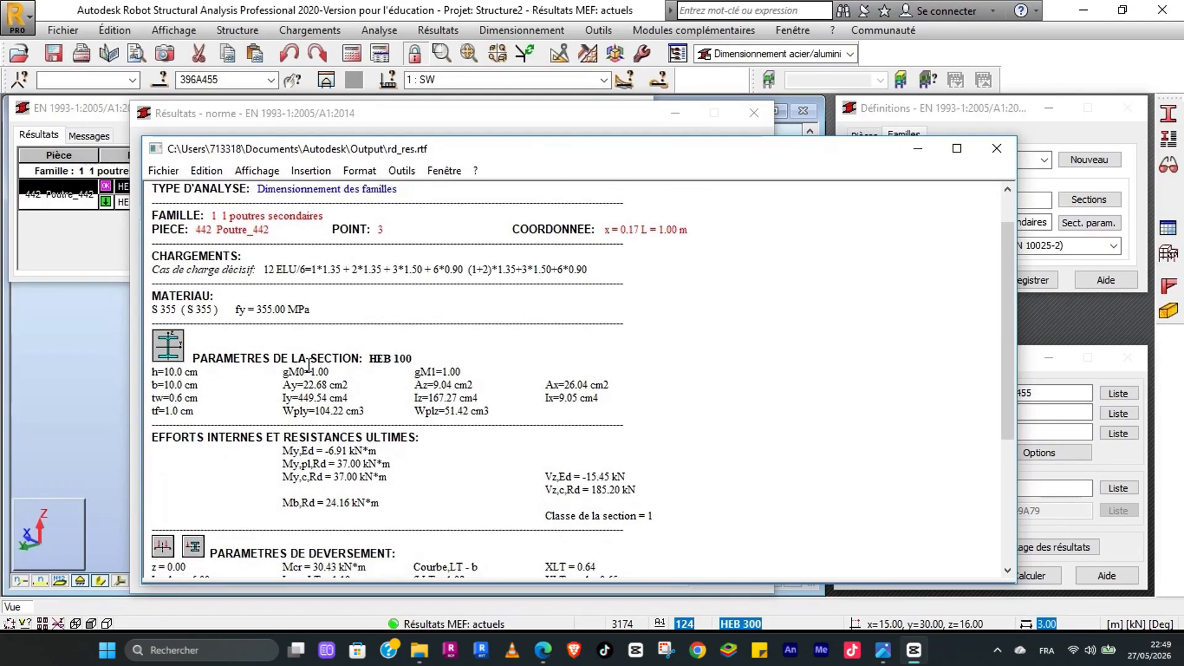
scroll(339, 382, down, 1)
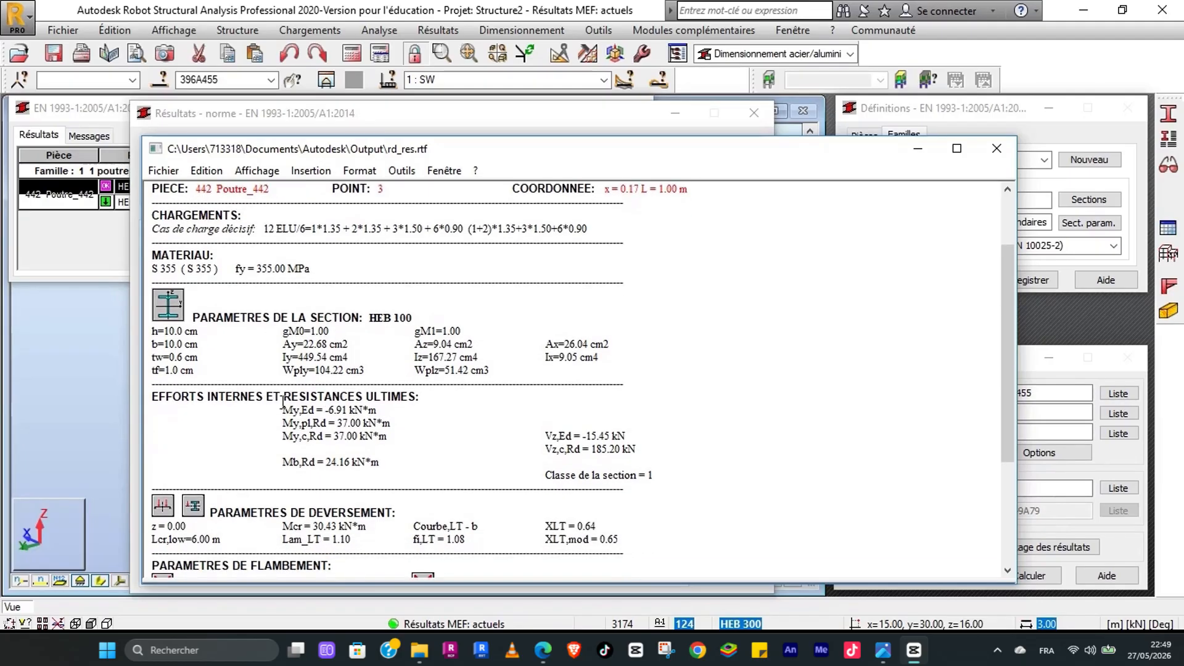
scroll(361, 409, down, 3)
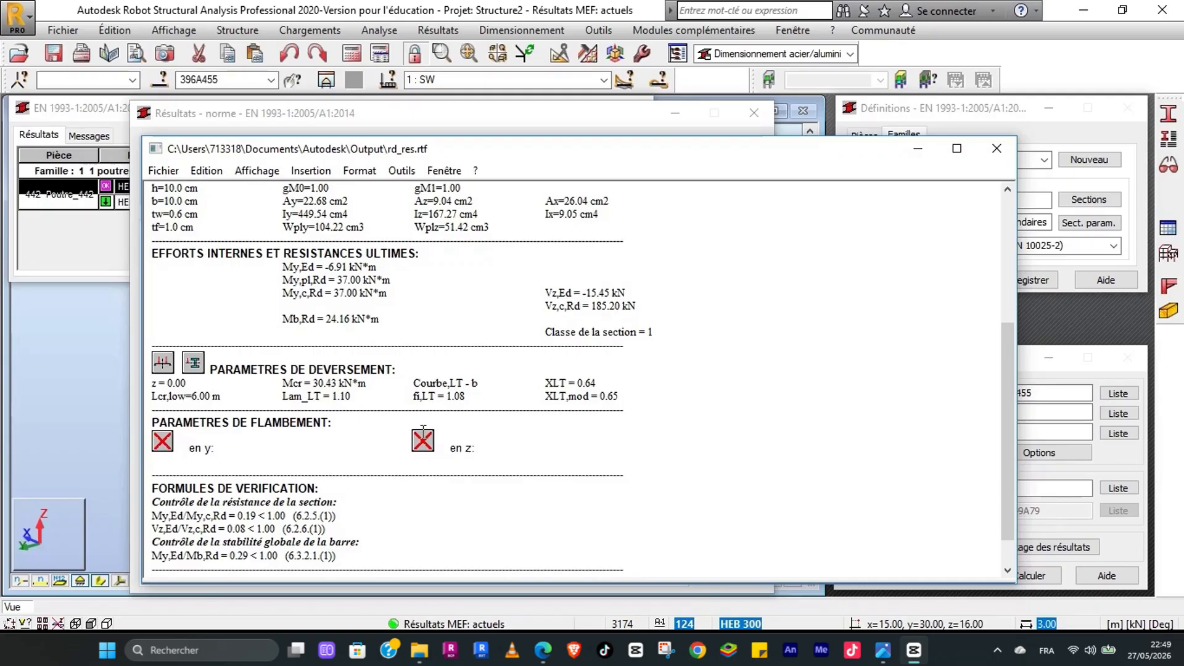
scroll(378, 421, down, 1)
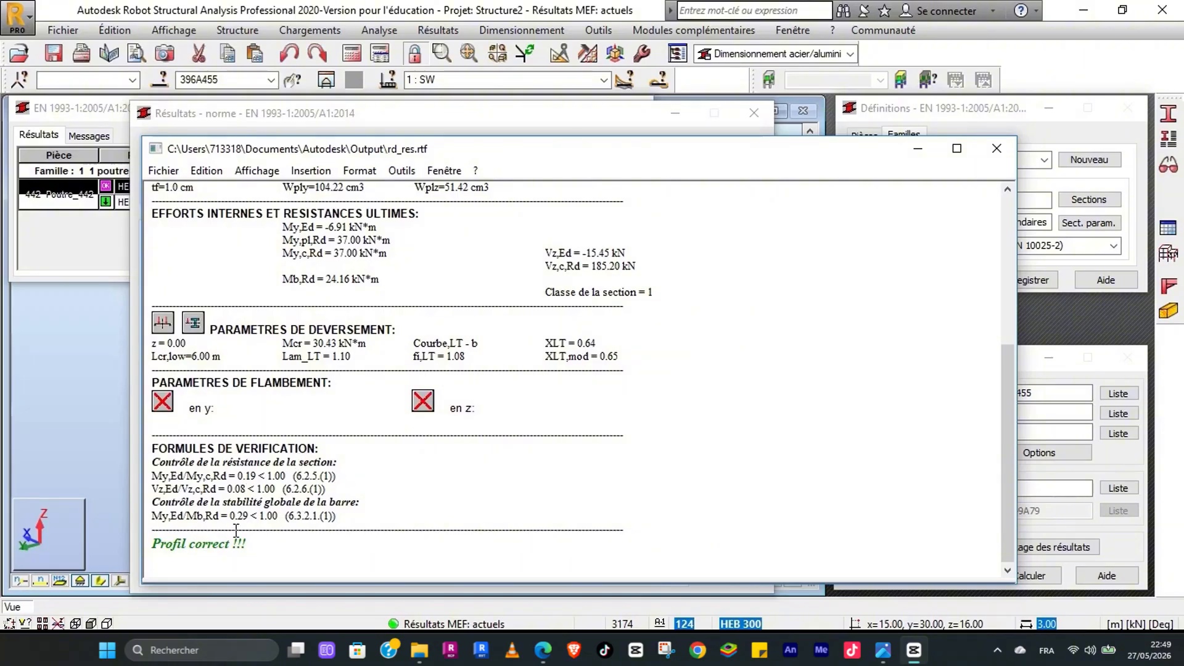
Step: Close the HEB 100 calculation note and the ELU family design results without saving them to the archive
click(997, 148)
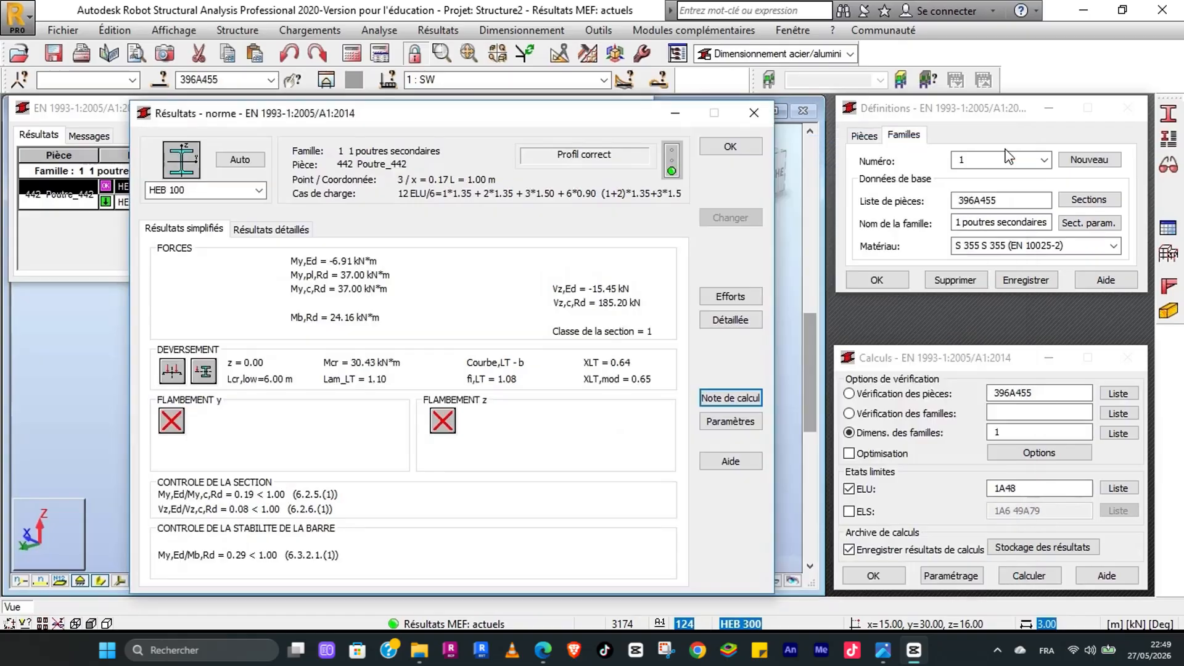
click(757, 115)
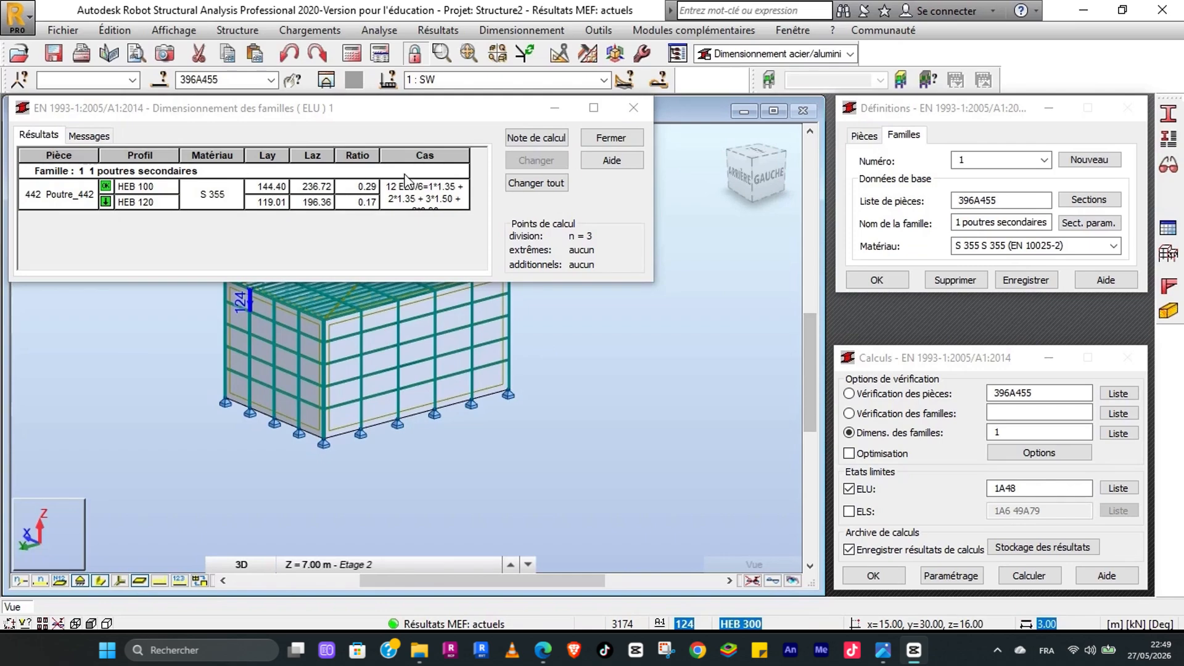
click(596, 137)
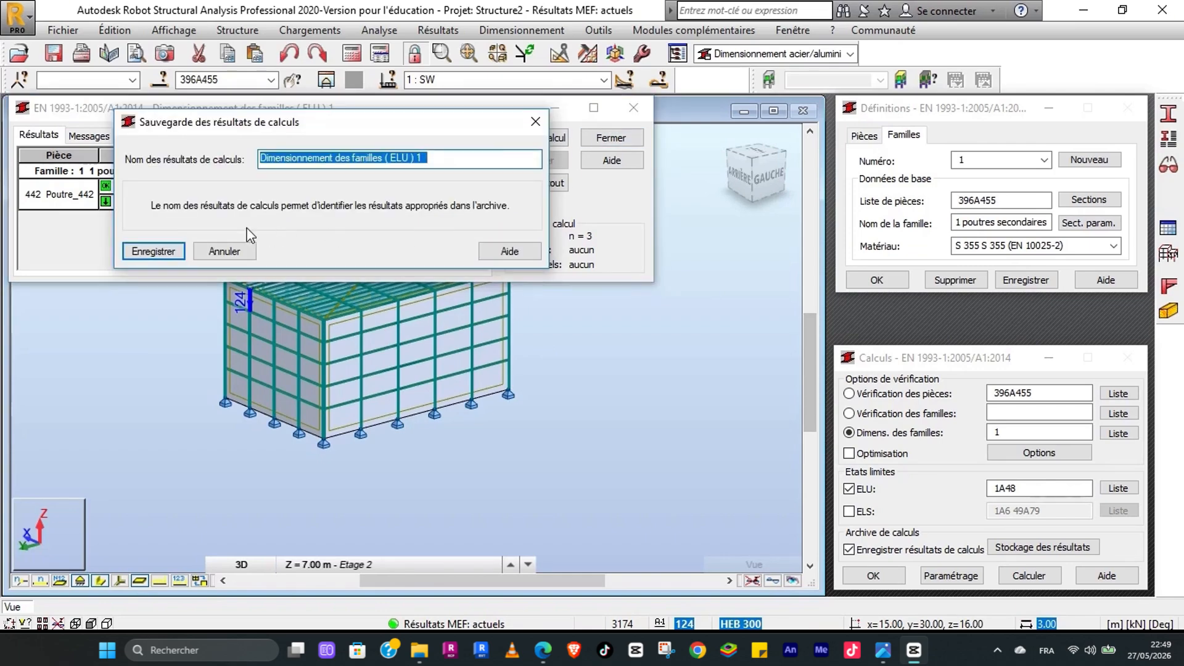
click(245, 253)
Step: Switch the limit state from ELU to ELS and try to choose the ELS combinations up to 79 for the calculation
click(863, 515)
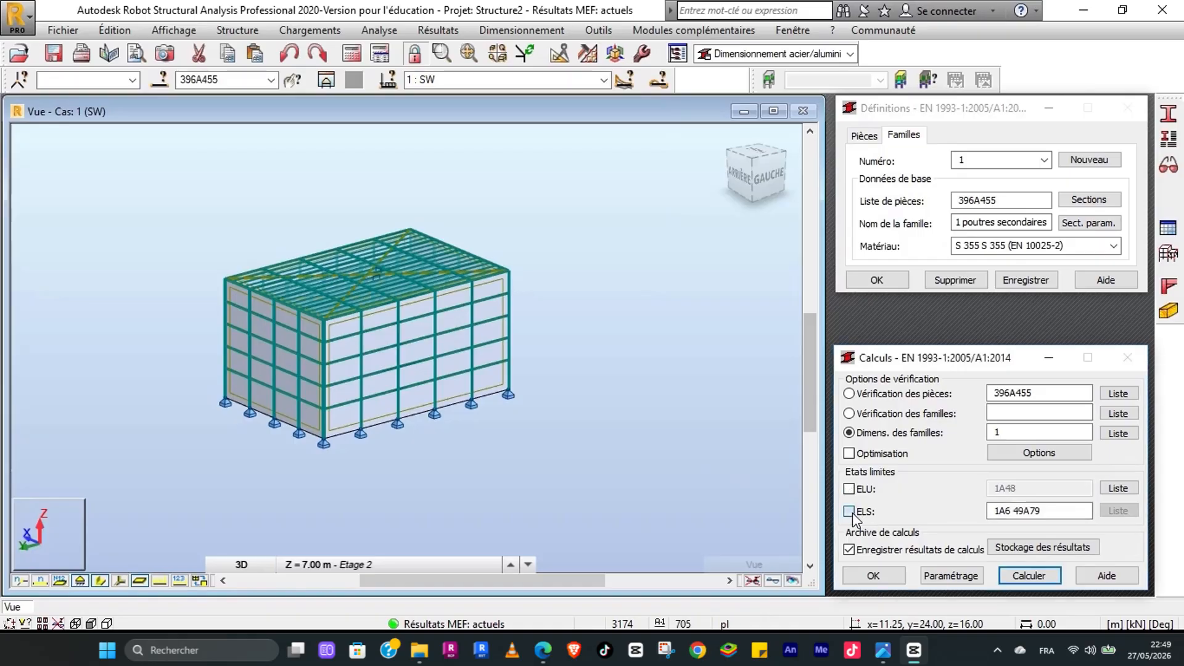
click(1120, 512)
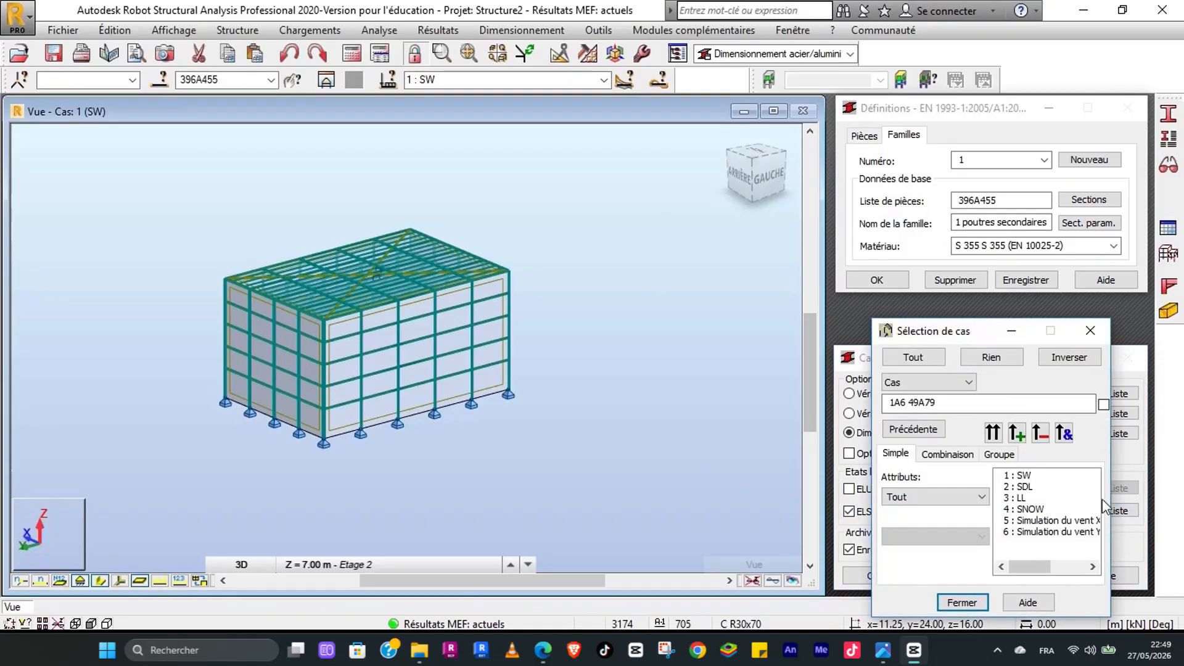
click(950, 454)
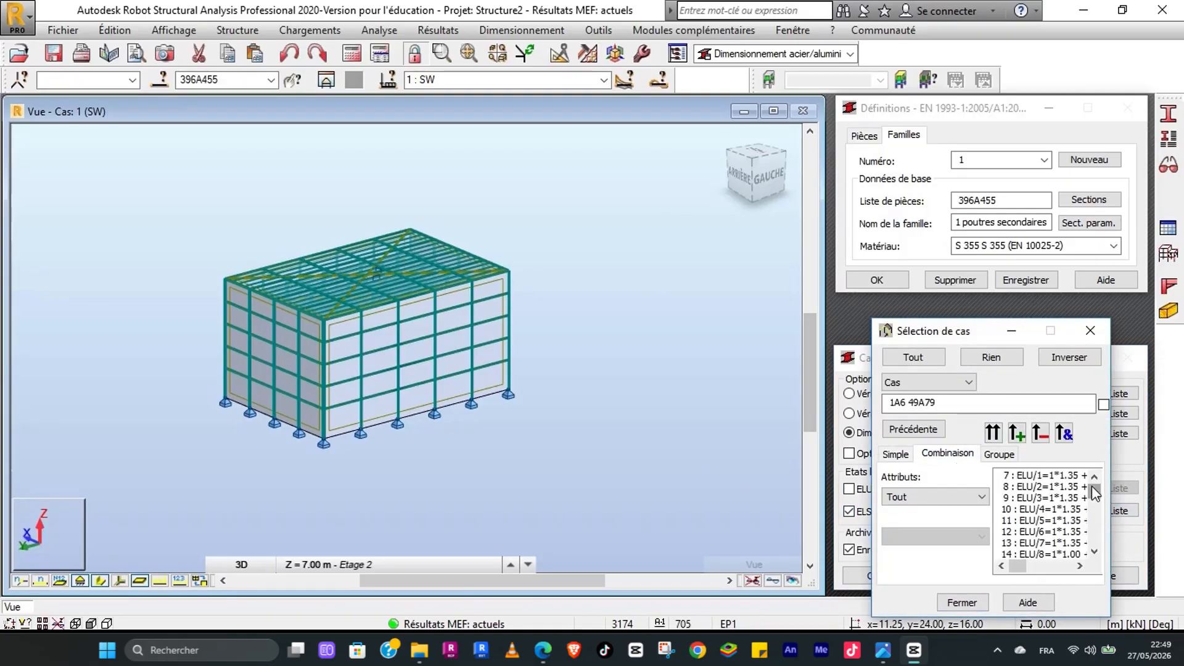
drag(1095, 492, 1097, 540)
click(1014, 532)
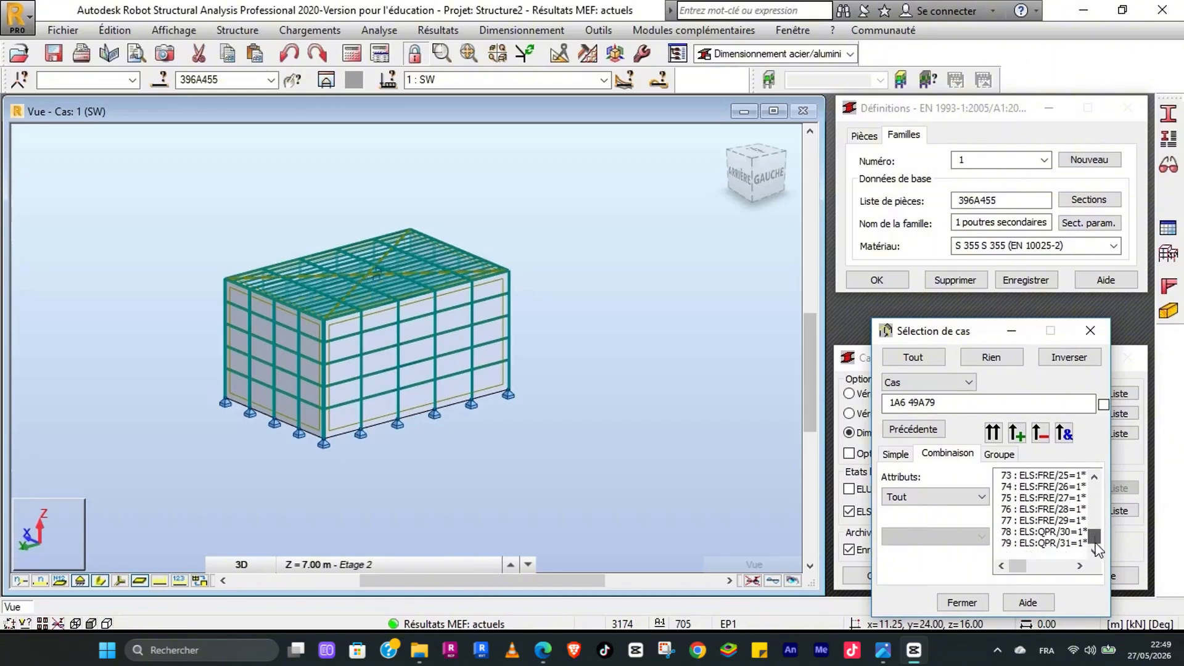
shift+click(1036, 543)
click(962, 602)
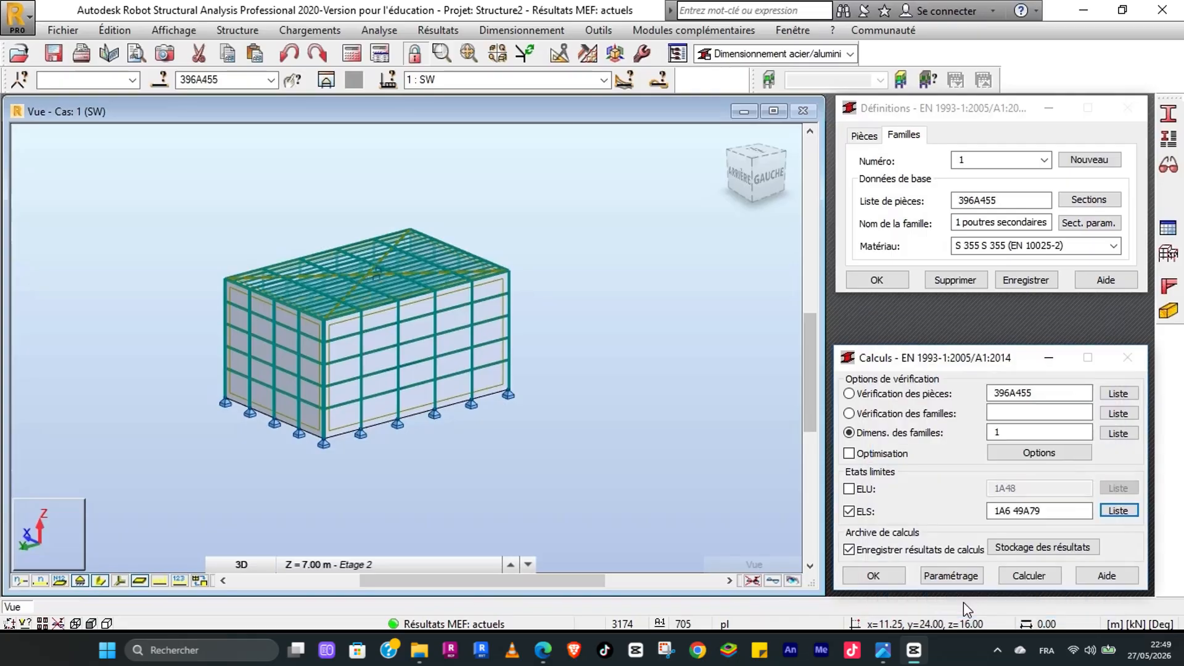
Step: Run the ELS design of family 1 and open the detailed displacement results for the HEB 100 profile
click(1029, 577)
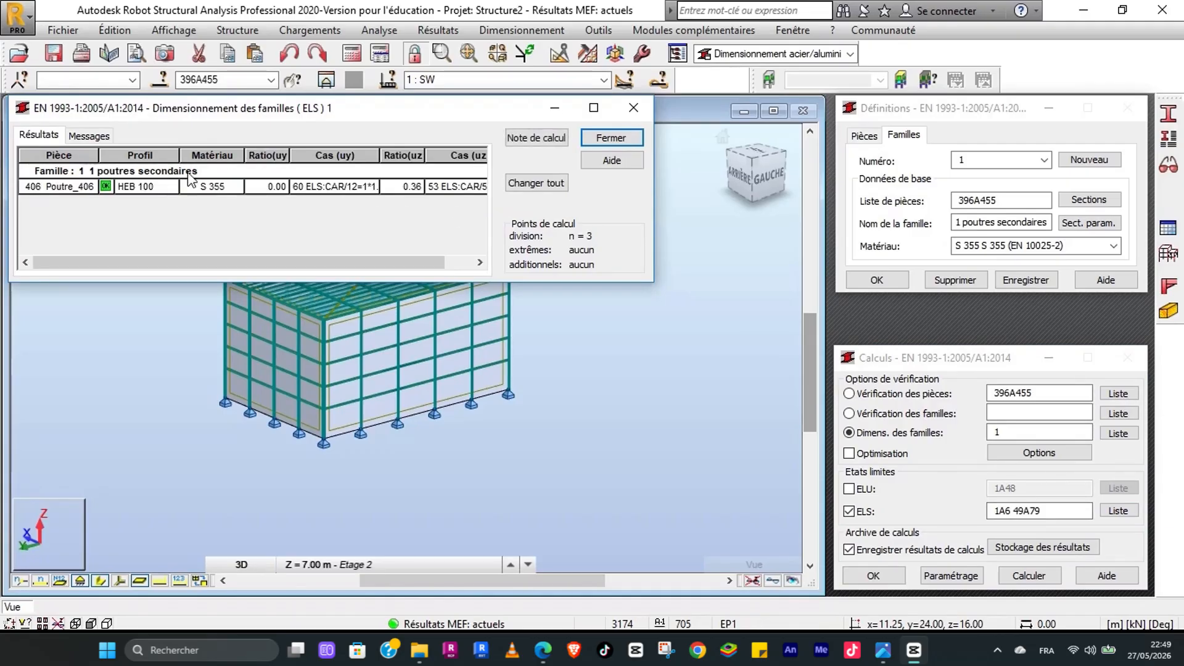
double_click(140, 187)
drag(246, 303, 379, 175)
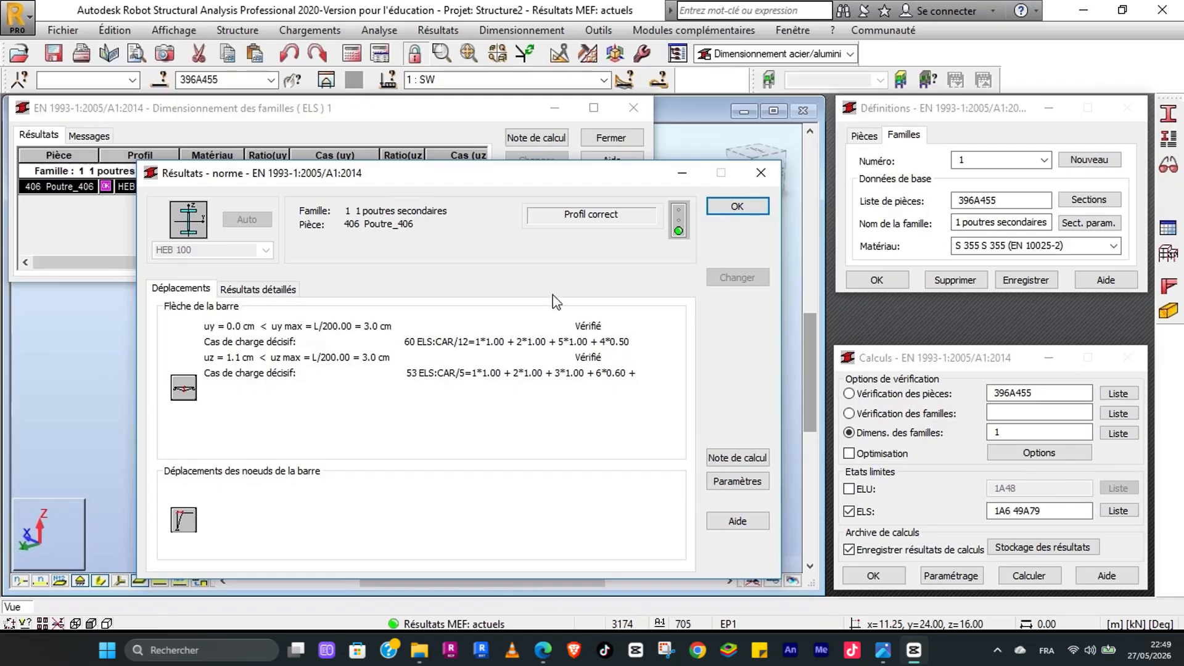
Step: Generate and read the ELS calculation note for the HEB 100 profile, and close the ELS results without archiving them
click(753, 464)
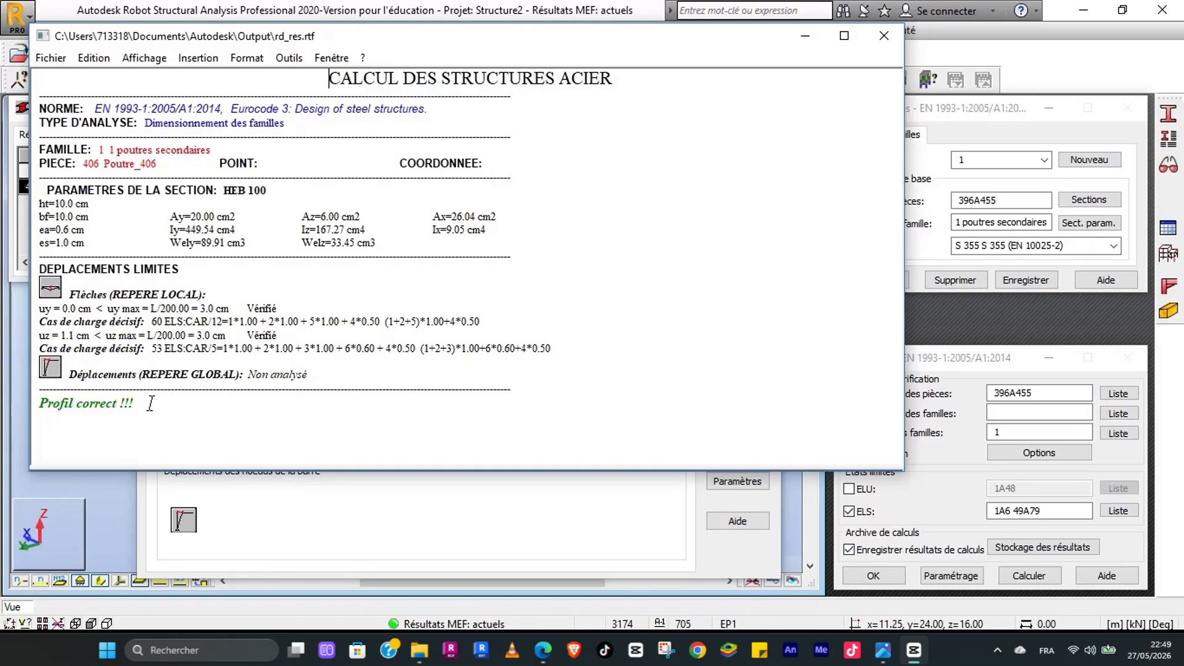
click(884, 35)
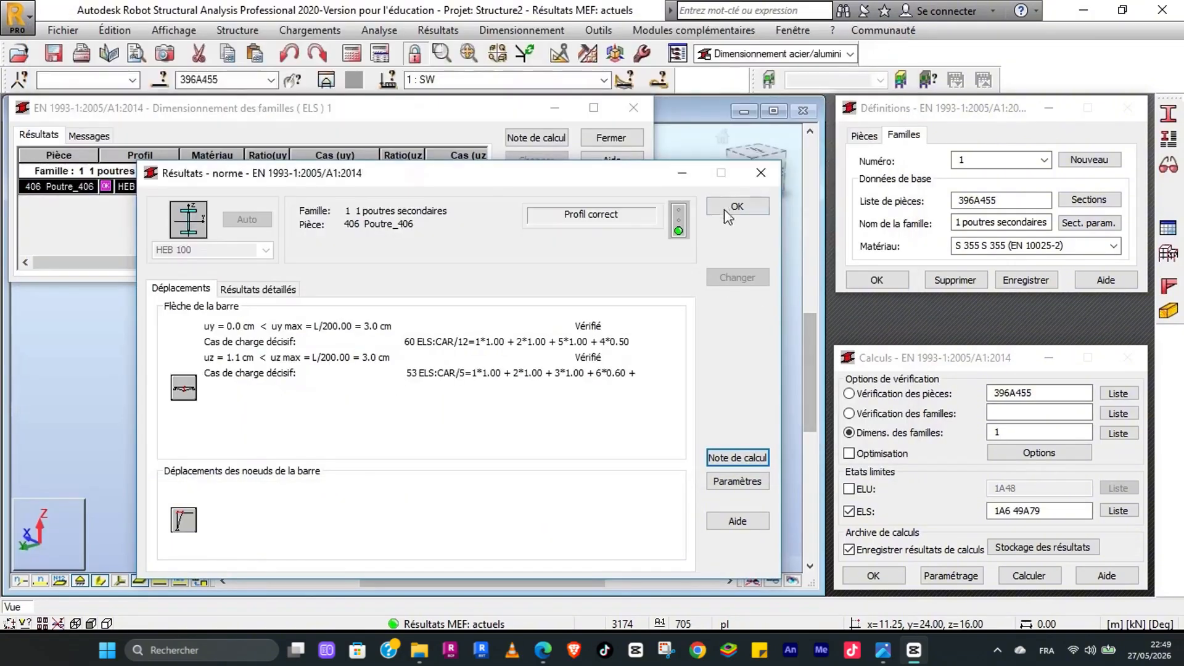
click(760, 174)
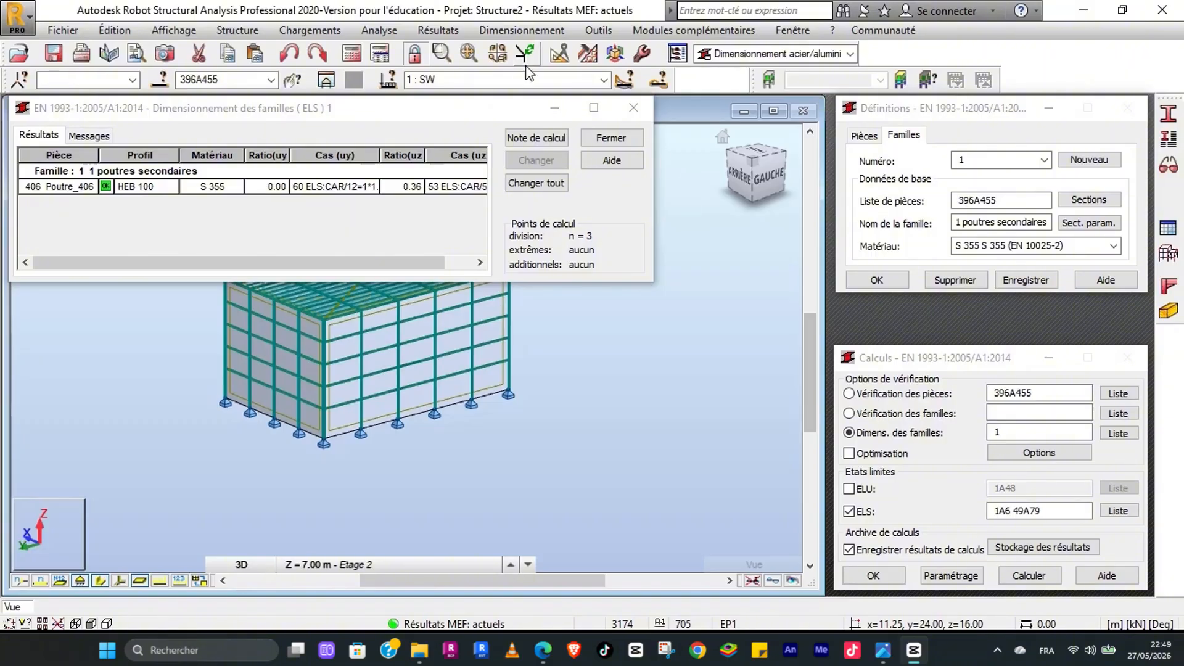
click(632, 106)
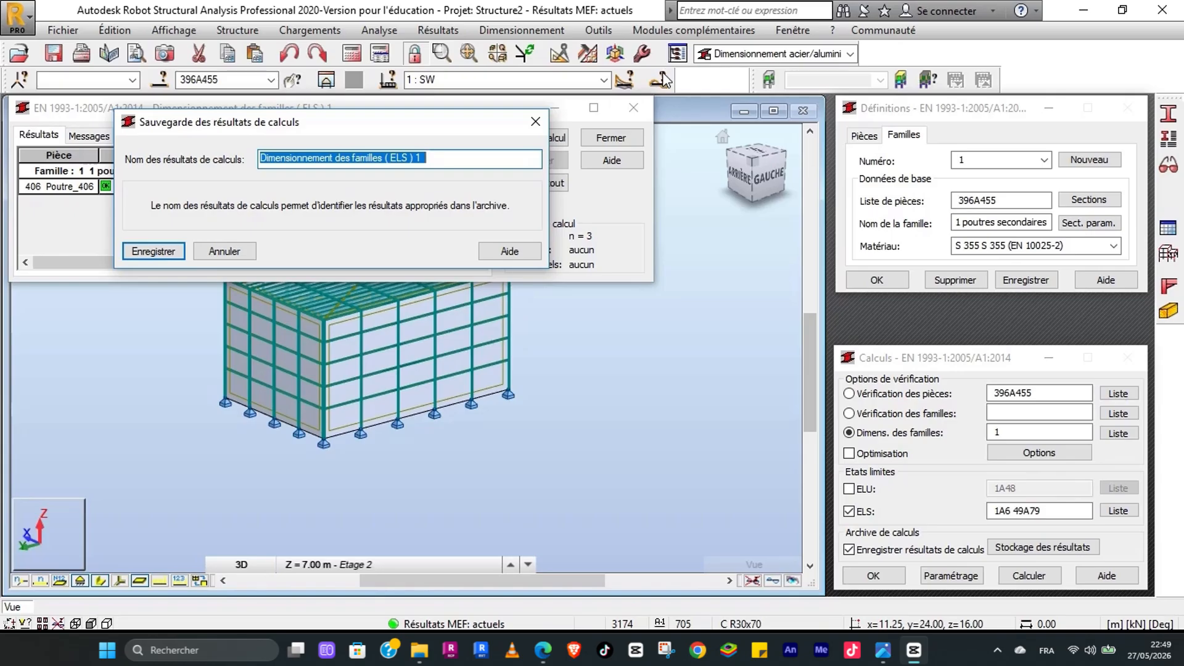
click(213, 251)
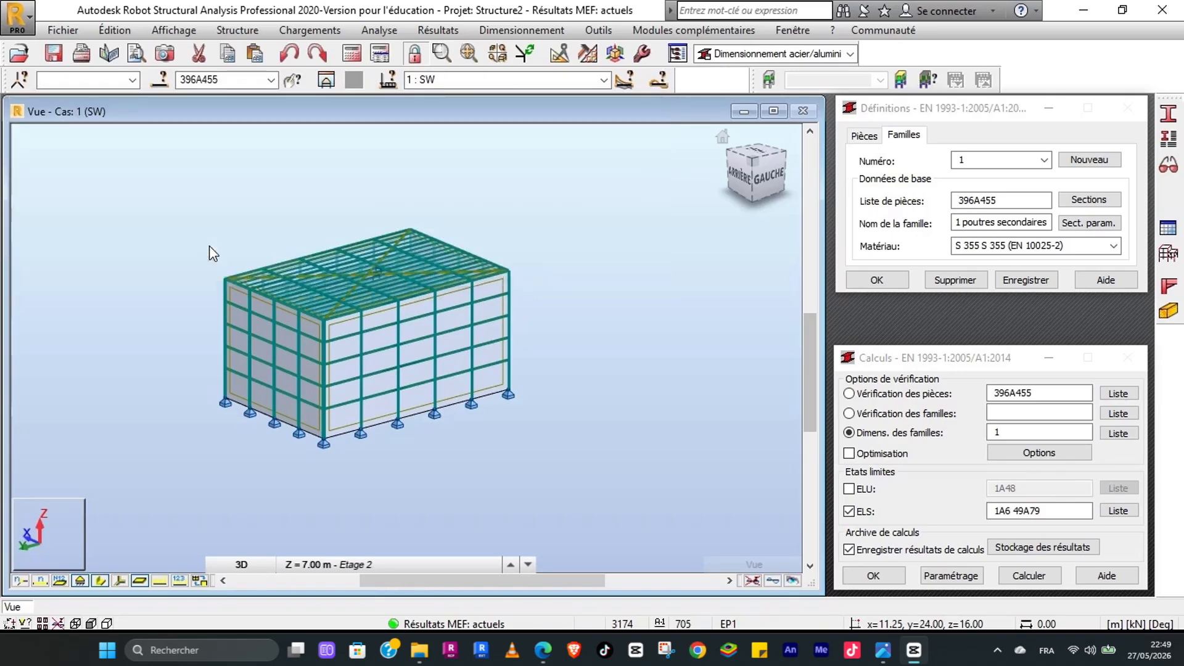